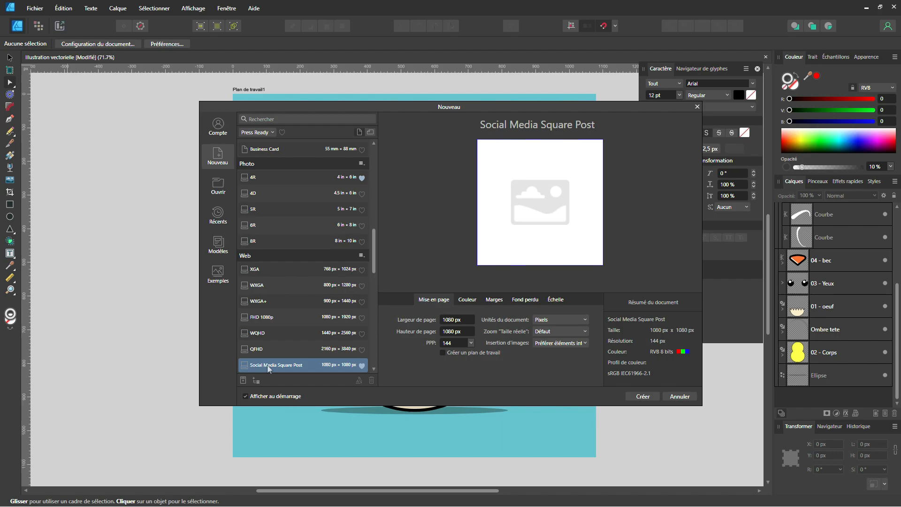
# Create a 1080 × 1080 px Social Media Square Post document at 144 PPI with an artboard
pyautogui.click(462, 343)
pyautogui.click(443, 352)
pyautogui.click(634, 396)
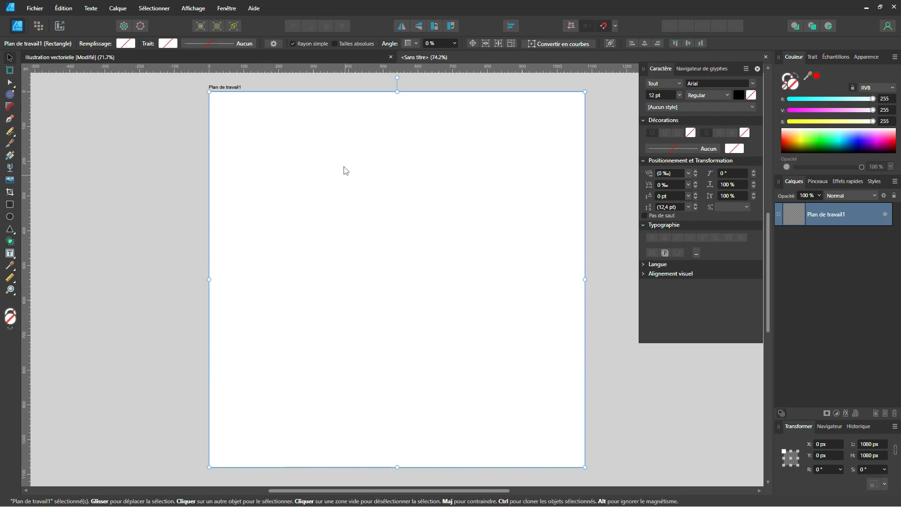
# Fill the artboard with white (RGB 255, 255, 255) and deselect it
pyautogui.click(872, 111)
pyautogui.moveTo(873, 110)
pyautogui.mouseDown()
pyautogui.moveTo(815, 112)
pyautogui.moveTo(873, 111)
pyautogui.mouseUp()
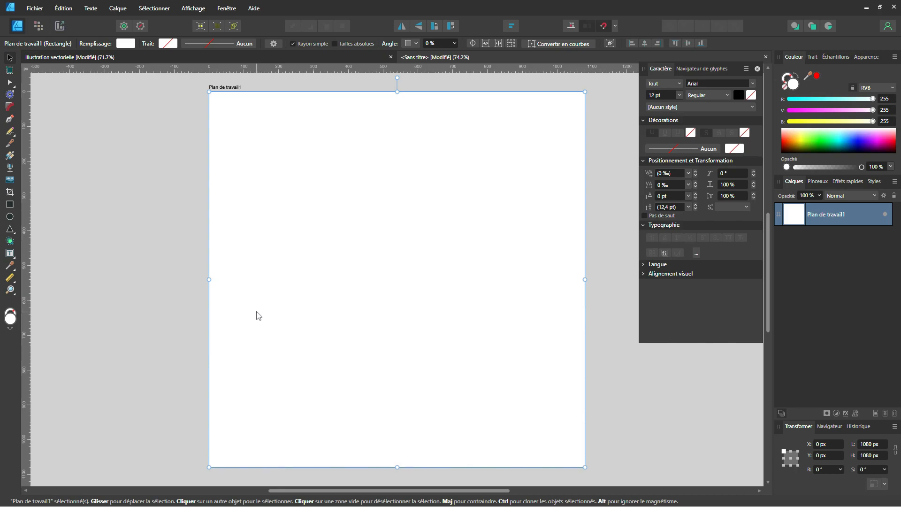
pyautogui.click(141, 178)
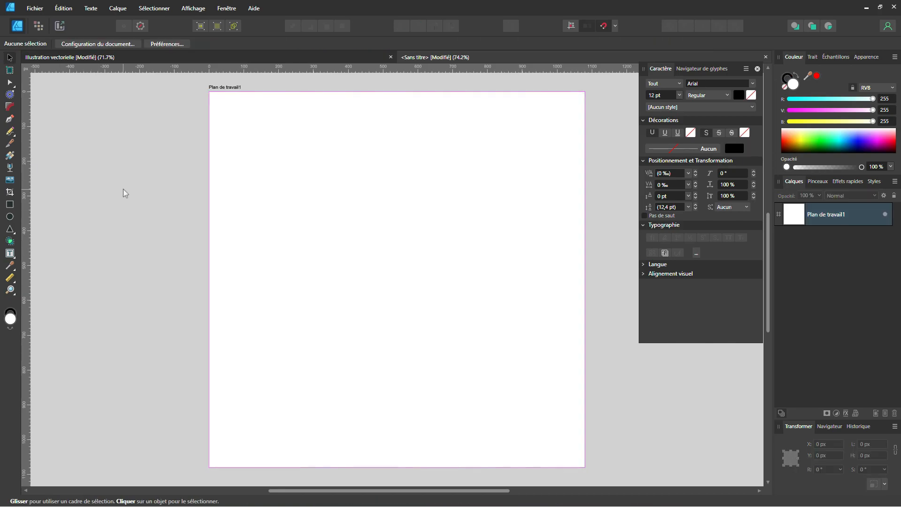
# Draw a horizontally centred circle about 418 px in diameter in the artboard's upper half and fill it yellow (RGB 255, 255, 99)
pyautogui.click(615, 26)
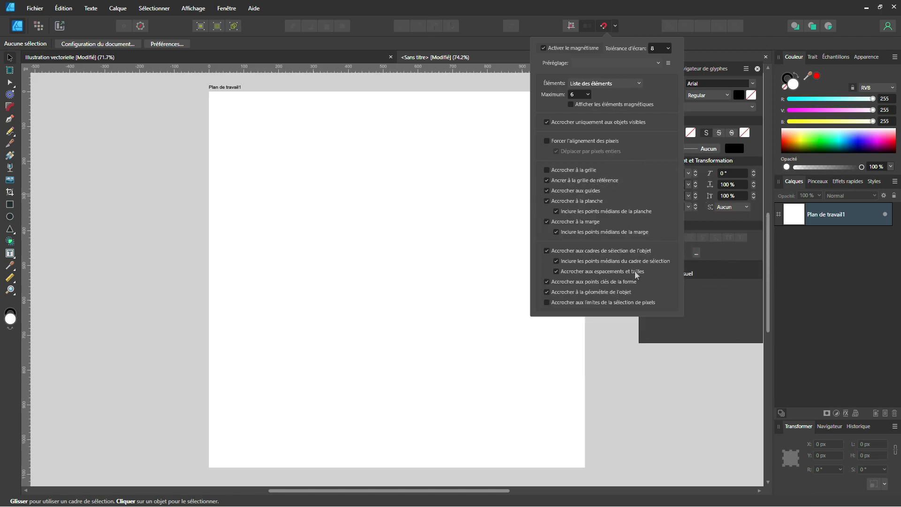
pyautogui.click(330, 282)
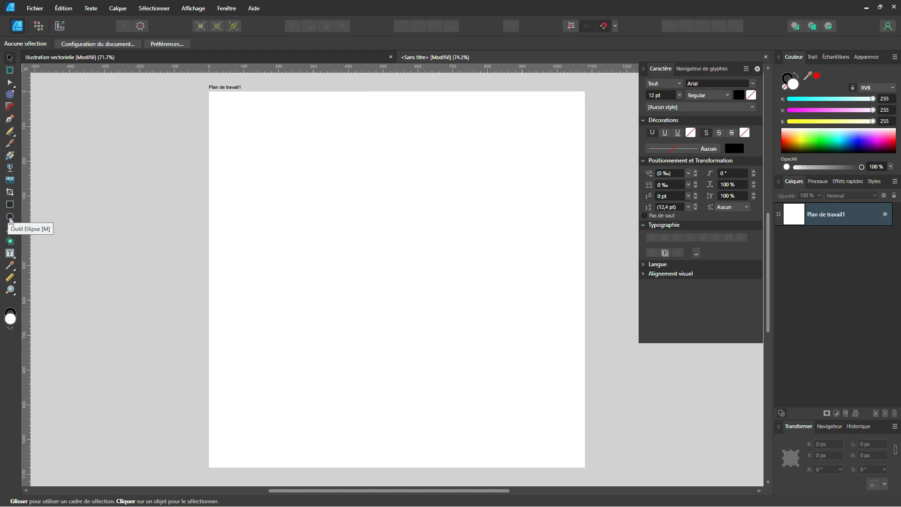
pyautogui.click(9, 218)
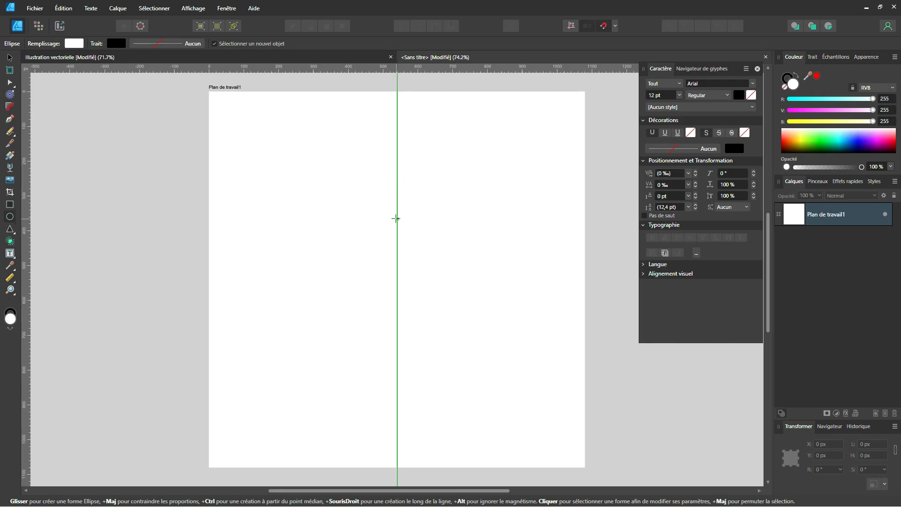
pyautogui.moveTo(396, 218); pyautogui.dragTo(470, 292)
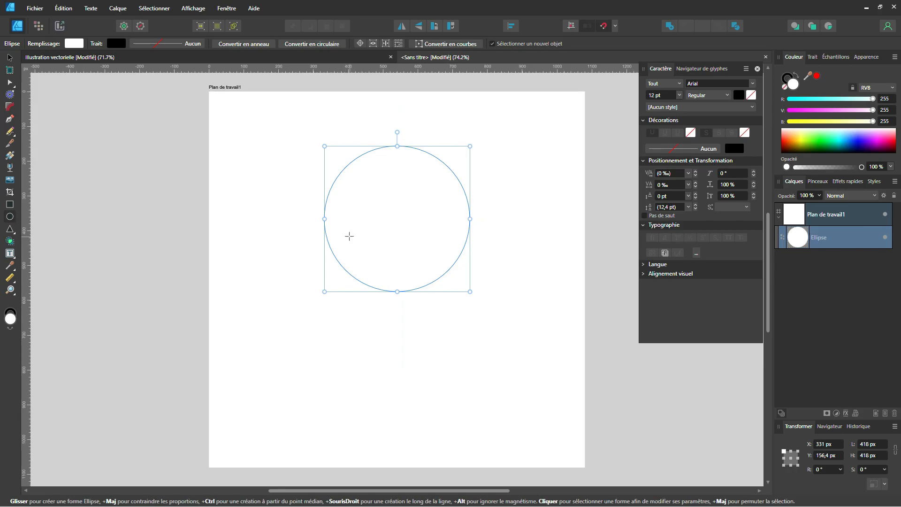
pyautogui.moveTo(869, 122); pyautogui.dragTo(824, 130)
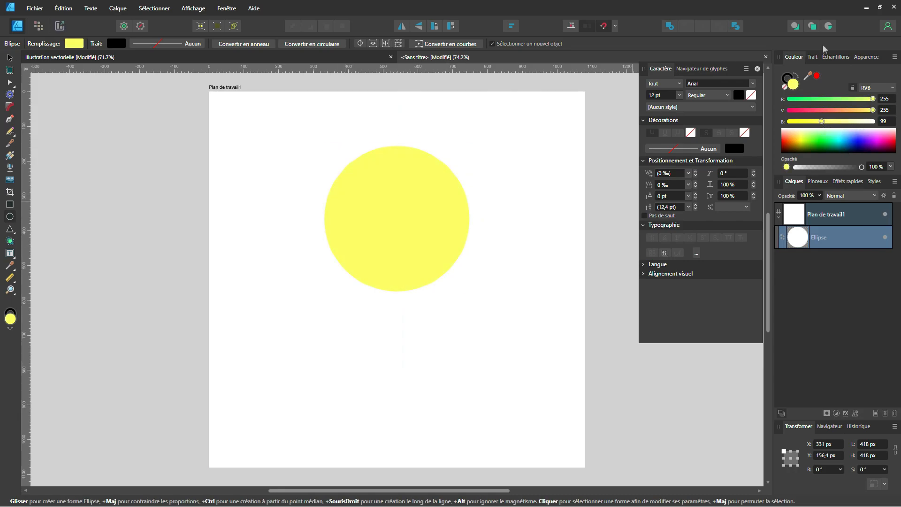
# Give the yellow circle a black outline 8,5 px wide
pyautogui.click(812, 57)
pyautogui.click(877, 88)
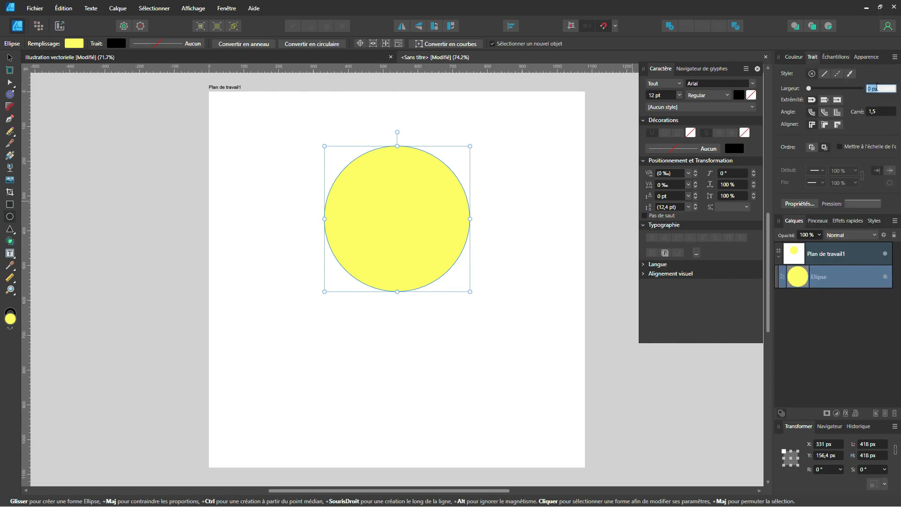
pyautogui.write('8,5')
pyautogui.press('Return')
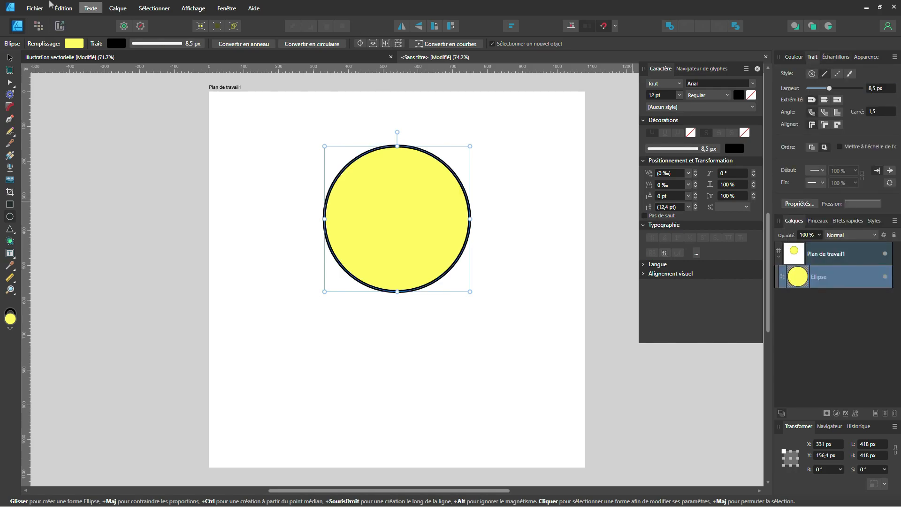
# Duplicate the circle straight down so the copy's top edge meets the original's centre
pyautogui.click(10, 59)
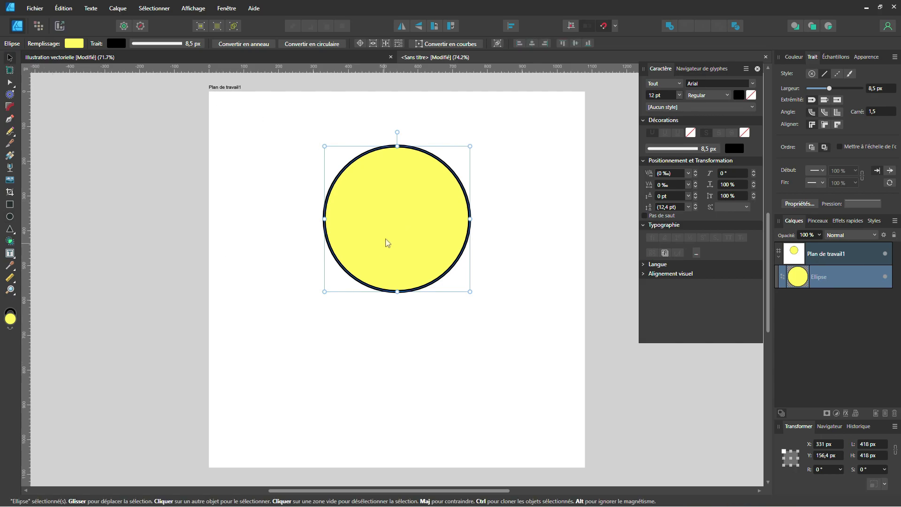
pyautogui.moveTo(399, 220); pyautogui.dragTo(410, 293)
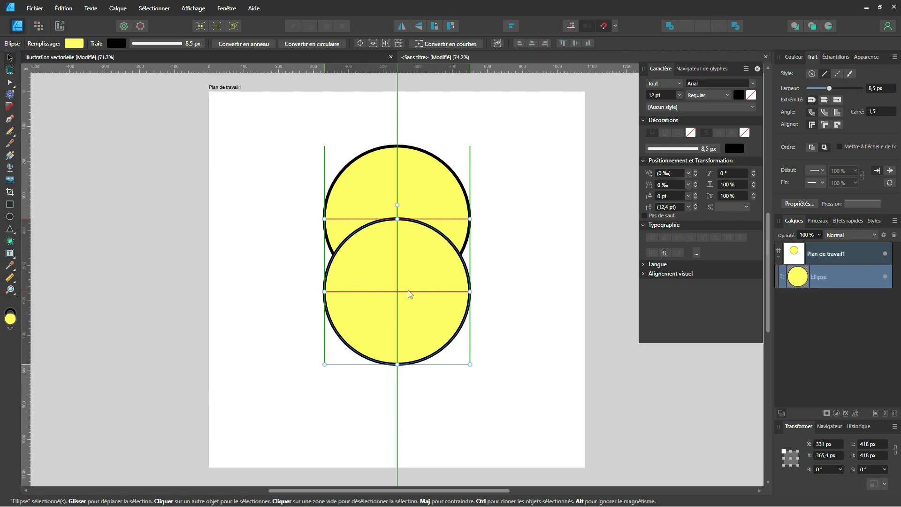
pyautogui.moveTo(410, 293); pyautogui.dragTo(410, 294)
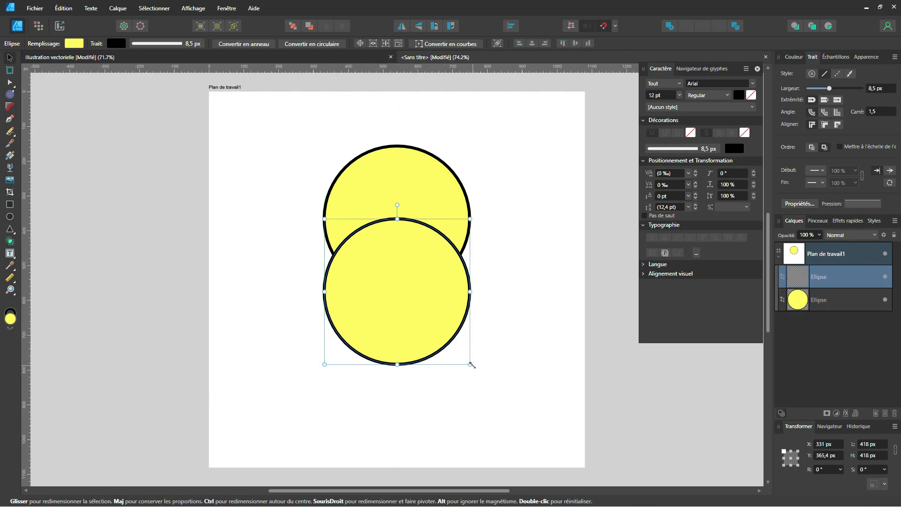
# Enlarge the lower circle to about 488 px, keeping it horizontally centred, and place its layer below the upper circle
pyautogui.moveTo(472, 365); pyautogui.dragTo(481, 380)
pyautogui.moveTo(423, 297); pyautogui.dragTo(425, 308)
pyautogui.moveTo(849, 274); pyautogui.dragTo(824, 282)
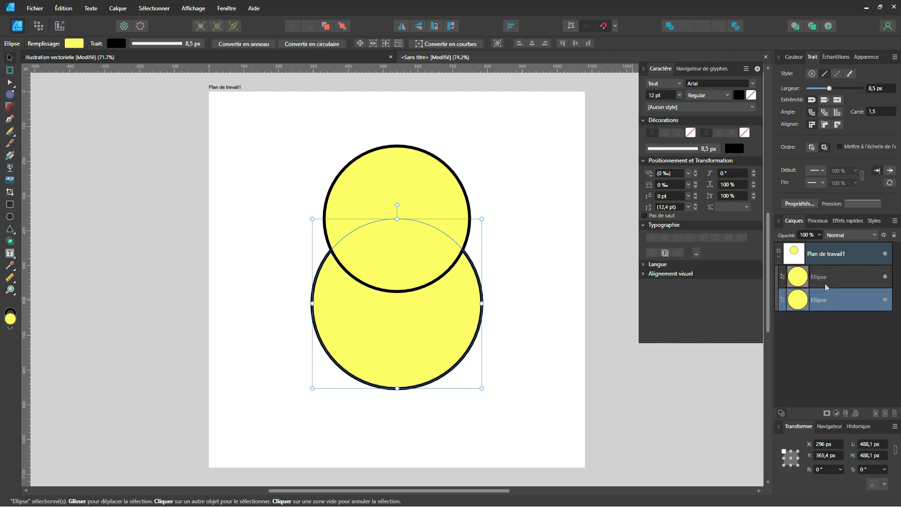
# Select both yellow circles and combine them into a compound shape
pyautogui.click(416, 173)
pyautogui.click(402, 350)
pyautogui.keyDown('shift'); pyautogui.click(831, 282); pyautogui.keyUp('shift')
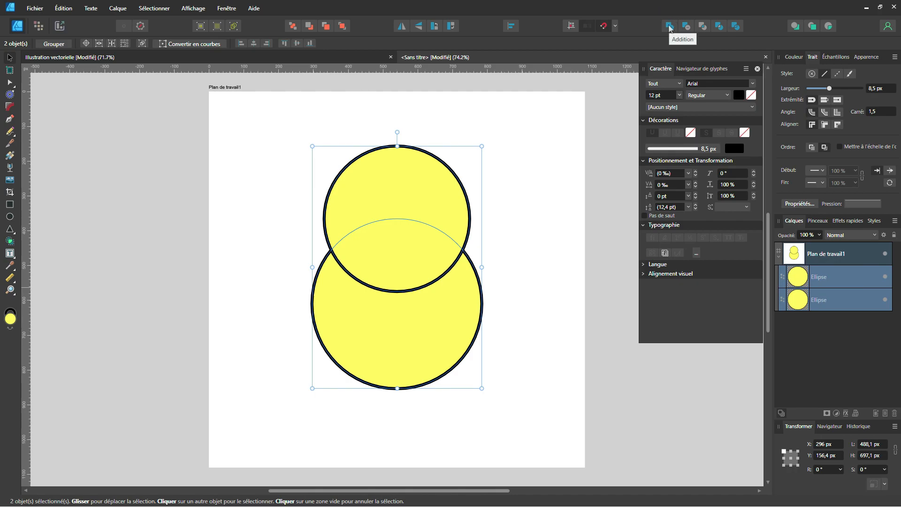
pyautogui.click(117, 8)
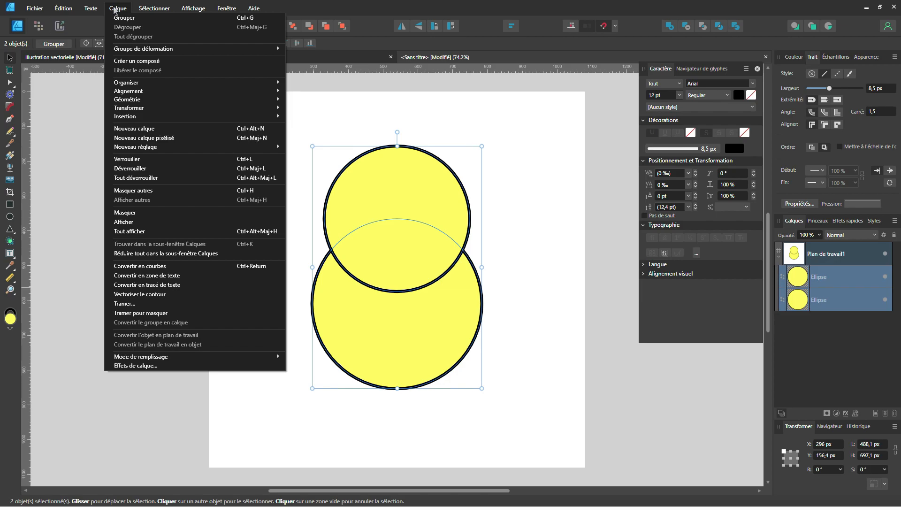
pyautogui.click(122, 62)
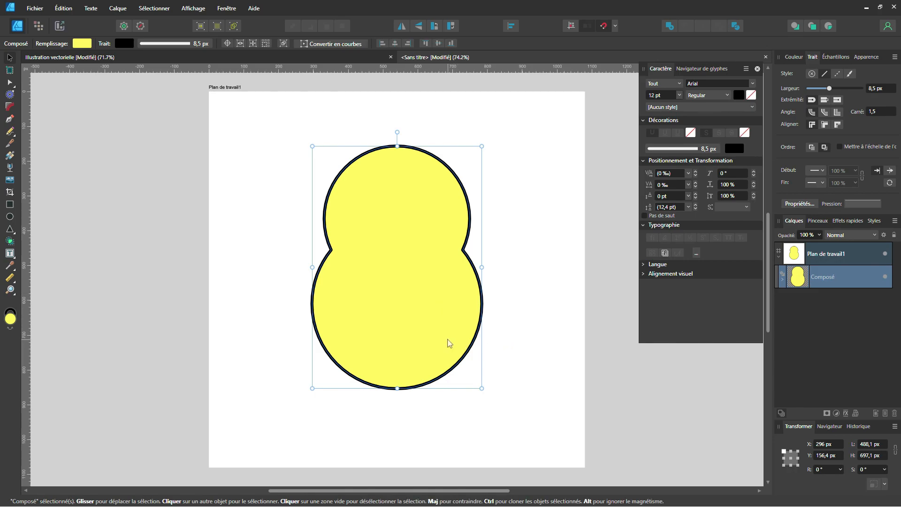
# Expand the compound layer and set the upper ellipse's boolean operation to Addition
pyautogui.click(782, 281)
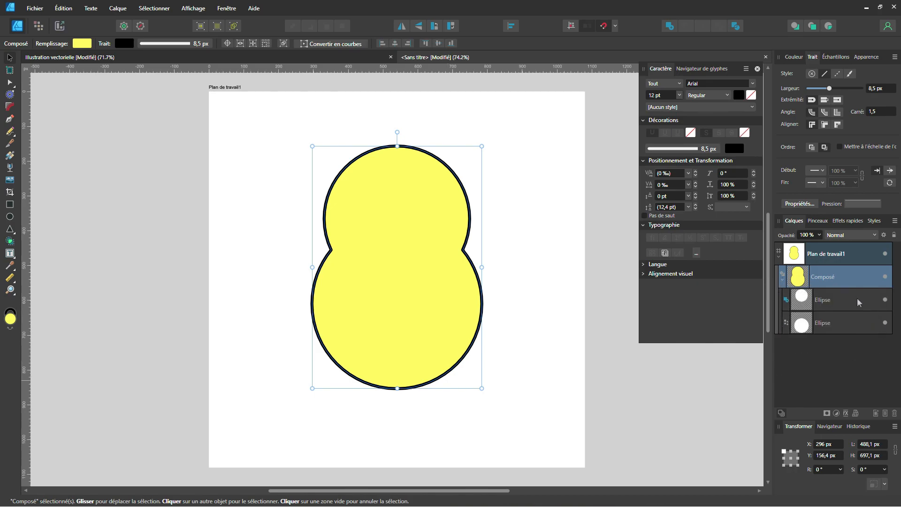
pyautogui.click(786, 299)
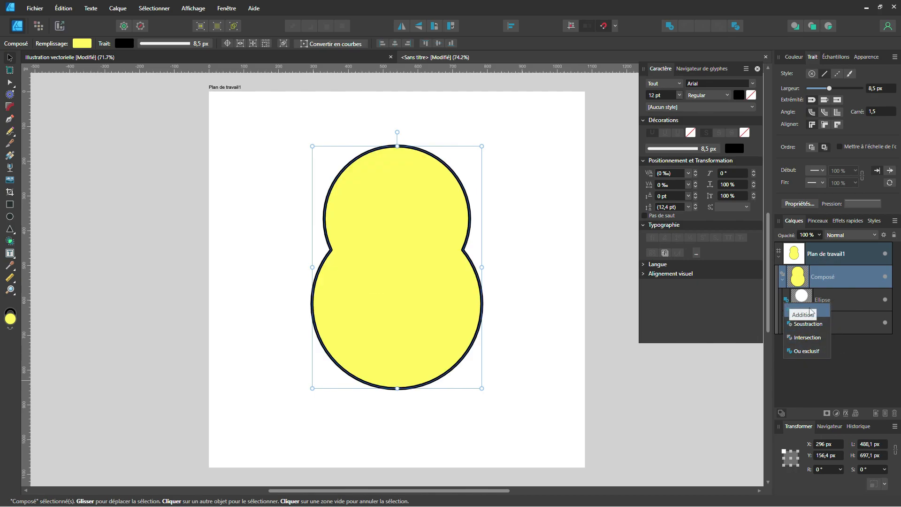
pyautogui.click(810, 312)
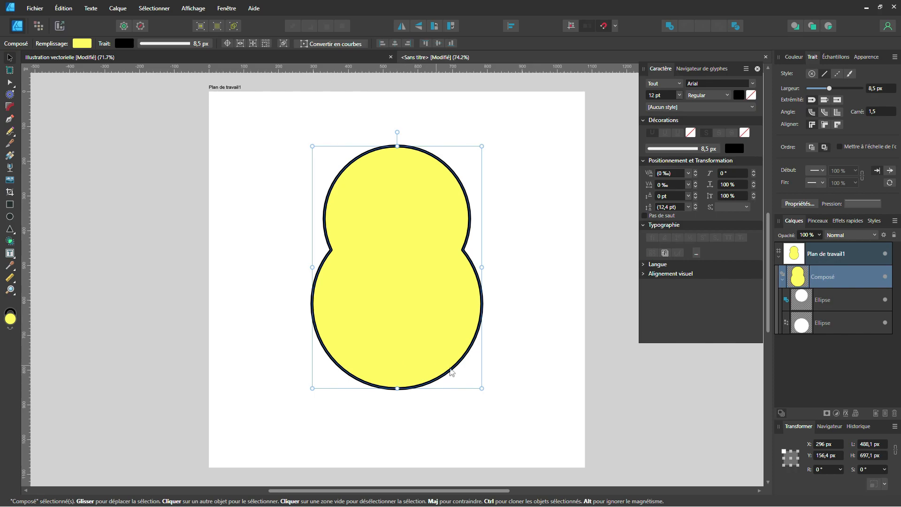
# Move the lower ellipse inside the compound straight down to about Y 409,9 px
pyautogui.click(800, 325)
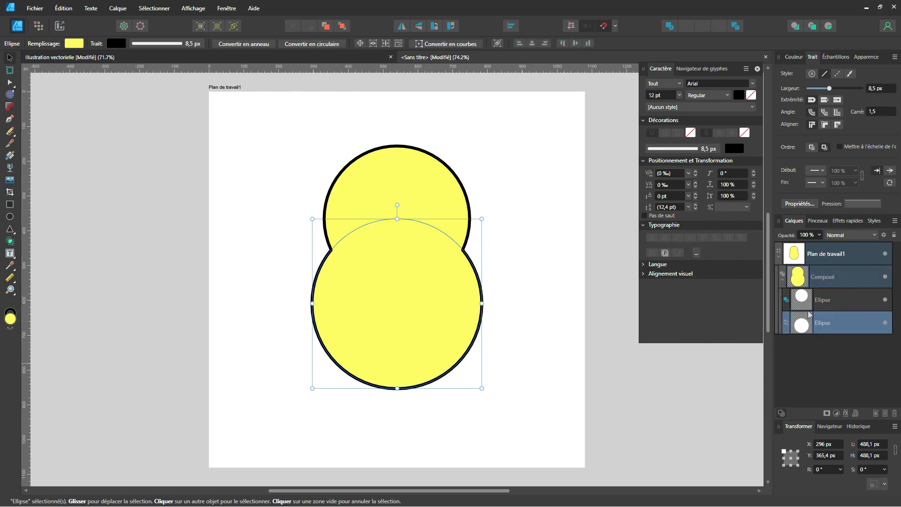
pyautogui.moveTo(481, 388); pyautogui.dragTo(485, 389)
pyautogui.hotkey('ctrl', 'z')
pyautogui.moveTo(424, 319); pyautogui.dragTo(425, 336)
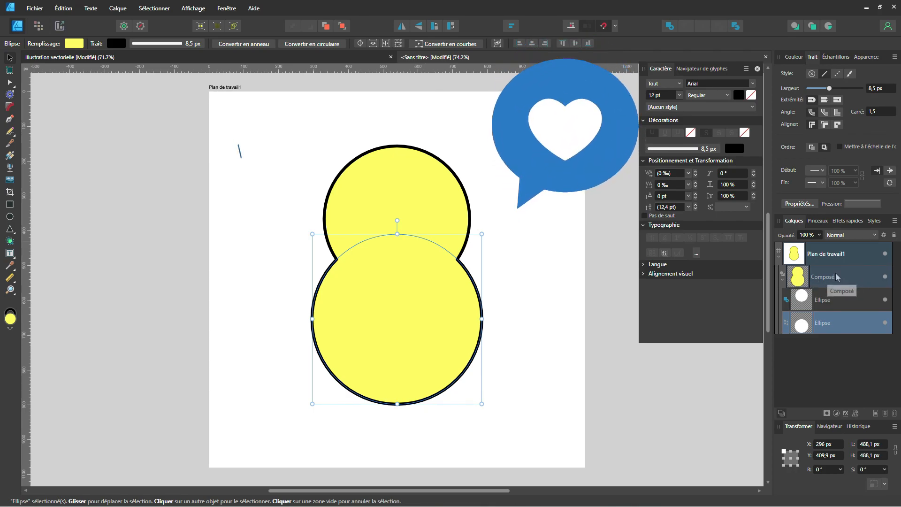
# Rename the compound layer "01 - Corps", collapse it and clear the selection
pyautogui.doubleClick(824, 278)
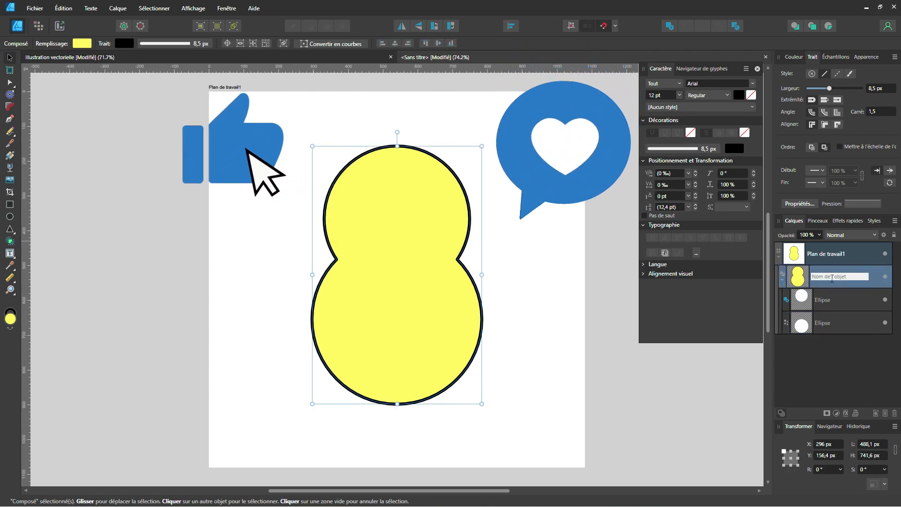
pyautogui.write('c')
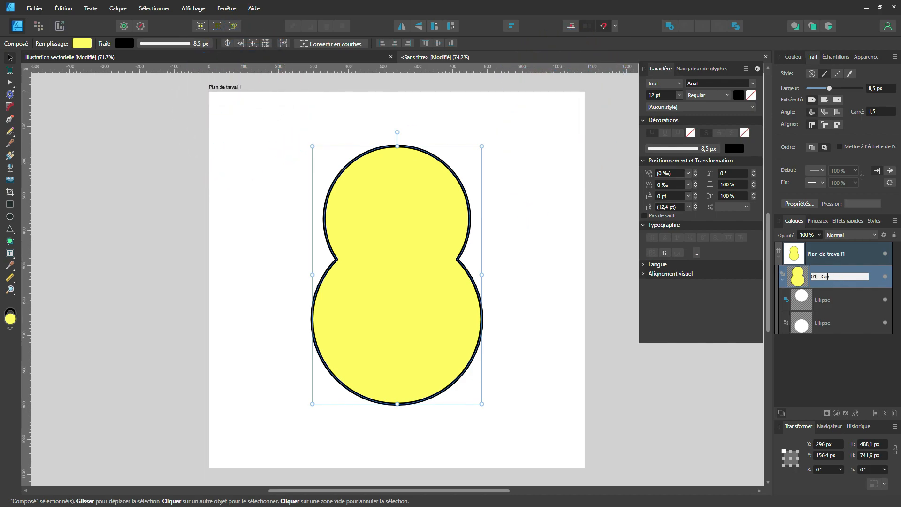
pyautogui.press('Return')
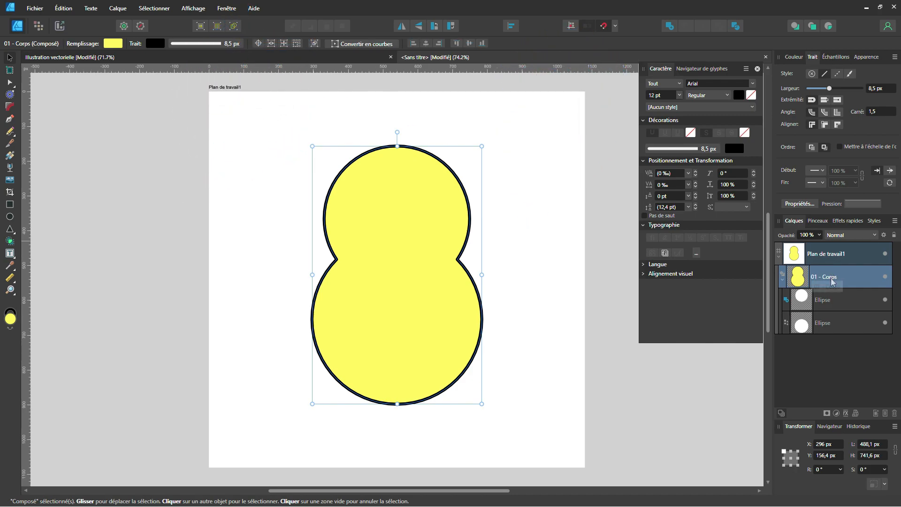
pyautogui.click(782, 281)
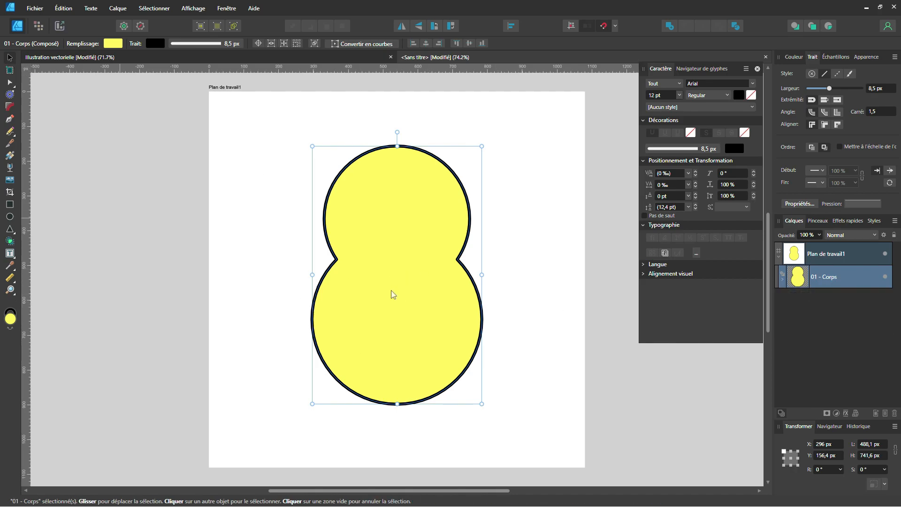
pyautogui.click(783, 322)
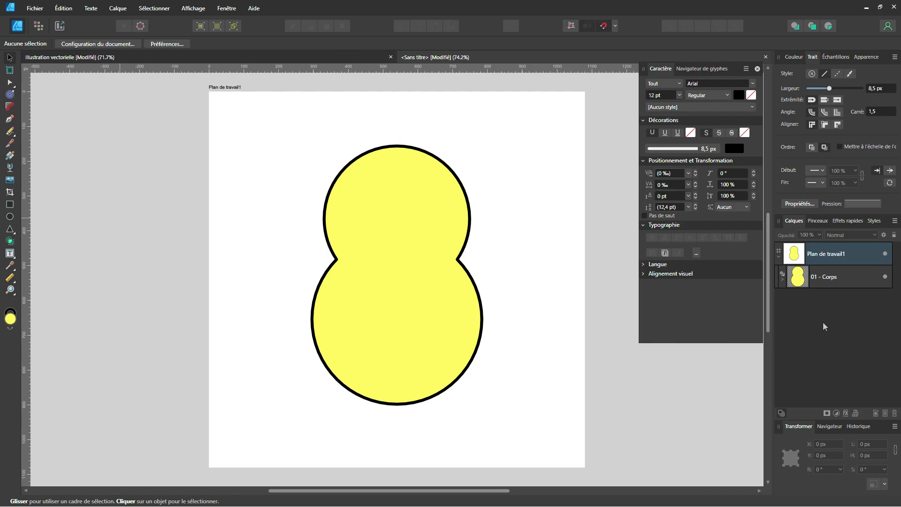
# Duplicate the lower ellipse of 01 - Corps and move the copy out of the compound to a separate layer above it
pyautogui.click(782, 281)
pyautogui.click(824, 327)
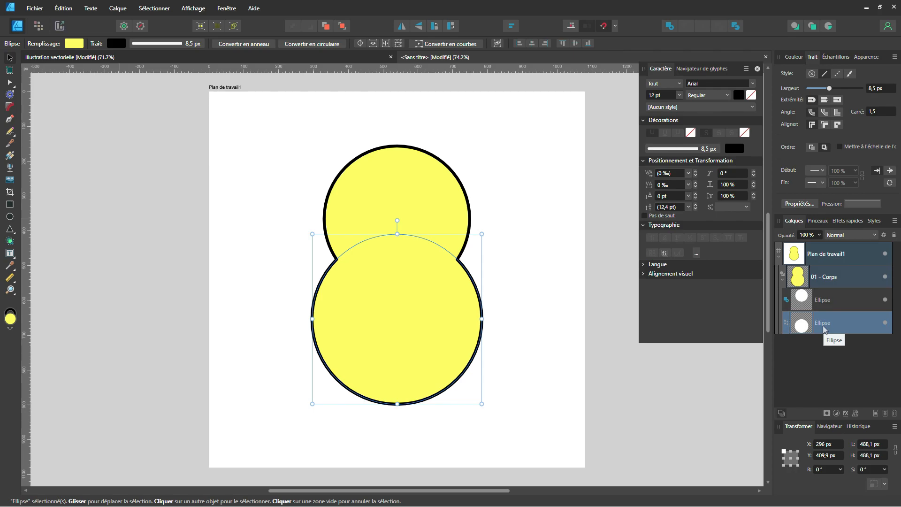
pyautogui.hotkey('ctrl', 'j')
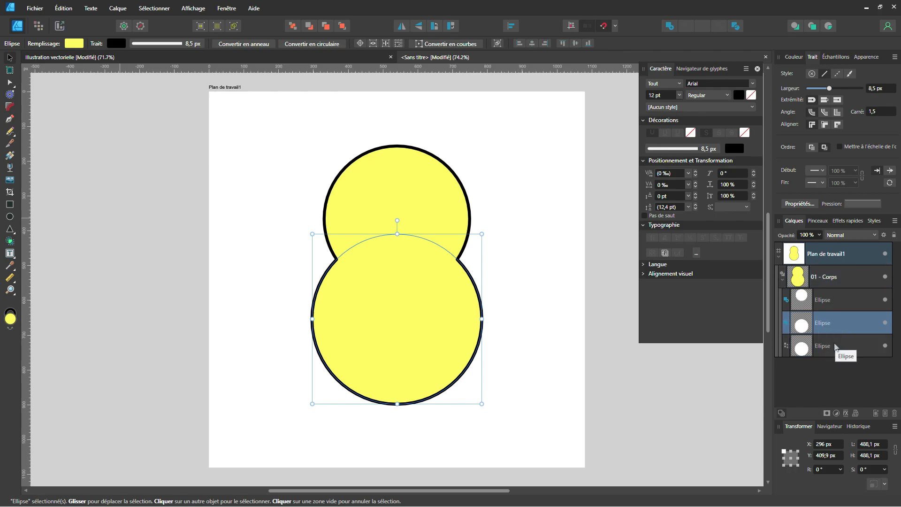
pyautogui.moveTo(828, 328); pyautogui.dragTo(829, 268)
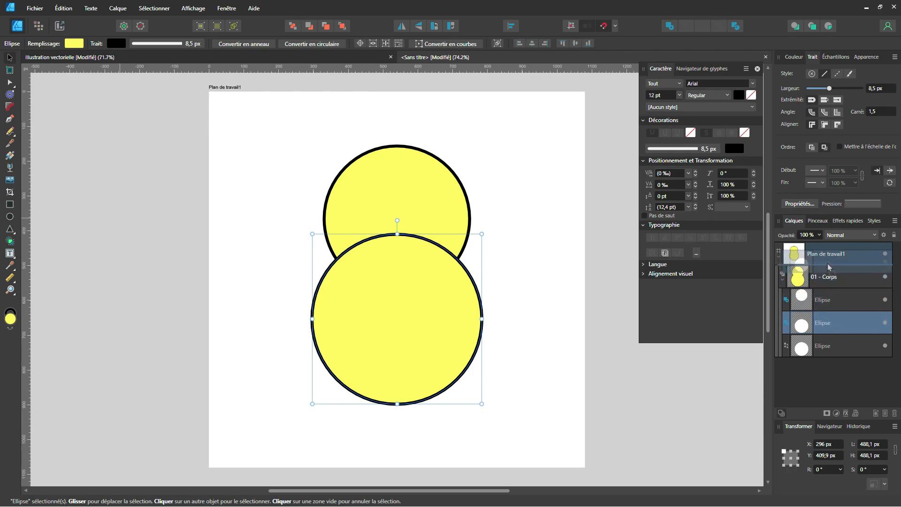
pyautogui.moveTo(828, 267); pyautogui.dragTo(829, 268)
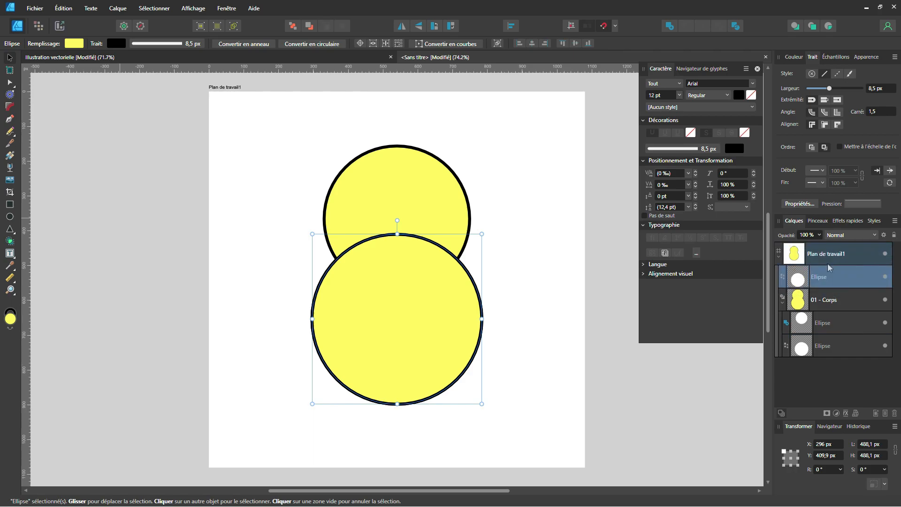
pyautogui.click(782, 304)
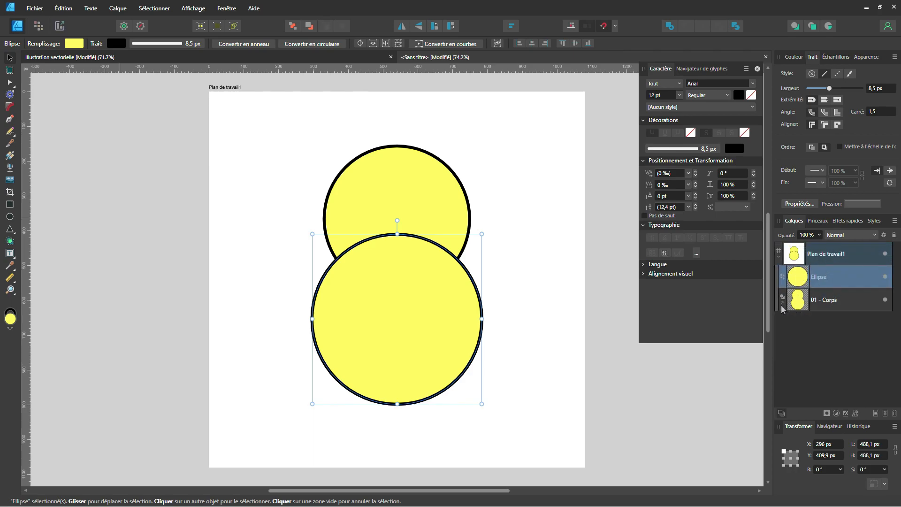
# Change the duplicated ellipse's fill to pale cream, about RGB 255, 242, 195
pyautogui.click(793, 58)
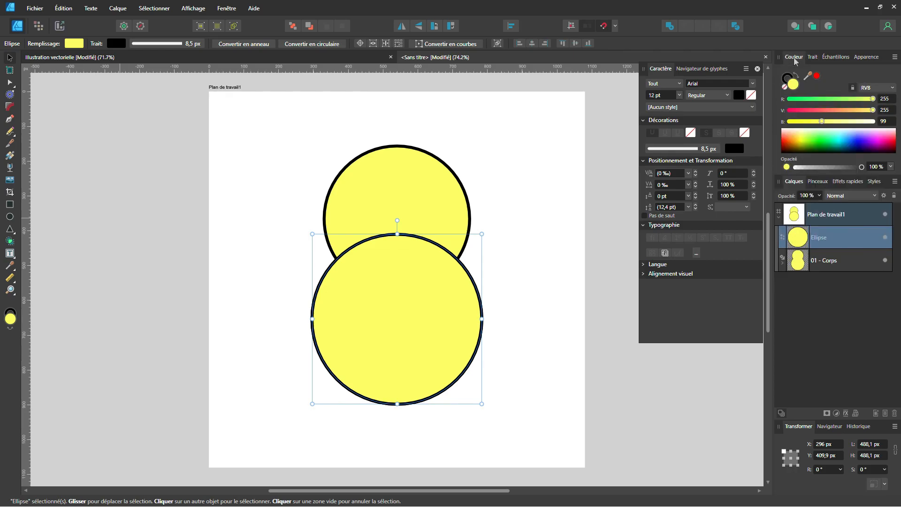
pyautogui.click(850, 121)
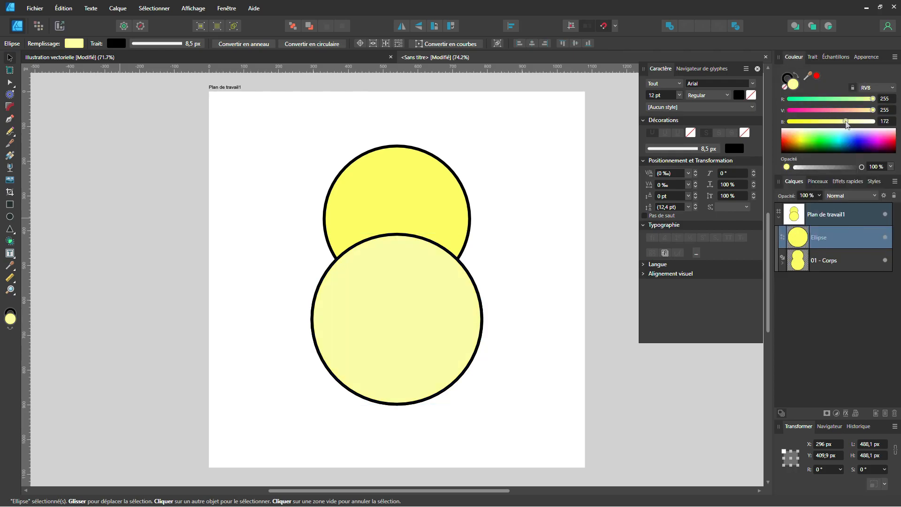
pyautogui.moveTo(852, 122); pyautogui.dragTo(869, 111)
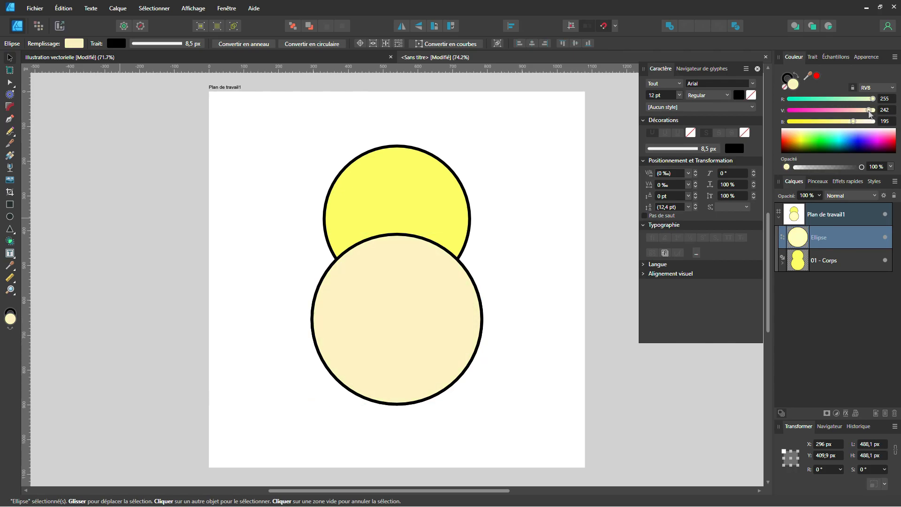
# Lower the cream ellipse's fill opacity to 69 % and enlarge it around its centre to about 544,7 px wide and high
pyautogui.moveTo(868, 111); pyautogui.dragTo(869, 111)
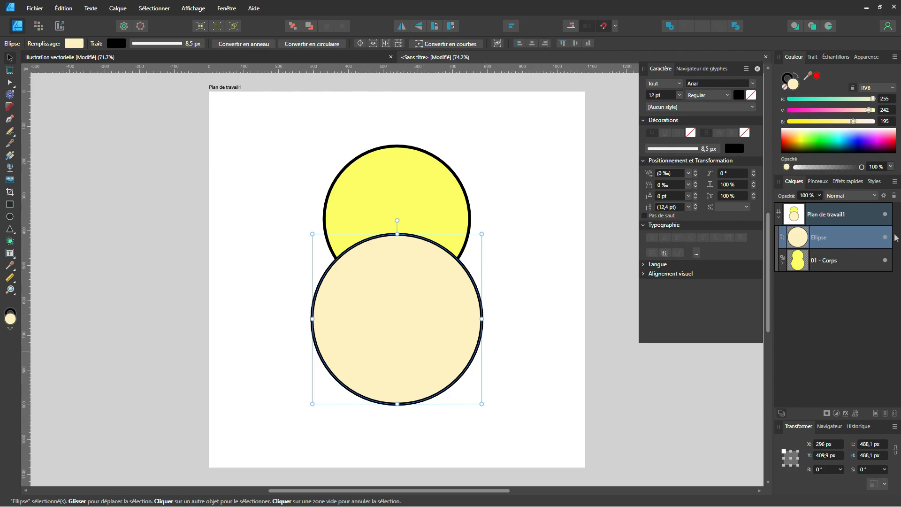
pyautogui.moveTo(861, 167); pyautogui.dragTo(840, 168)
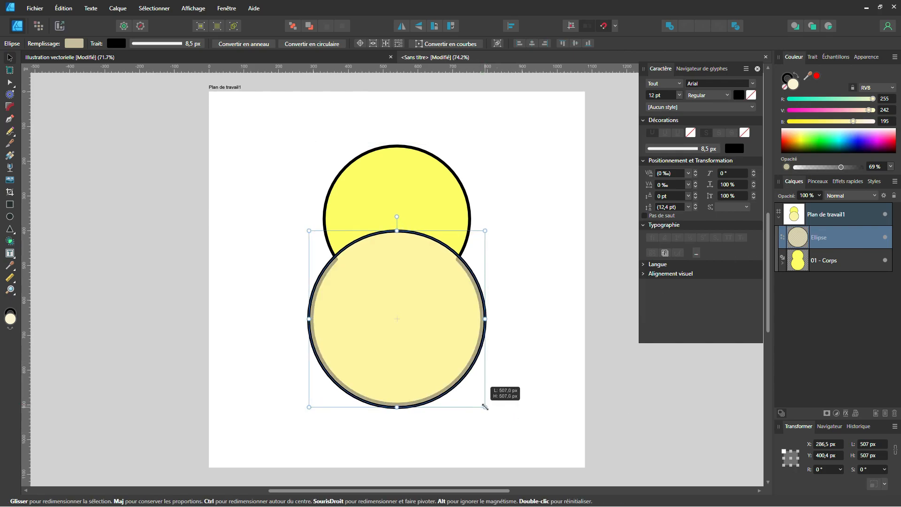
pyautogui.moveTo(488, 410); pyautogui.dragTo(479, 426)
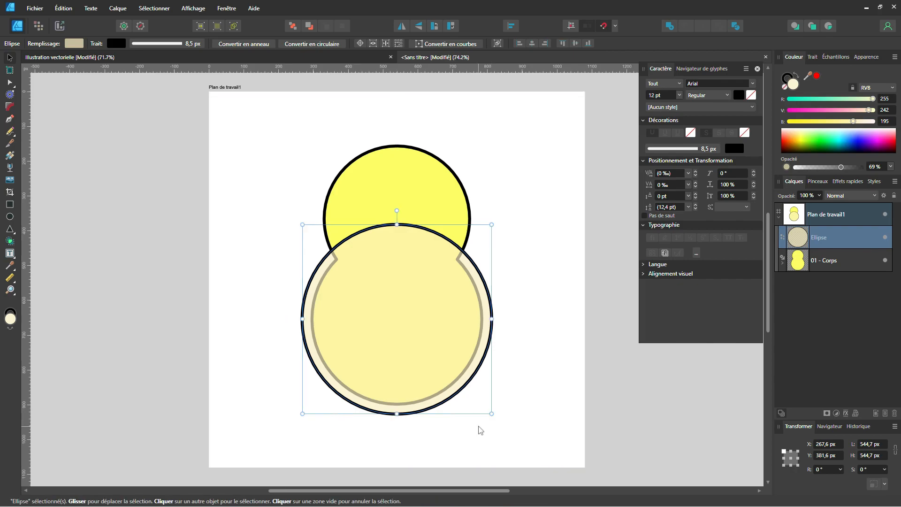
# Convert the cream ellipse to curves and shape it into an egg by raising its top node to about Y 116 px and lengthening both of that node's handles
pyautogui.click(467, 44)
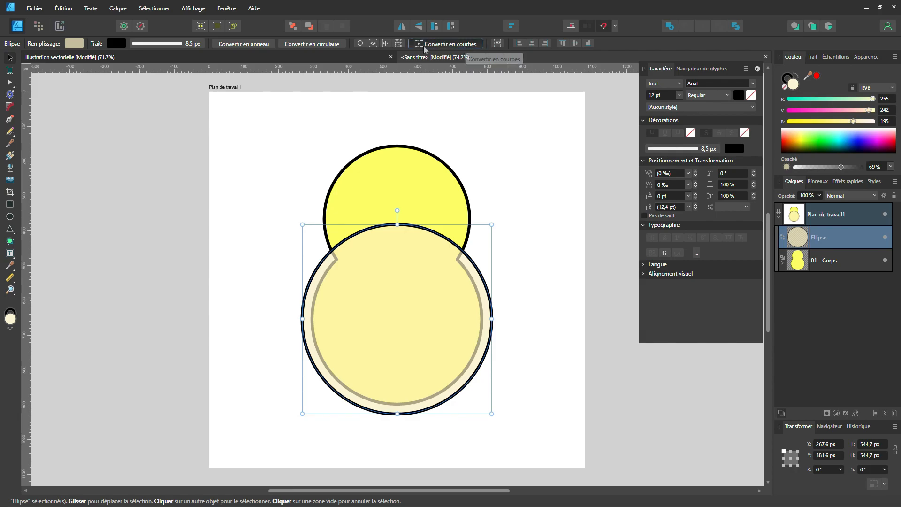
pyautogui.click(427, 46)
pyautogui.click(397, 225)
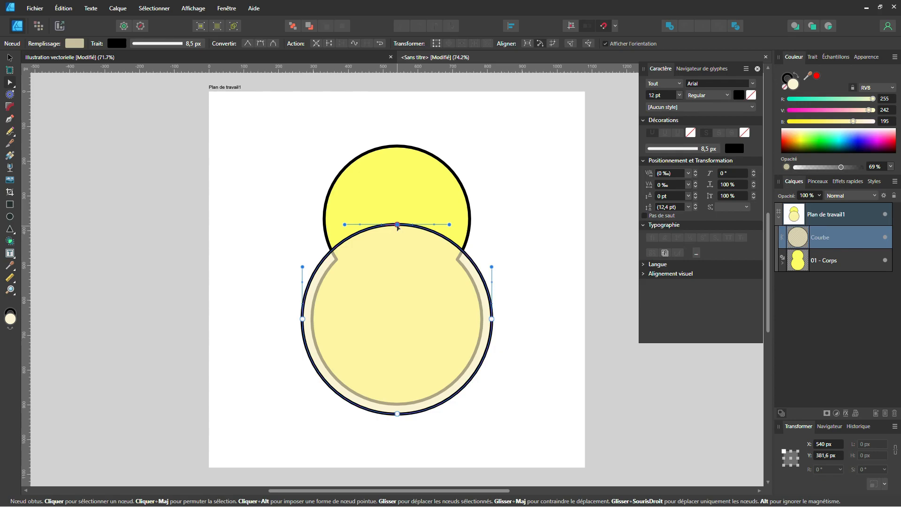
pyautogui.moveTo(397, 225); pyautogui.dragTo(398, 133)
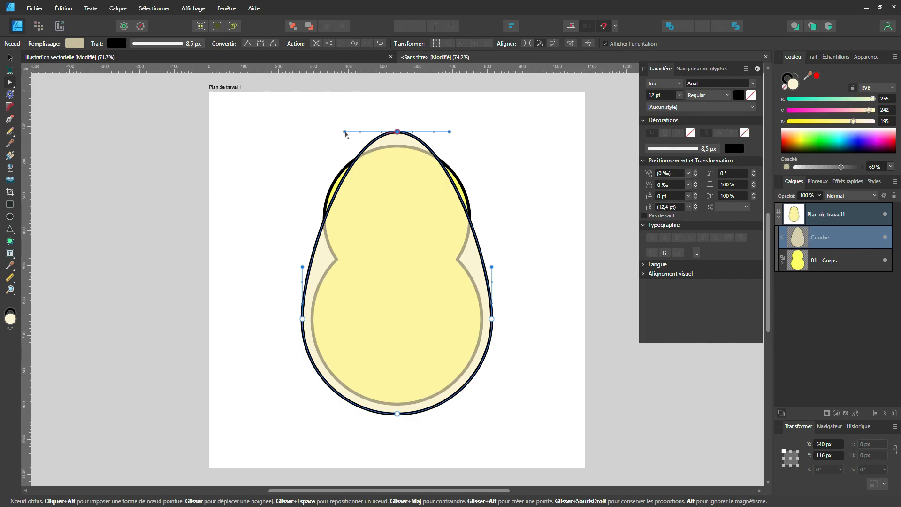
pyautogui.moveTo(345, 133); pyautogui.dragTo(317, 135)
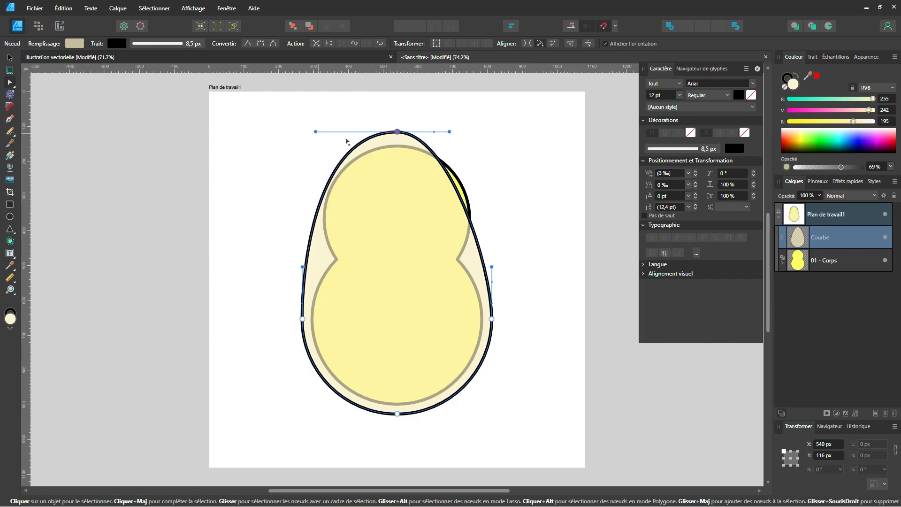
pyautogui.moveTo(449, 134); pyautogui.dragTo(477, 137)
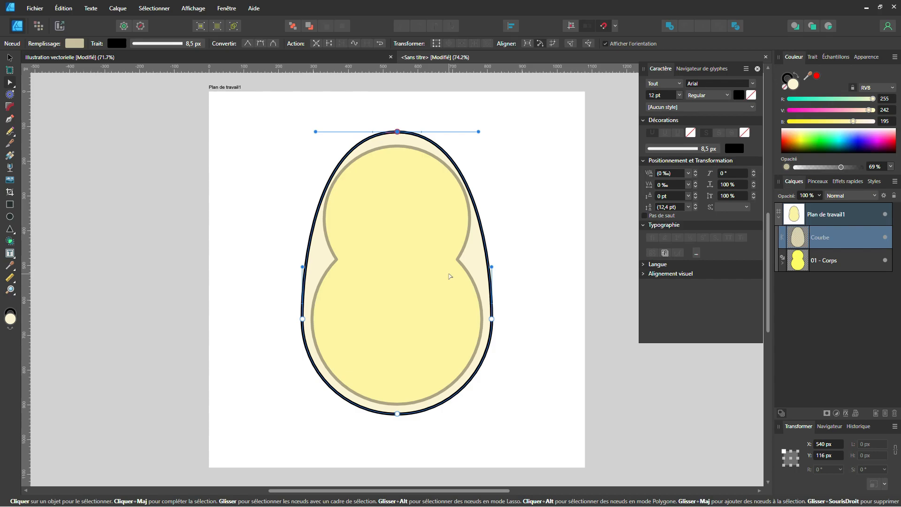
# Draw a triangle about 118,7 px wide and high, flipped to point downward, and align it with the egg's left edge at mid-height
pyautogui.click(9, 231)
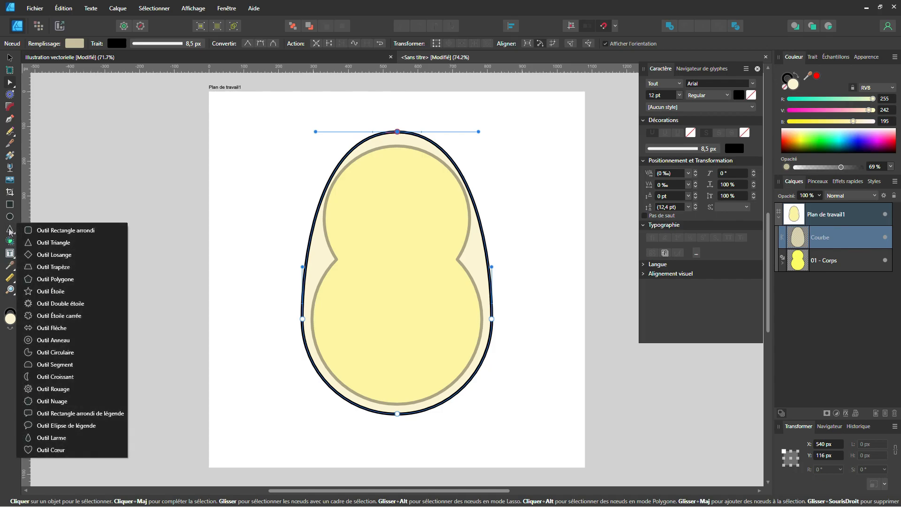
pyautogui.click(40, 242)
pyautogui.moveTo(282, 268); pyautogui.dragTo(303, 290)
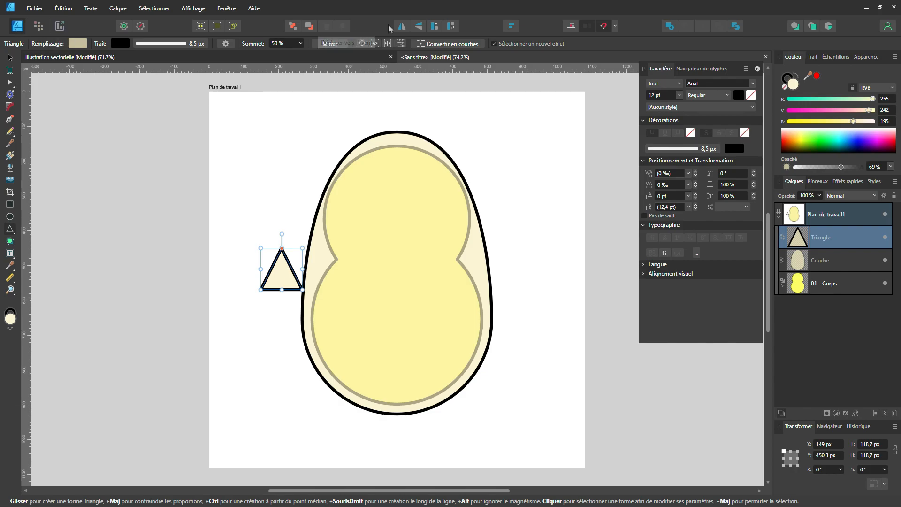
pyautogui.click(418, 26)
pyautogui.click(9, 57)
pyautogui.moveTo(277, 263); pyautogui.dragTo(318, 317)
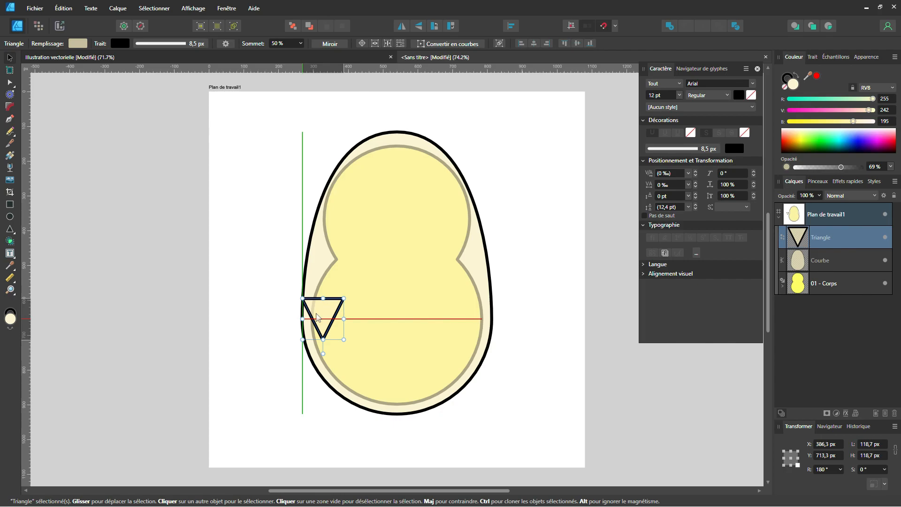
# Clone the inverted triangle edge to edge towards the right until a row of five triangles spans the egg
pyautogui.moveTo(318, 317); pyautogui.dragTo(356, 323)
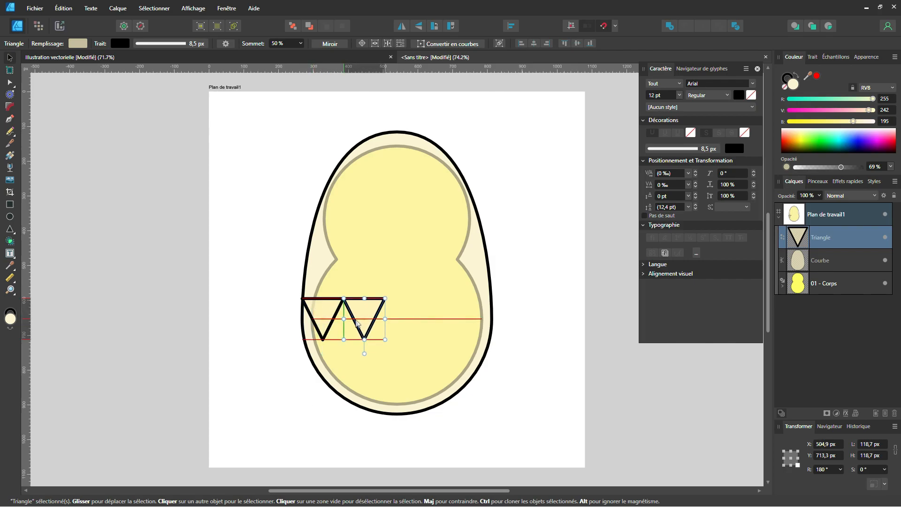
pyautogui.moveTo(357, 323); pyautogui.dragTo(357, 323)
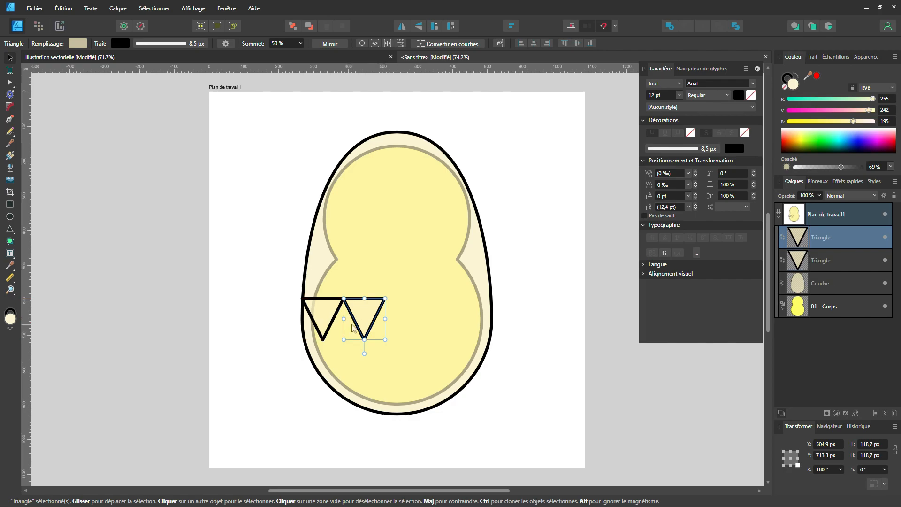
pyautogui.hotkey('ctrl', 'j')
pyautogui.hotkey('ctrl', 'j')
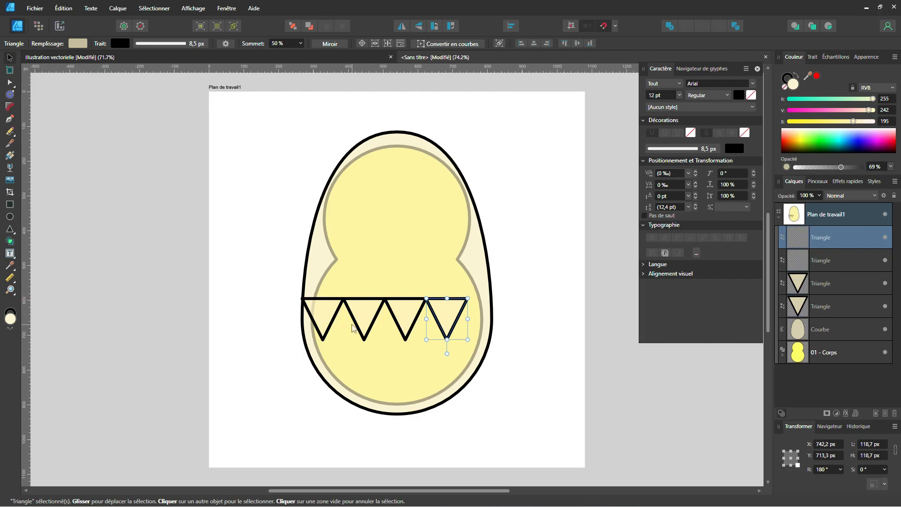
pyautogui.hotkey('ctrl', 'j')
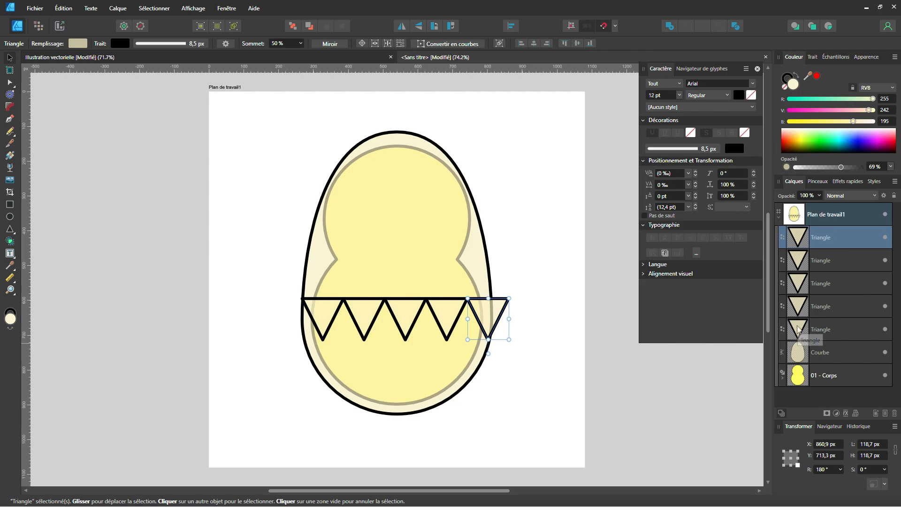
# Scale the five triangles together to the egg's width of 544,7 px and merge them into one shape with Add
pyautogui.keyDown('shift'); pyautogui.click(803, 332); pyautogui.keyUp('shift')
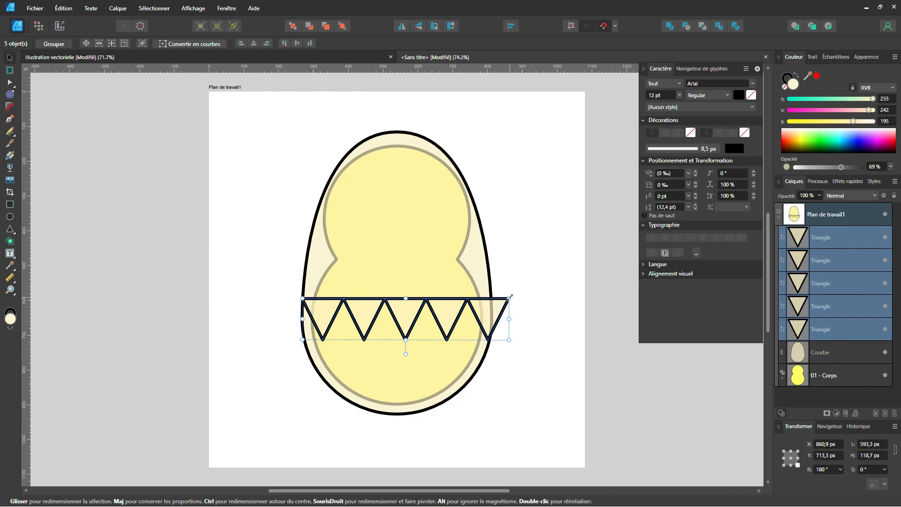
pyautogui.moveTo(510, 296); pyautogui.dragTo(497, 308)
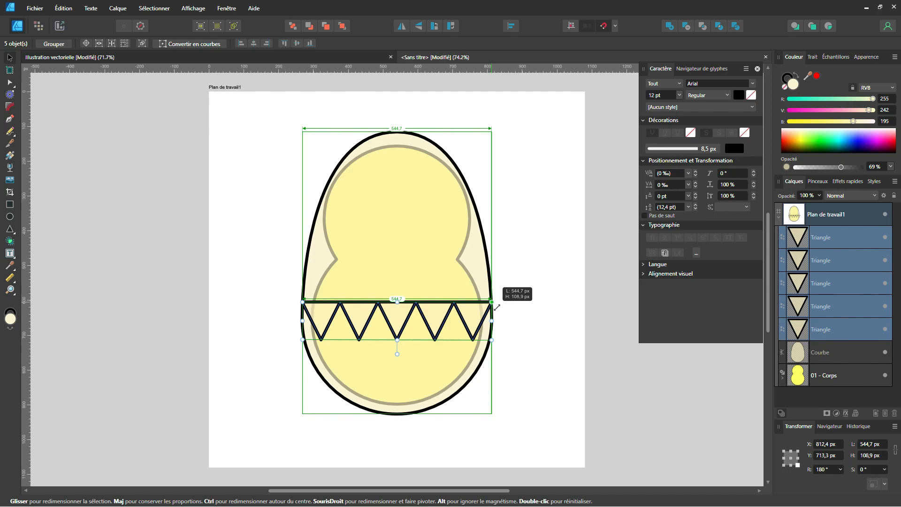
pyautogui.moveTo(497, 308); pyautogui.dragTo(497, 308)
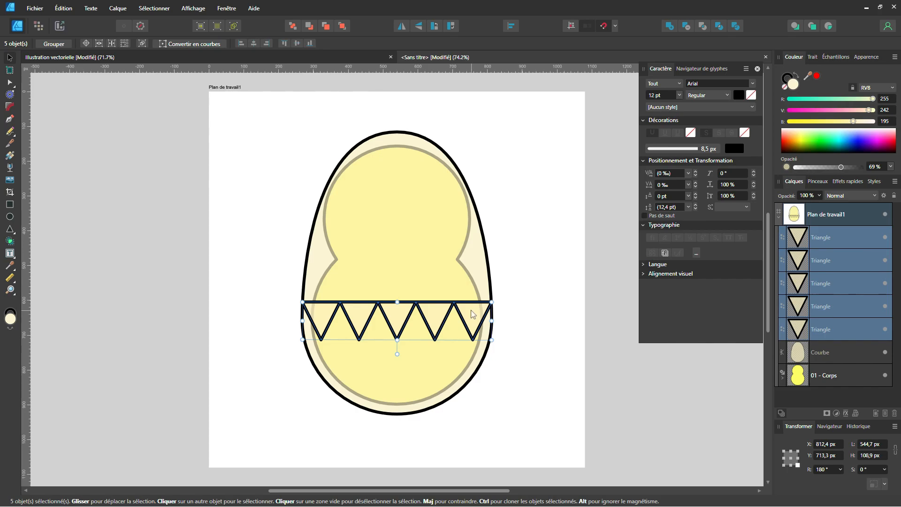
pyautogui.click(670, 26)
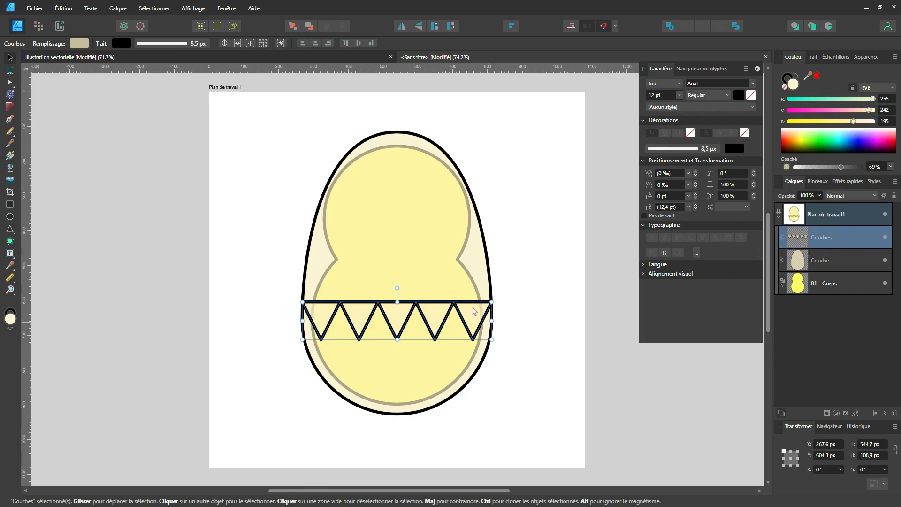
# Combine the triangle strip and the egg curve into a compound and set the strip's operation to Soustraction
pyautogui.keyDown('shift'); pyautogui.click(837, 261); pyautogui.keyUp('shift')
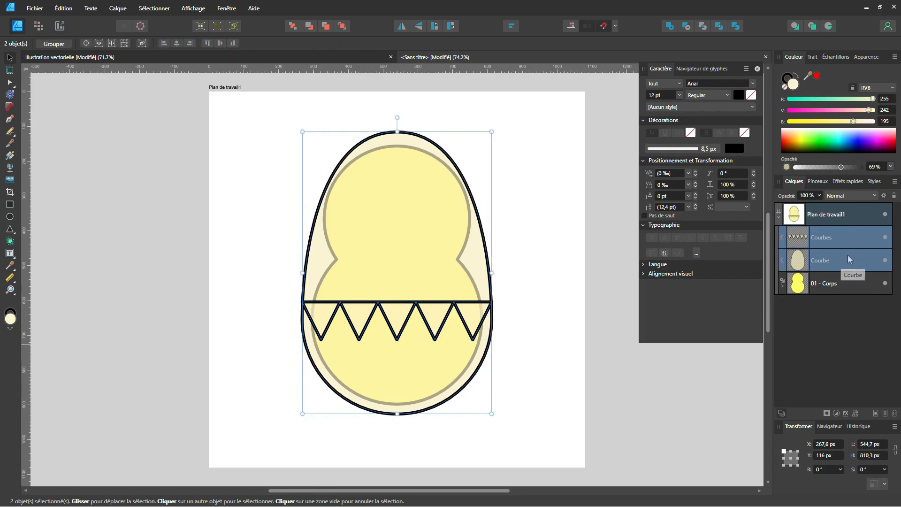
pyautogui.click(117, 7)
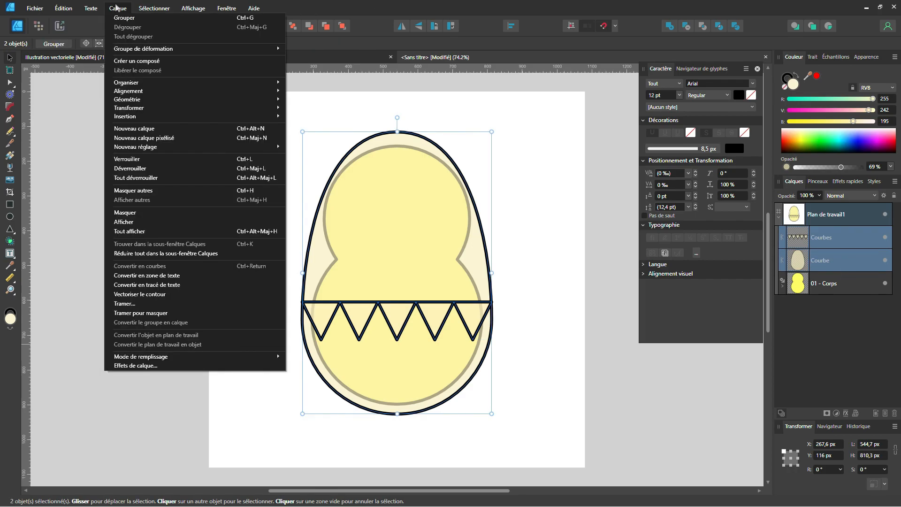
pyautogui.click(126, 62)
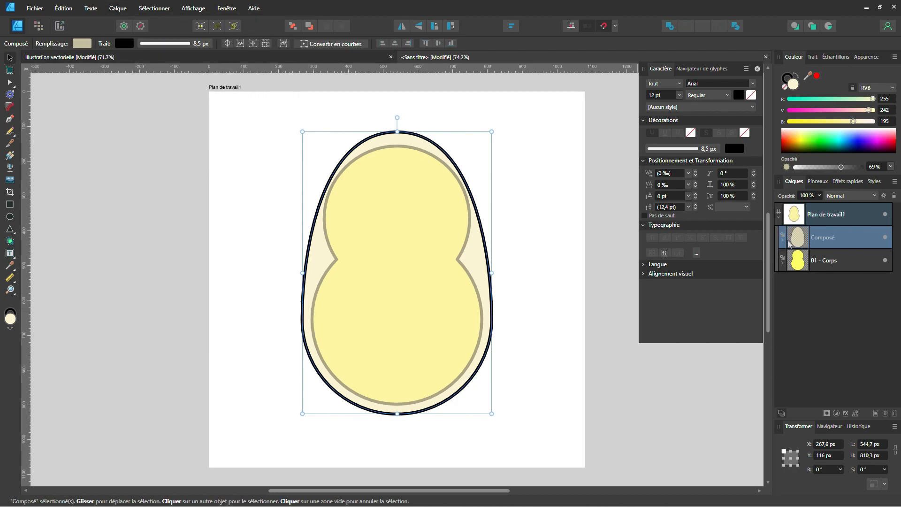
pyautogui.click(783, 240)
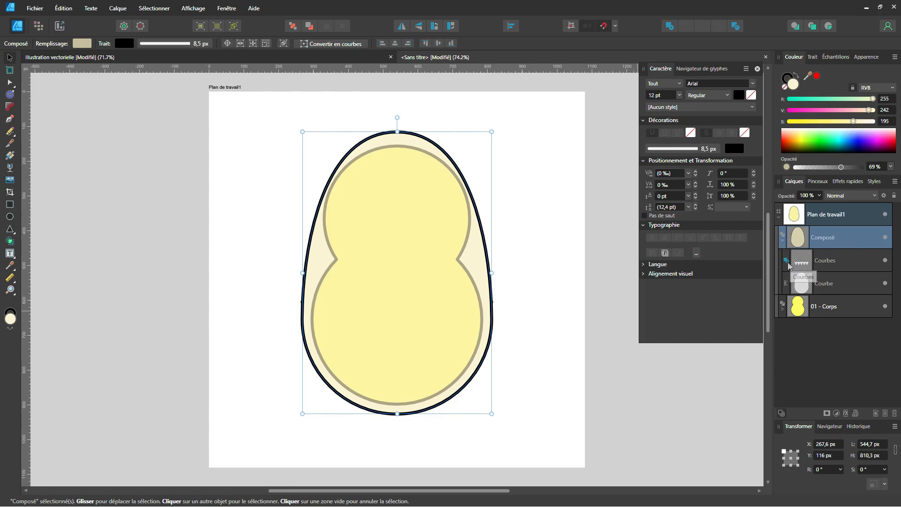
pyautogui.click(786, 261)
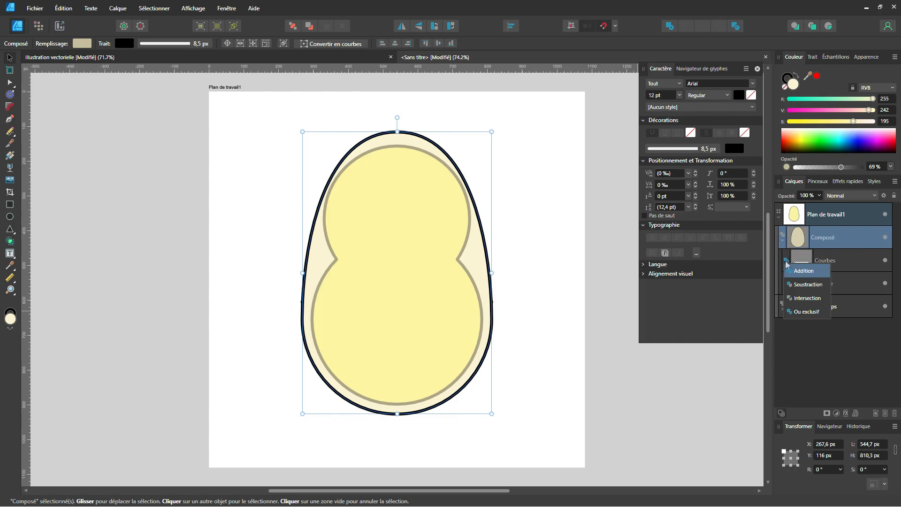
pyautogui.click(794, 271)
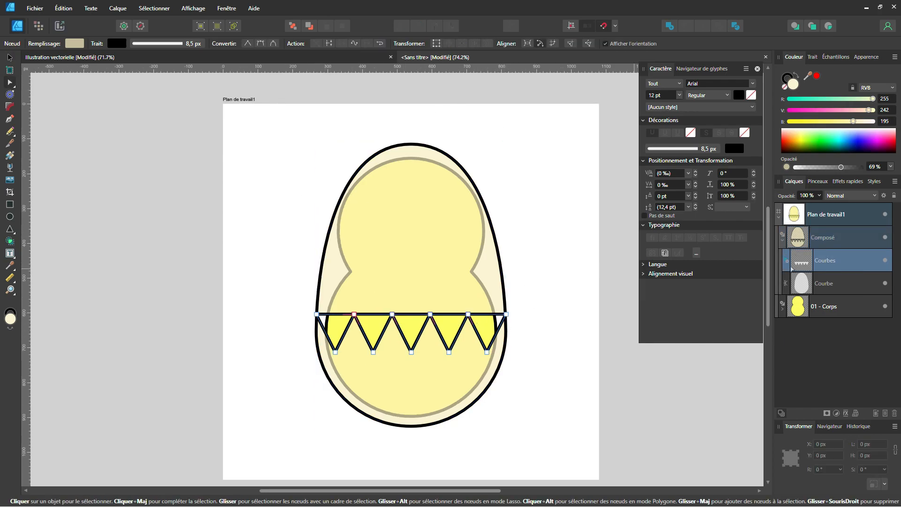
# Add a rectangle about 728 × 550 px inside the compound, covering the egg above the triangle strip, and set its operation to Soustraction
pyautogui.click(830, 244)
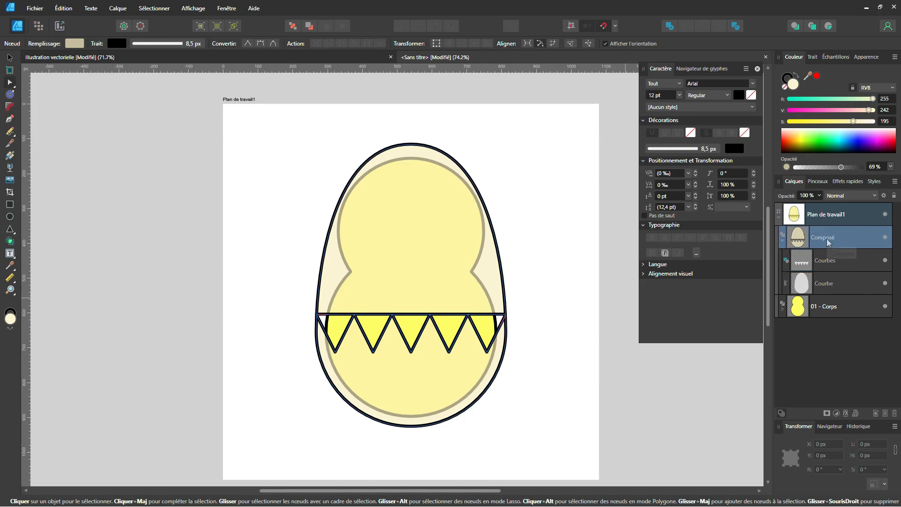
pyautogui.click(830, 27)
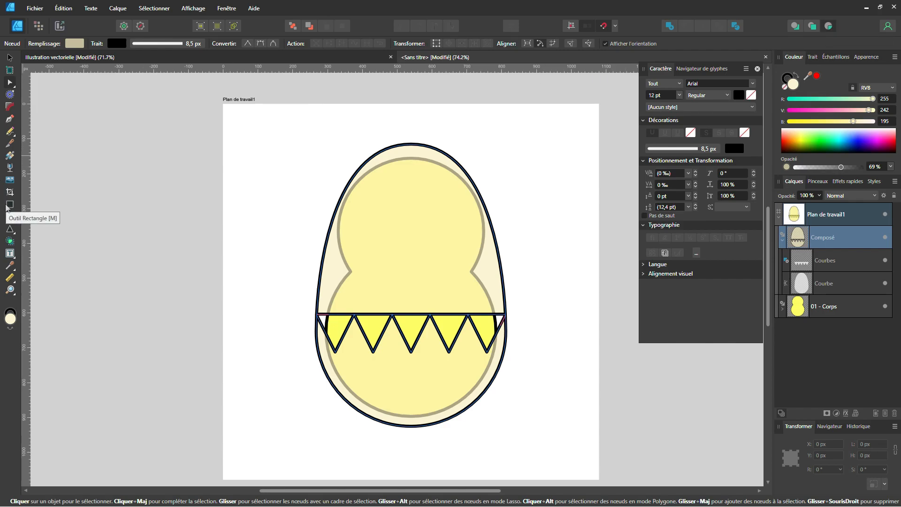
pyautogui.press('m')
pyautogui.moveTo(280, 122); pyautogui.dragTo(535, 314)
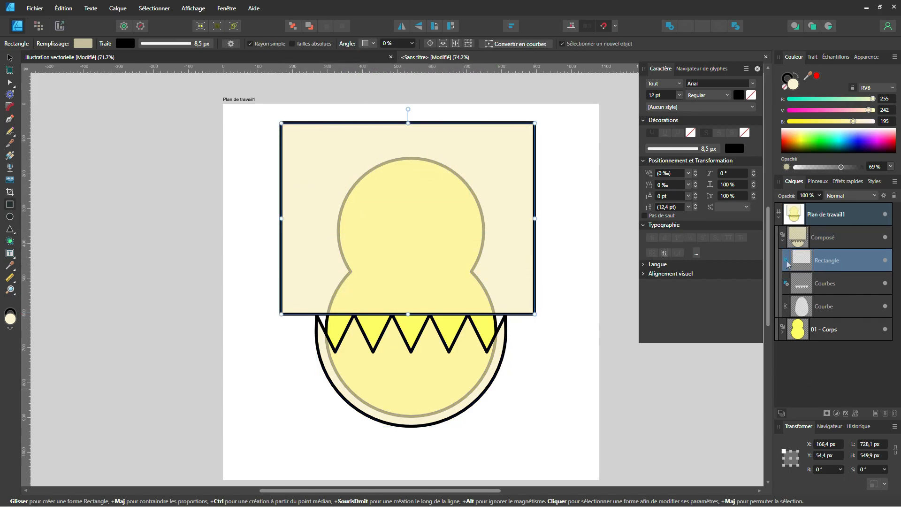
pyautogui.click(787, 262)
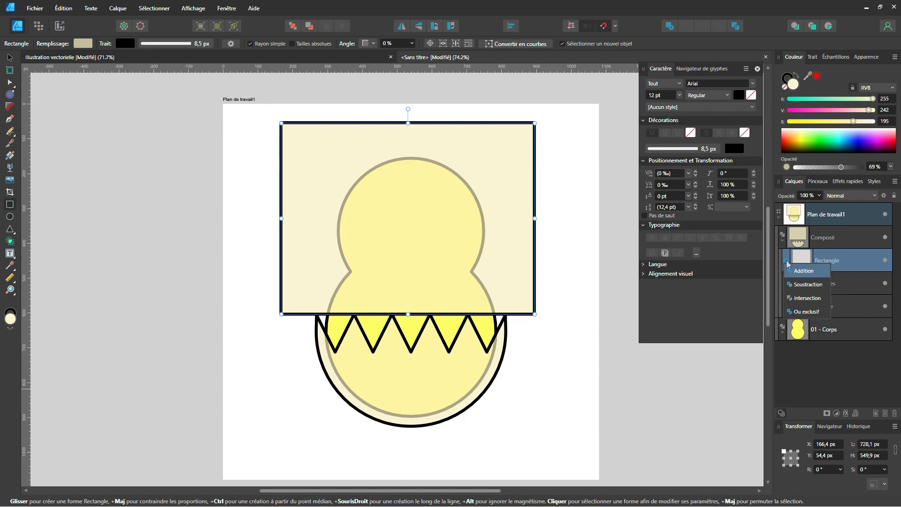
pyautogui.click(807, 283)
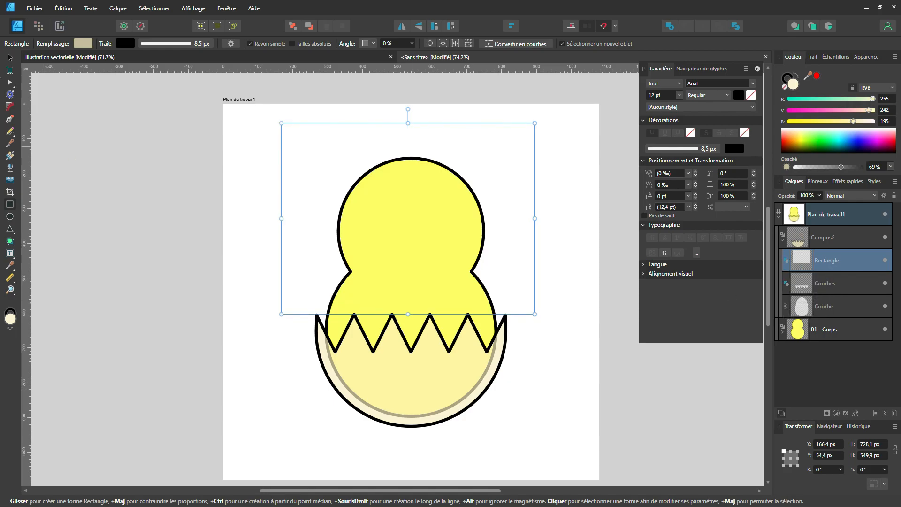
# Restore the eggshell compound's fill opacity to 100 % and clear the selection
pyautogui.click(8, 57)
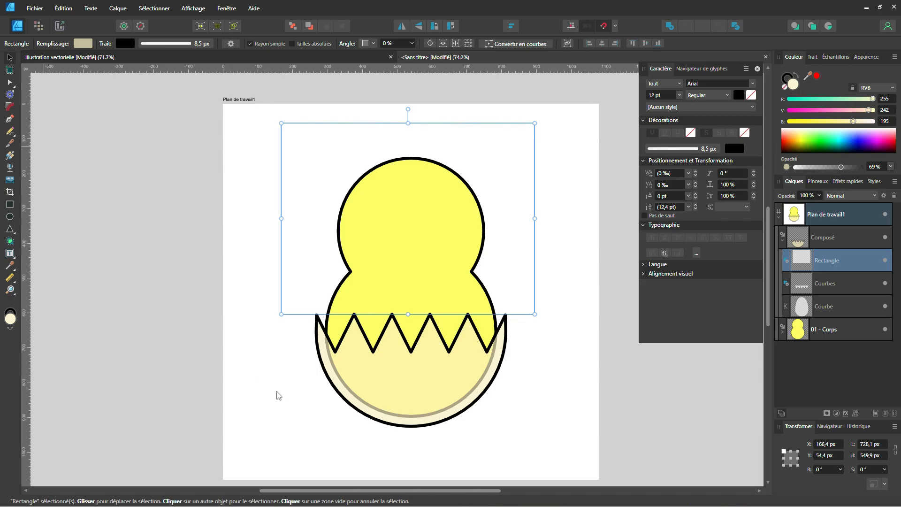
pyautogui.click(559, 421)
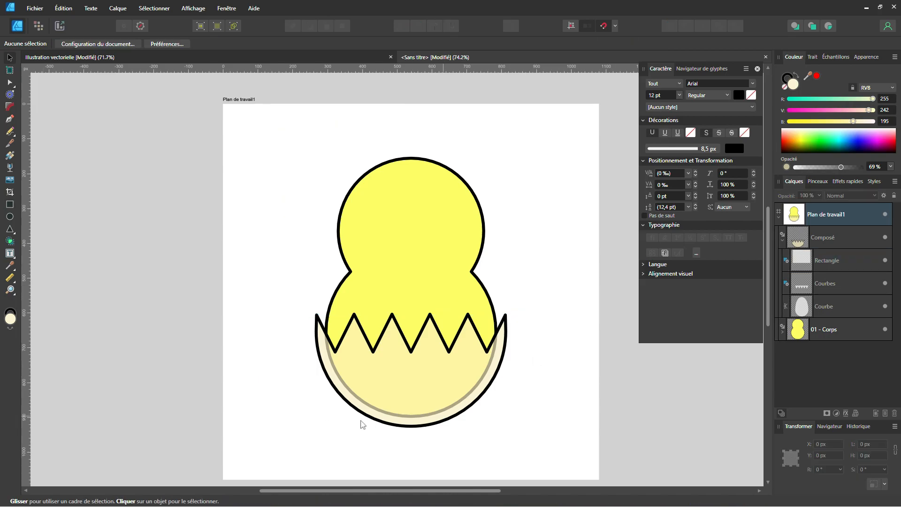
pyautogui.keyDown('ctrl'); pyautogui.scroll(1, 472, 356); pyautogui.keyUp('ctrl')
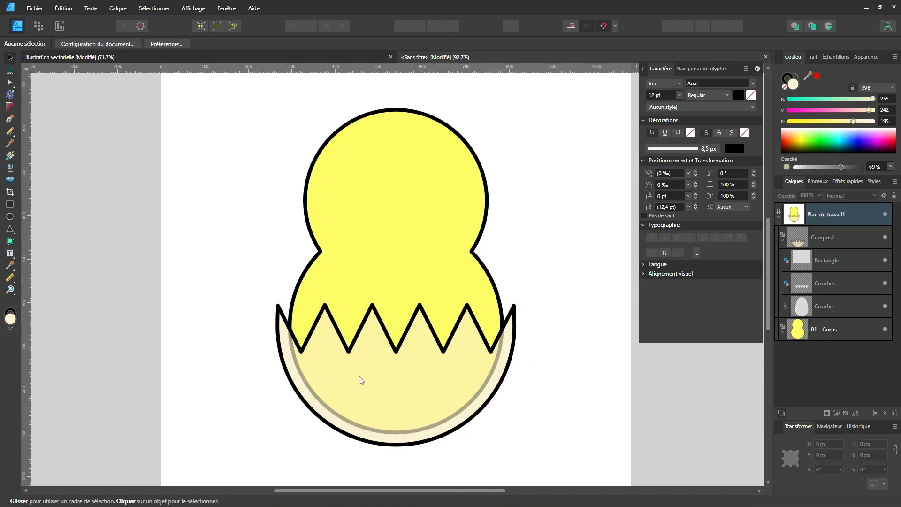
pyautogui.click(512, 357)
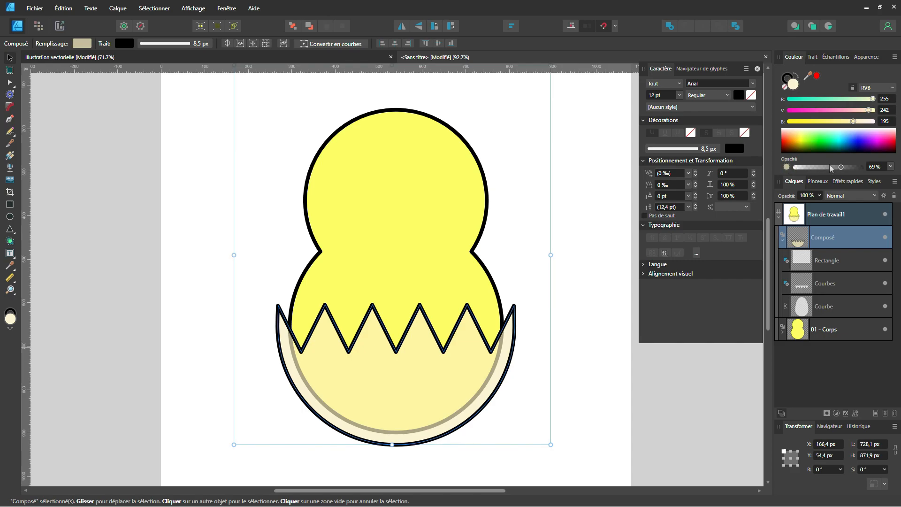
pyautogui.moveTo(841, 167); pyautogui.dragTo(883, 171)
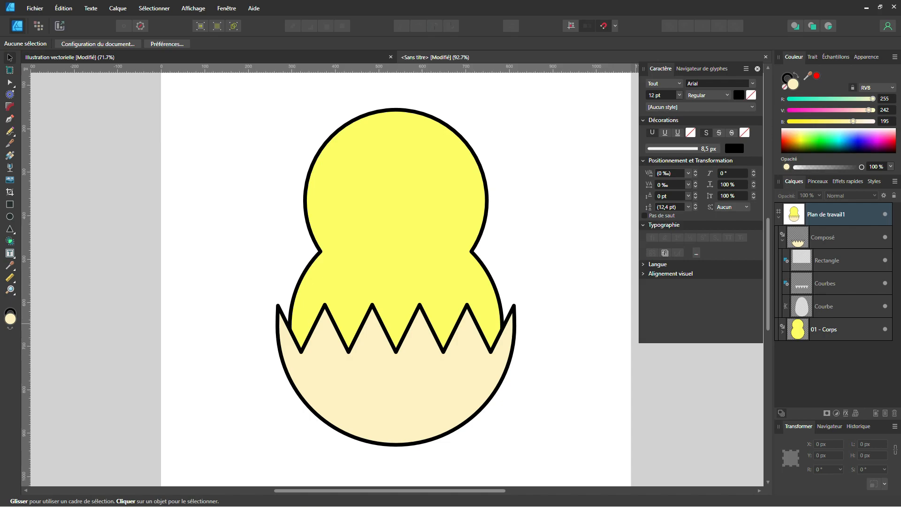
# Narrow the egg curve inside the eggshell compound slightly and clear the selection
pyautogui.click(828, 262)
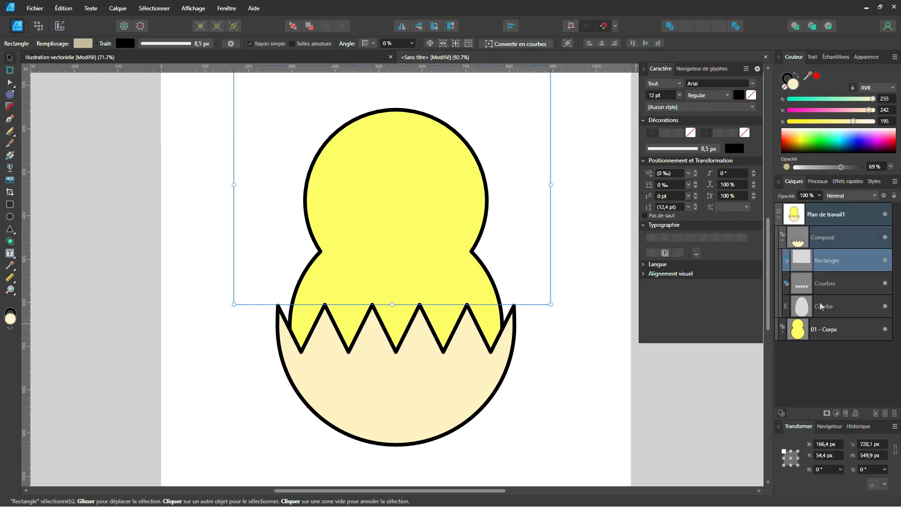
pyautogui.click(794, 311)
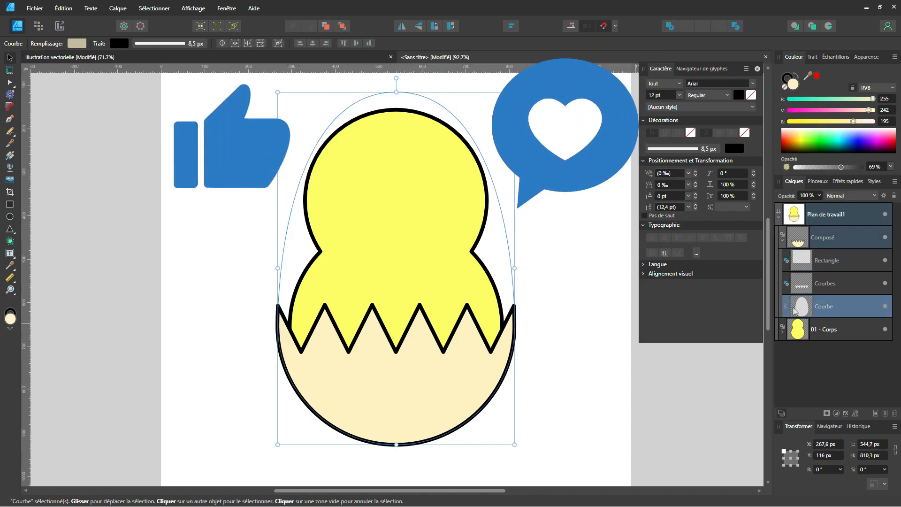
pyautogui.moveTo(515, 444); pyautogui.dragTo(505, 445)
pyautogui.click(550, 318)
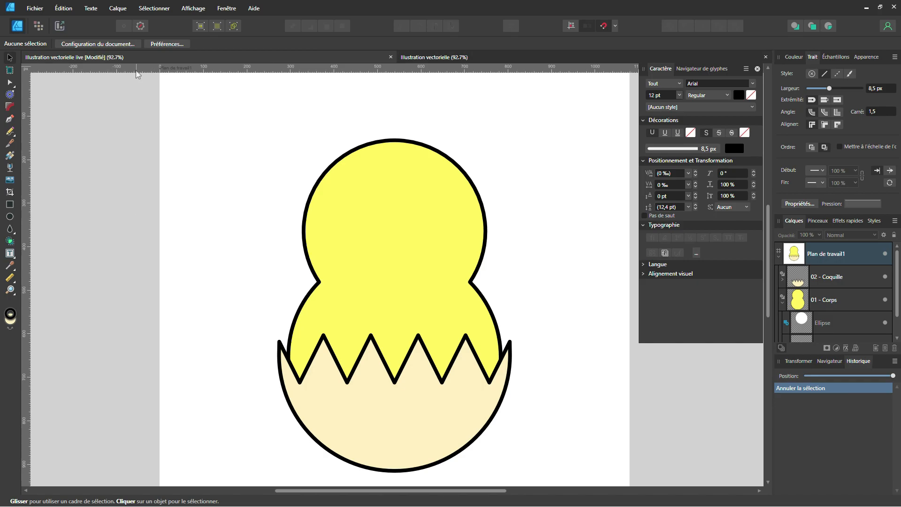
# Display the Symboles panel in the workspace
pyautogui.click(225, 8)
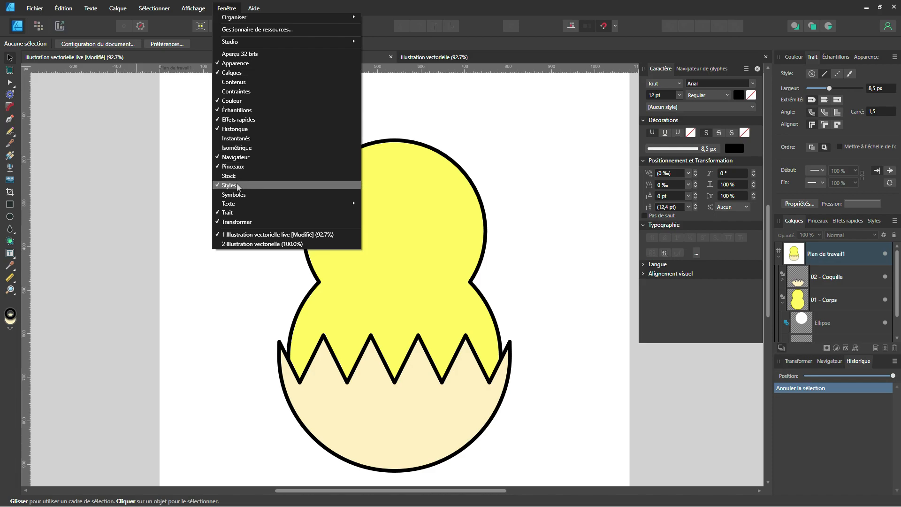
pyautogui.click(237, 194)
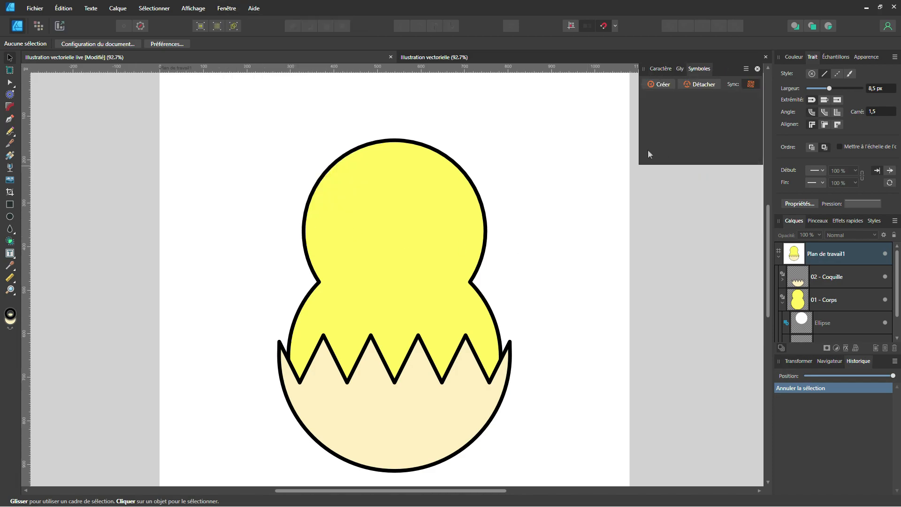
pyautogui.click(228, 9)
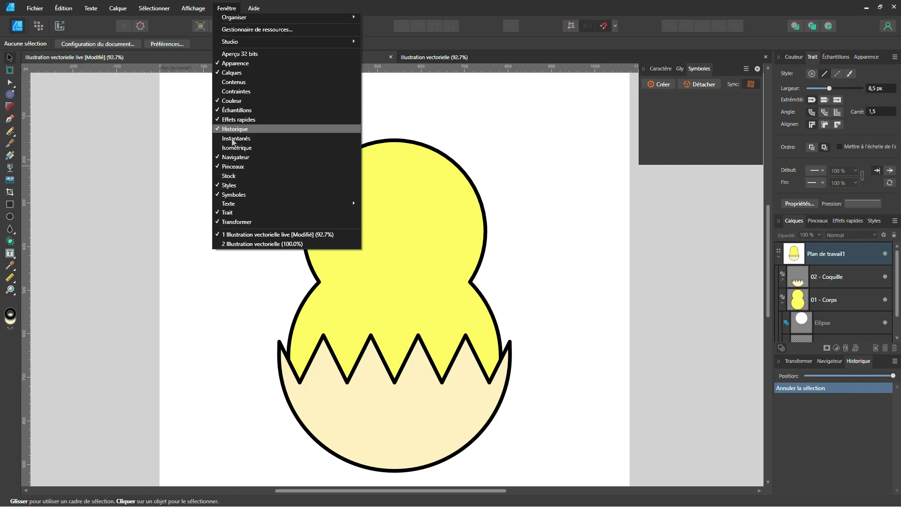
pyautogui.click(299, 5)
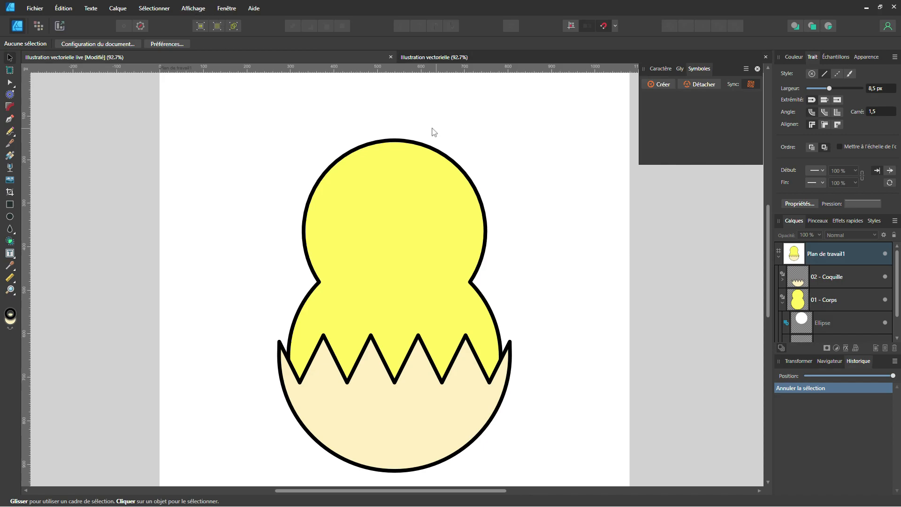
# Draw a circle for the eye on the left side of the chick's head, with a black fill and no stroke
pyautogui.press('m')
pyautogui.moveTo(341, 184); pyautogui.dragTo(383, 226)
pyautogui.click(794, 57)
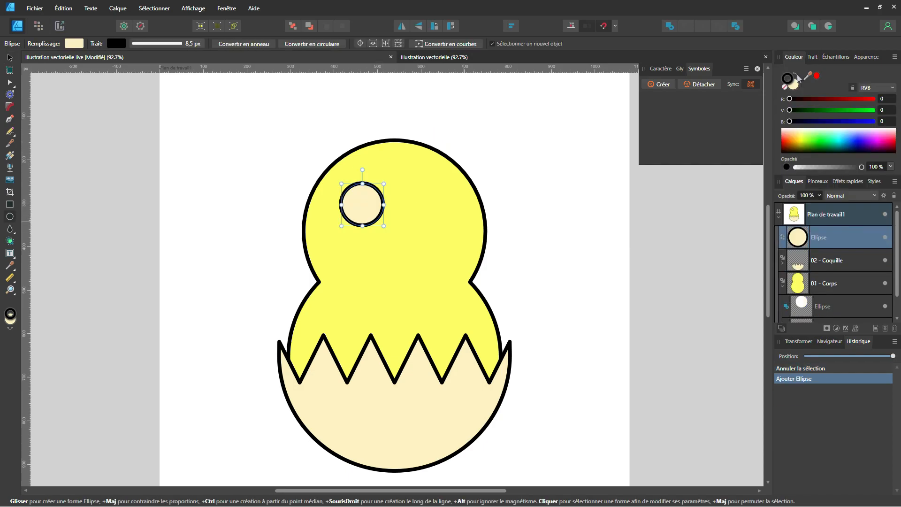
pyautogui.click(797, 77)
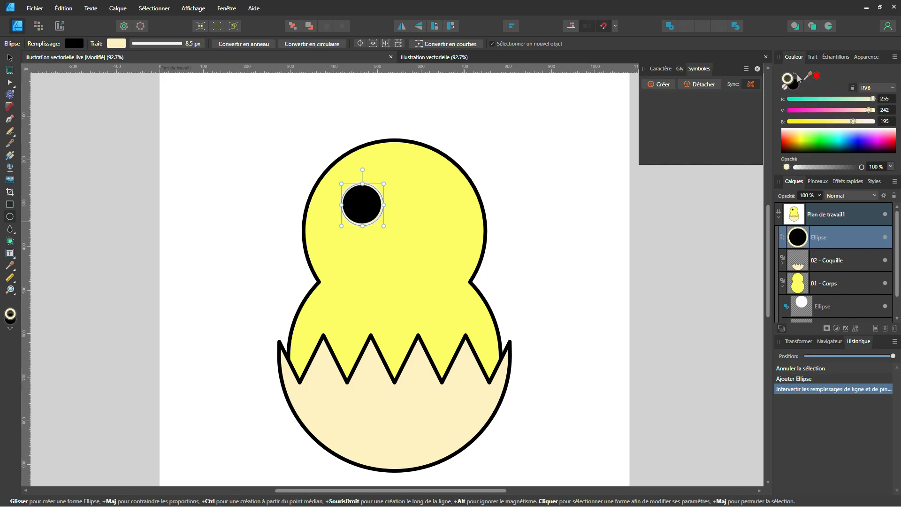
pyautogui.click(793, 86)
pyautogui.click(787, 78)
pyautogui.click(785, 88)
# Duplicate the black eye circle, scale the copy down around its centre, and give it a white fill (RGB 255, 255, 255) without stroke
pyautogui.press('v')
pyautogui.hotkey('ctrl', 'j')
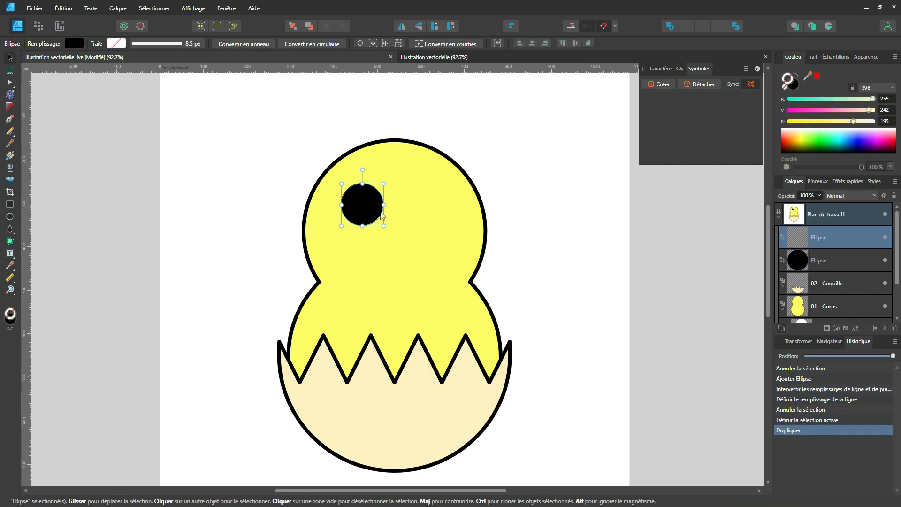
pyautogui.moveTo(384, 226); pyautogui.dragTo(371, 212)
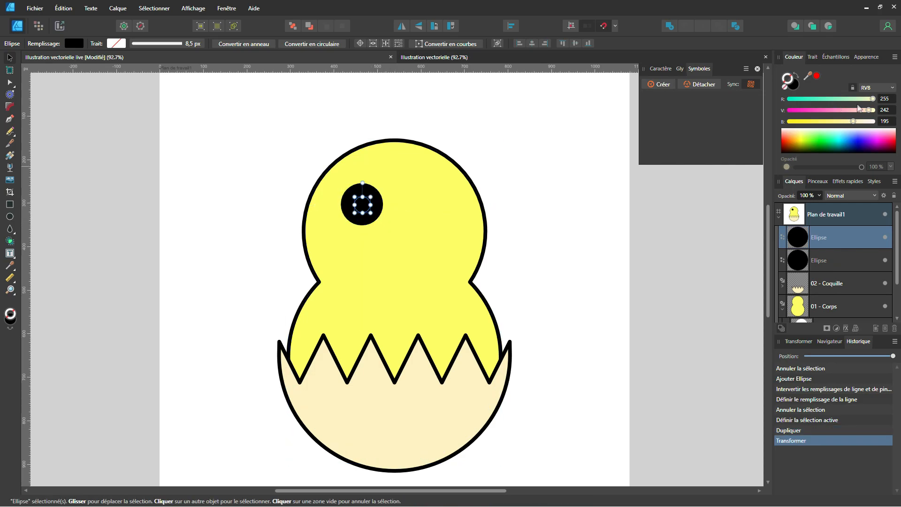
pyautogui.moveTo(854, 121)
pyautogui.mouseDown()
pyautogui.moveTo(873, 121)
pyautogui.moveTo(873, 110)
pyautogui.moveTo(895, 101)
pyautogui.mouseUp()
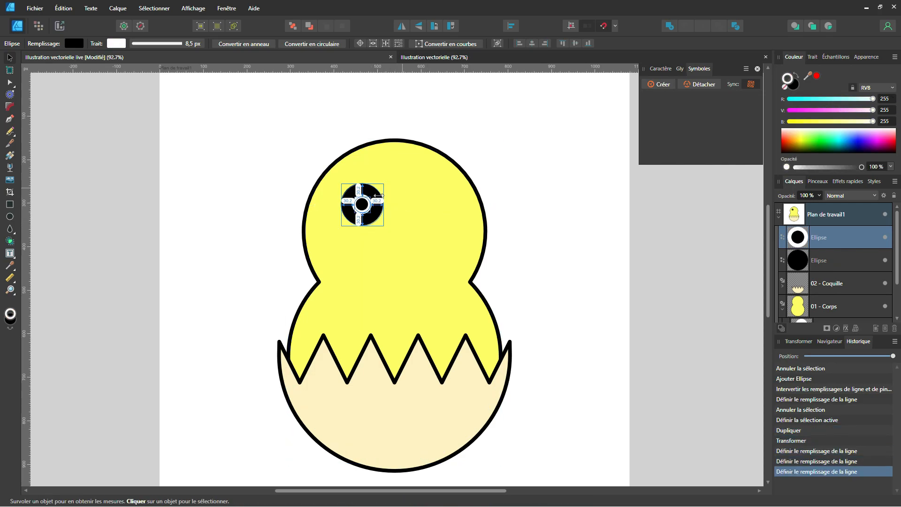
pyautogui.click(797, 77)
pyautogui.click(786, 87)
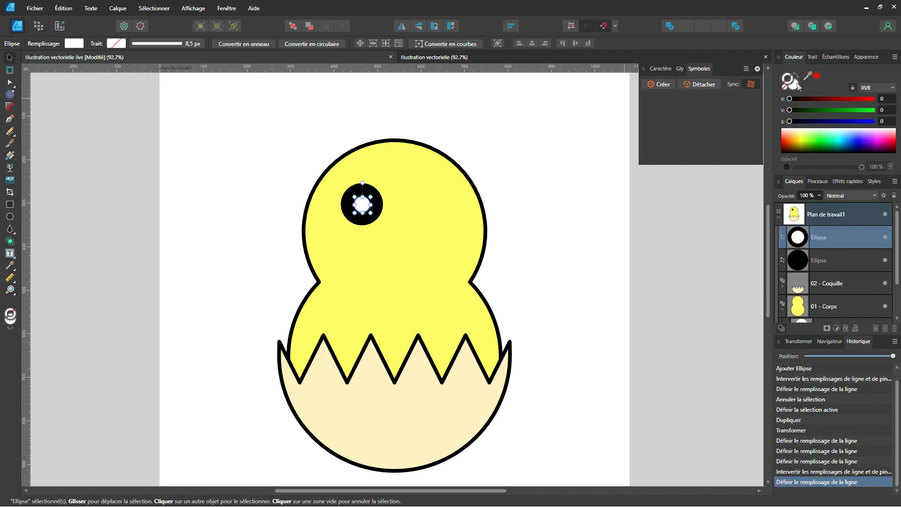
# Enlarge the white circle slightly and place it in the upper right part of the black eye
pyautogui.scroll(2, 343, 213)
pyautogui.moveTo(387, 212)
pyautogui.mouseDown()
pyautogui.moveTo(396, 220)
pyautogui.moveTo(380, 202)
pyautogui.mouseUp()
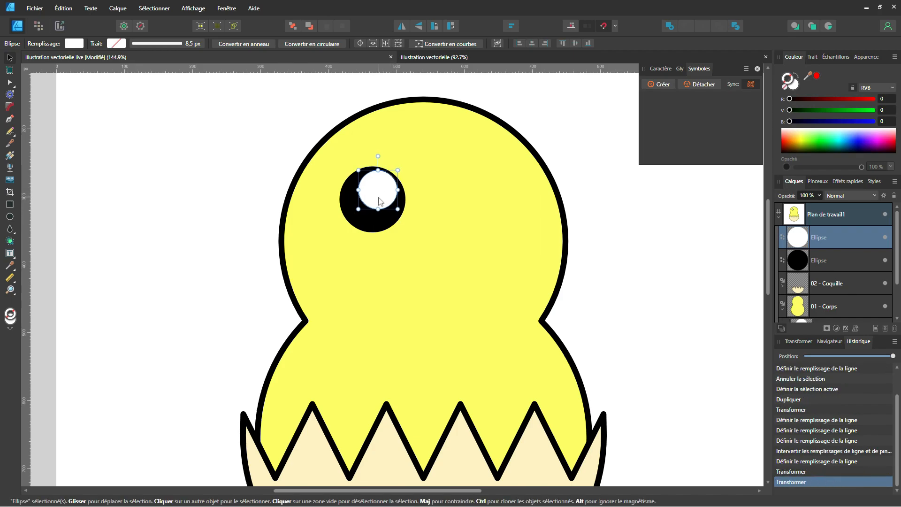
pyautogui.scroll(2, 376, 200)
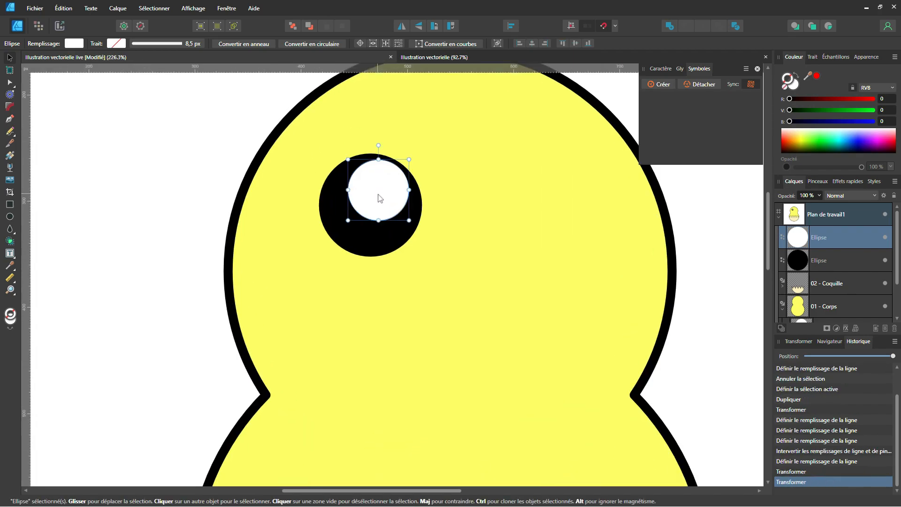
# Duplicate the white highlight, shrink the copy to a small dot at the eye's upper left, and adjust both highlights inside the eye
pyautogui.hotkey('ctrl', 'j')
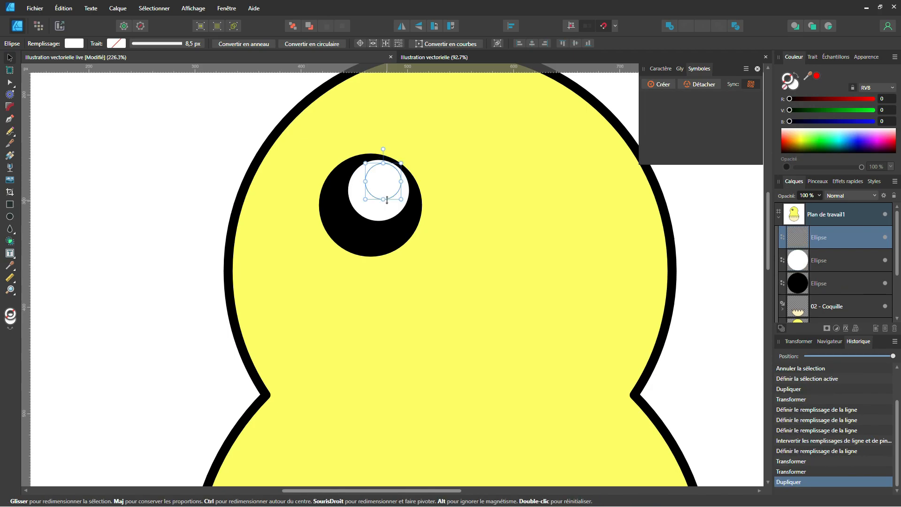
pyautogui.moveTo(383, 187); pyautogui.dragTo(330, 172)
pyautogui.scroll(3, 349, 199)
pyautogui.click(408, 187)
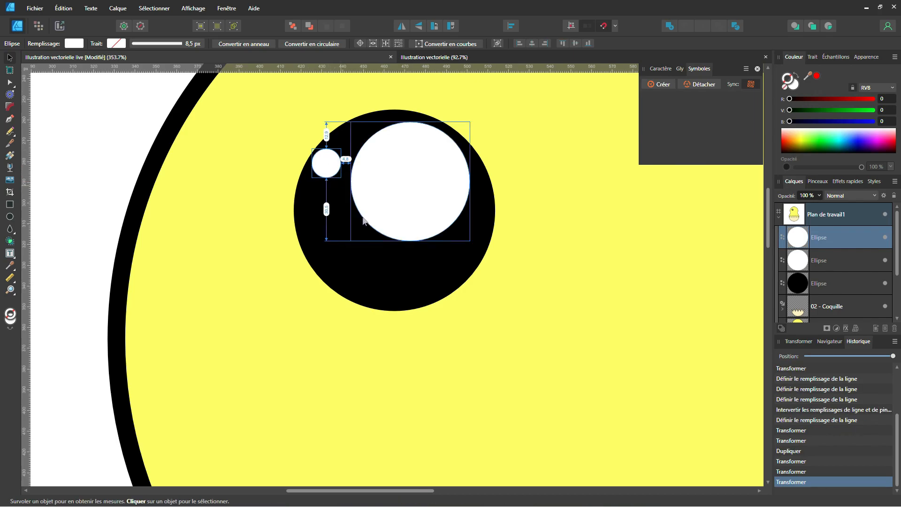
pyautogui.scroll(-4, 470, 188)
pyautogui.moveTo(412, 205); pyautogui.dragTo(383, 205)
pyautogui.scroll(1, 431, 179)
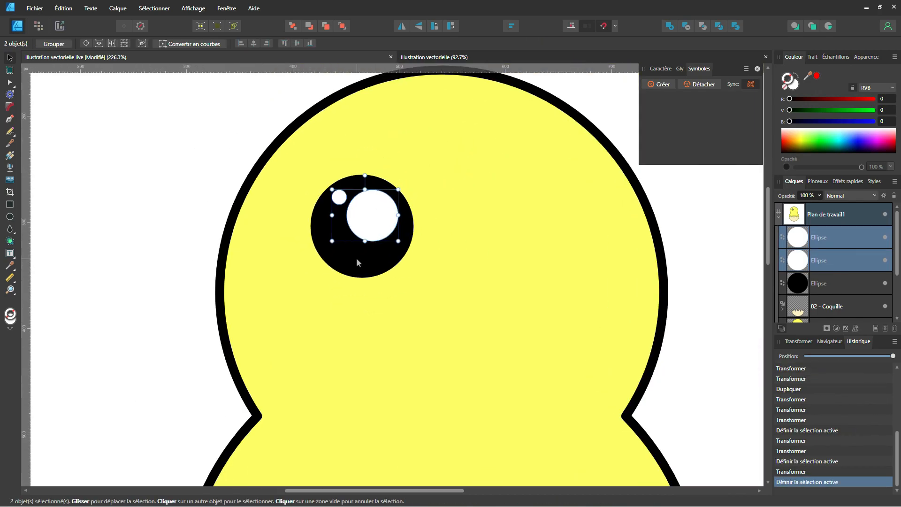
# Group the three eye circles into a symbol named oeil and place a second instance on the right side of the head
pyautogui.keyDown('shift'); pyautogui.click(357, 259); pyautogui.keyUp('shift')
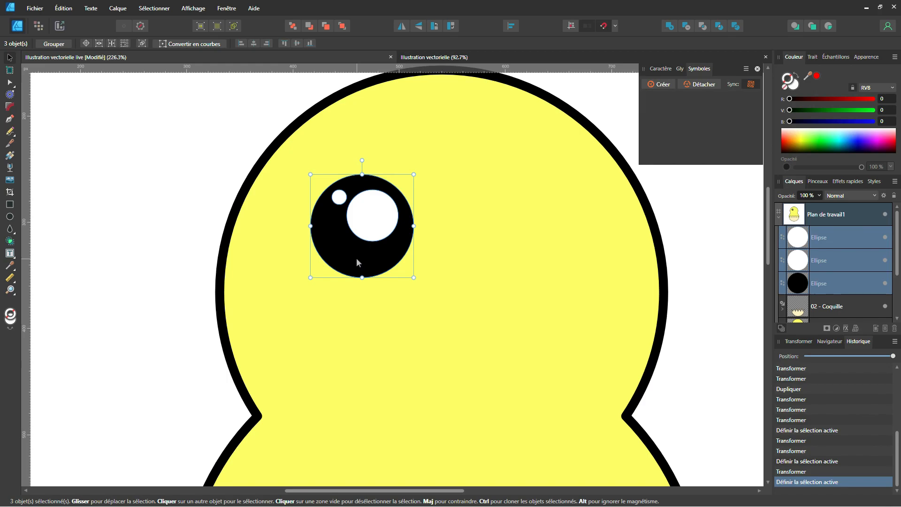
pyautogui.hotkey('ctrl', 'g')
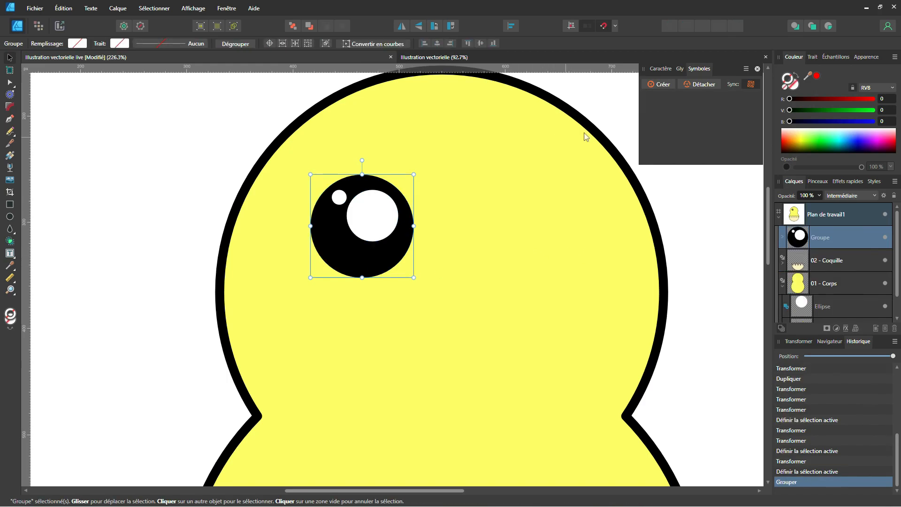
pyautogui.click(661, 85)
pyautogui.moveTo(657, 112); pyautogui.dragTo(520, 227)
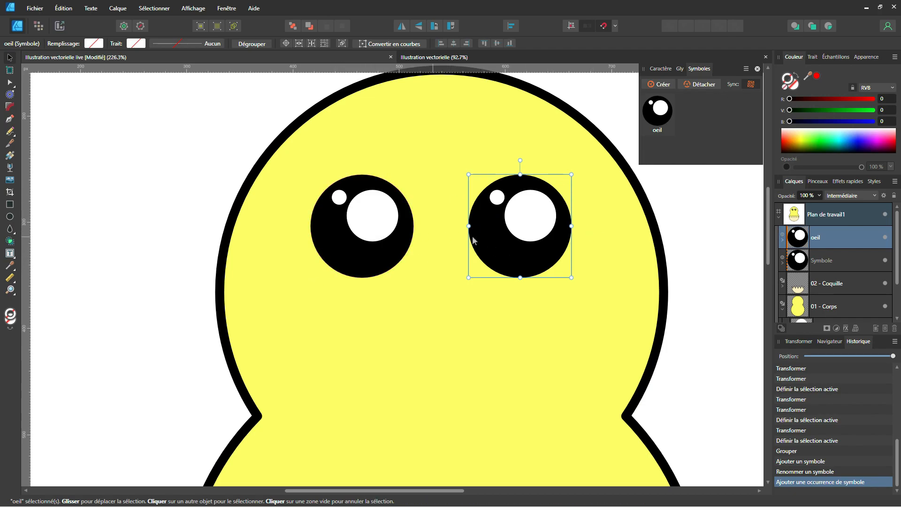
# Within the right eye's symbol, shrink and shift the large highlight left, move the small one to the upper right, and deselect
pyautogui.doubleClick(525, 224)
pyautogui.moveTo(526, 225); pyautogui.dragTo(497, 242)
pyautogui.moveTo(492, 199); pyautogui.dragTo(535, 197)
pyautogui.moveTo(508, 235); pyautogui.dragTo(534, 242)
pyautogui.keyDown('shift'); pyautogui.click(540, 197); pyautogui.keyUp('shift')
pyautogui.moveTo(539, 198); pyautogui.dragTo(540, 194)
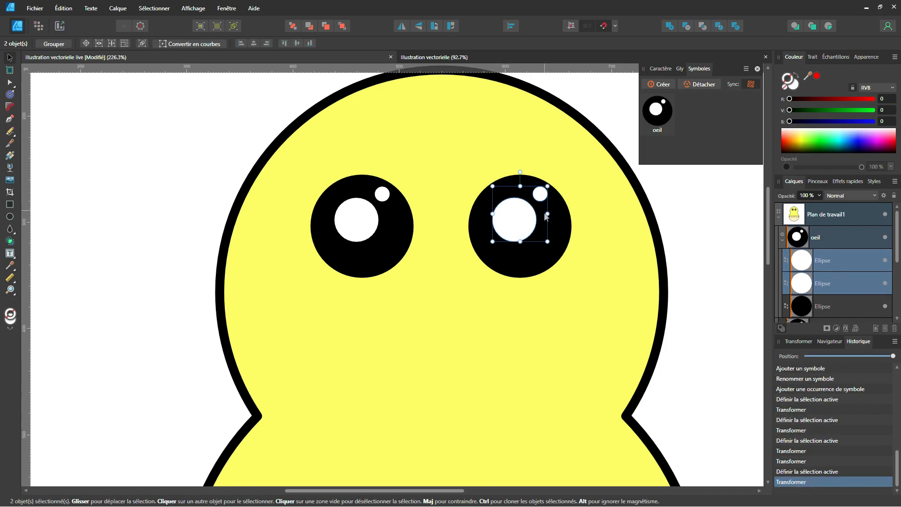
pyautogui.scroll(-3, 536, 247)
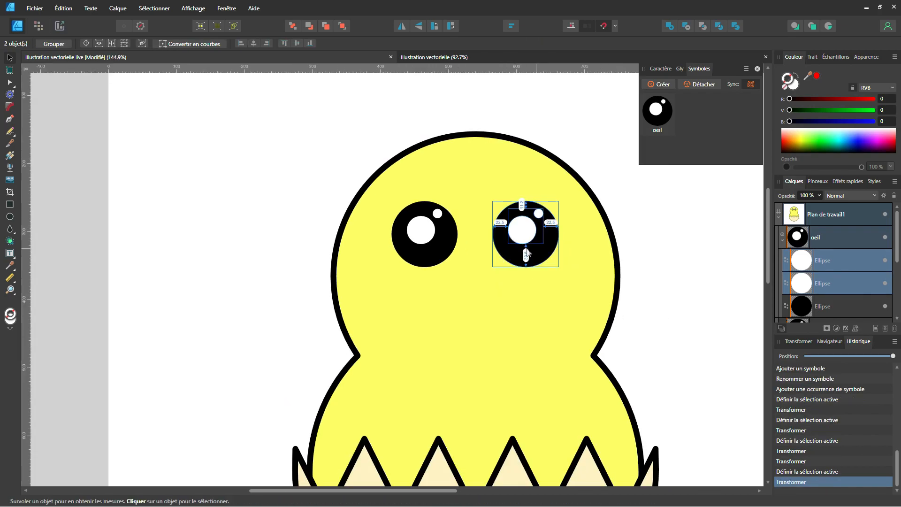
pyautogui.scroll(3, 494, 263)
pyautogui.click(143, 256)
# Draw a triangle for the beak centred below the eyes, flip it vertically, and move it slightly down
pyautogui.click(10, 229)
pyautogui.click(33, 243)
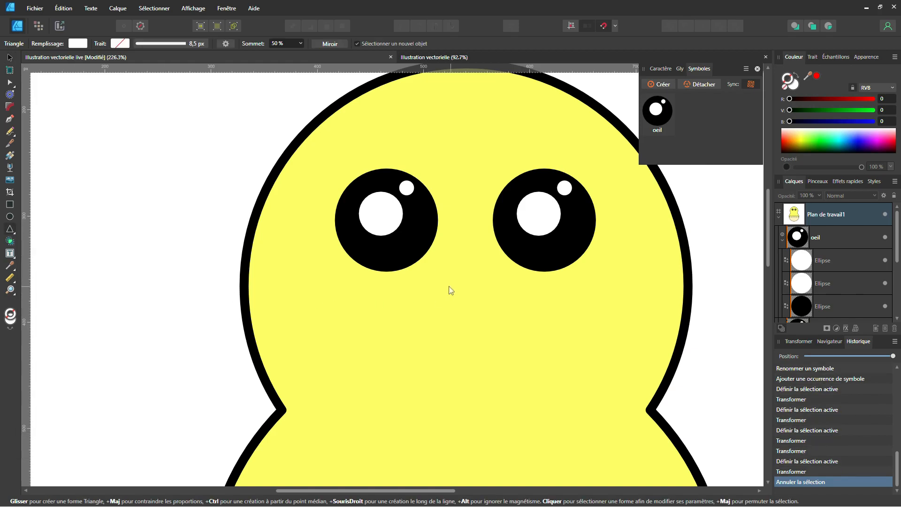
pyautogui.moveTo(464, 296); pyautogui.dragTo(514, 319)
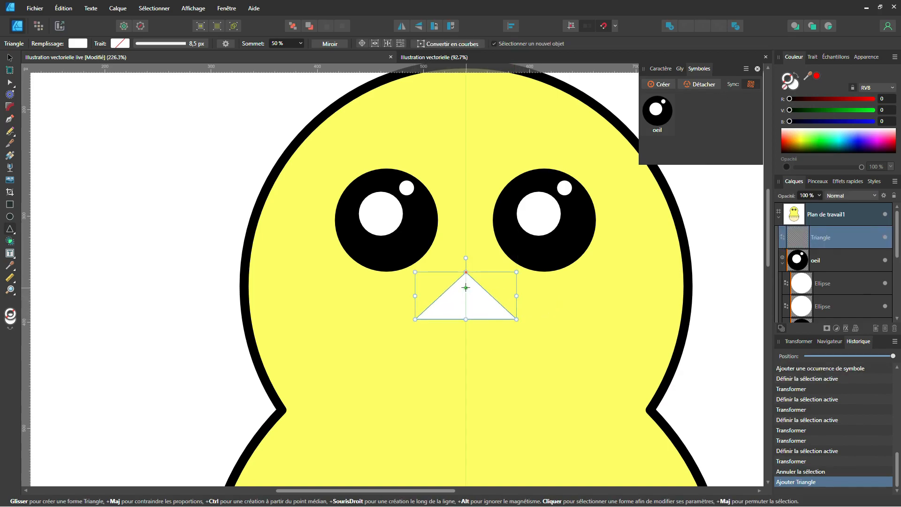
pyautogui.click(418, 28)
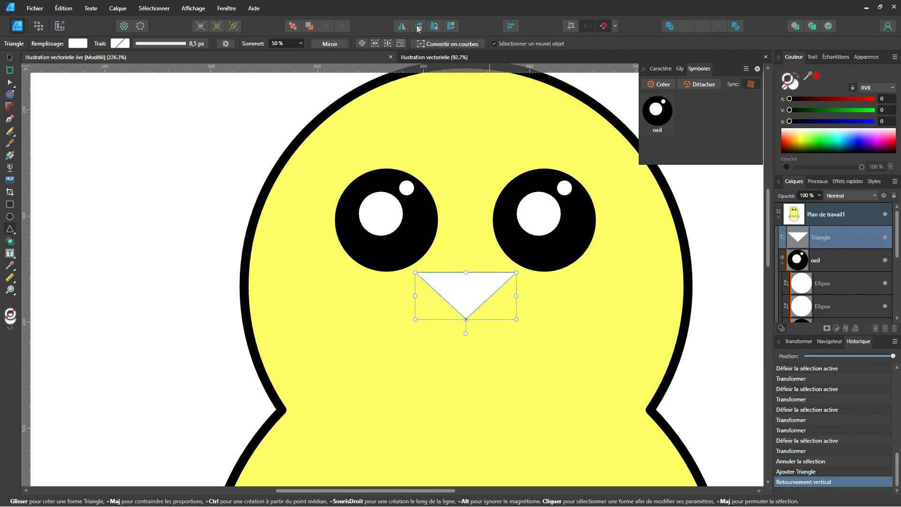
pyautogui.moveTo(456, 281); pyautogui.dragTo(457, 294)
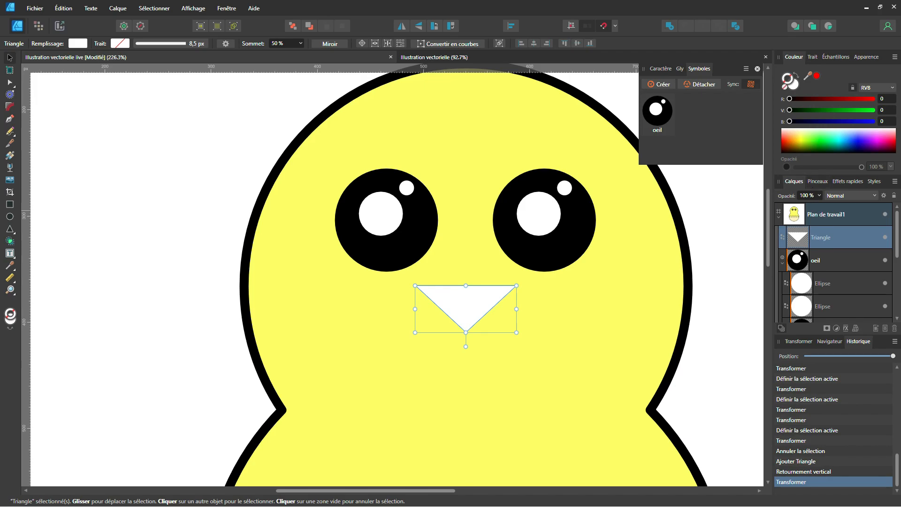
# Fill the beak triangle with orange (RGB 255, 136, 44) and narrow it symmetrically around its centre
pyautogui.click(857, 98)
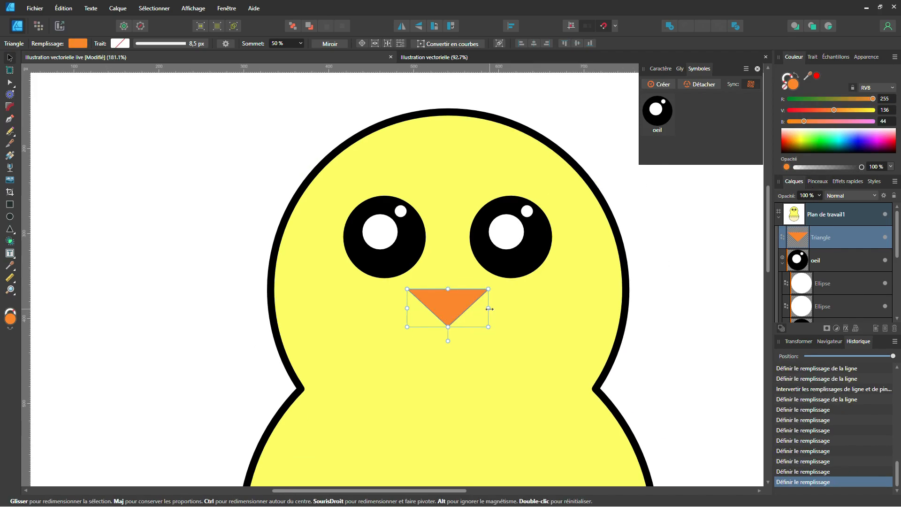
pyautogui.moveTo(488, 308); pyautogui.dragTo(448, 313)
pyautogui.scroll(-1, 439, 311)
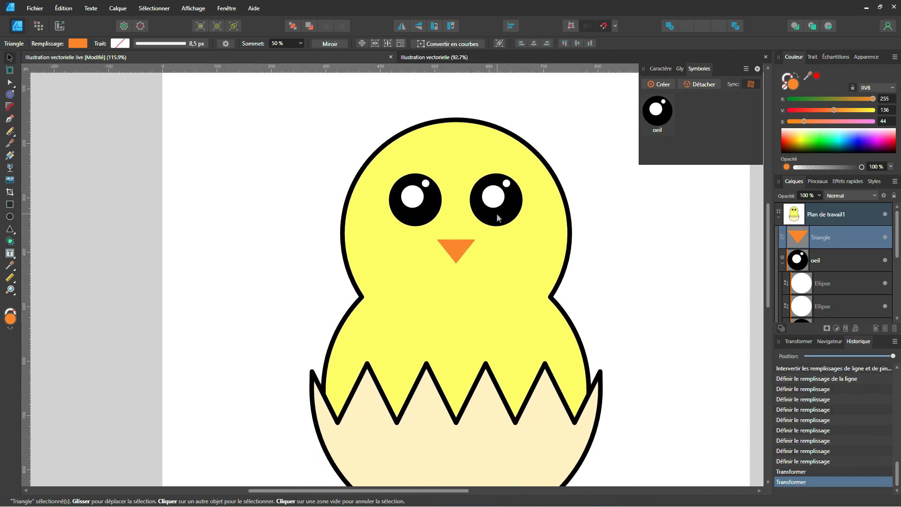
# Convert the beak triangle to curves, bend its upper edge into an upward arc, and raise its lower tip slightly
pyautogui.scroll(4, 440, 311)
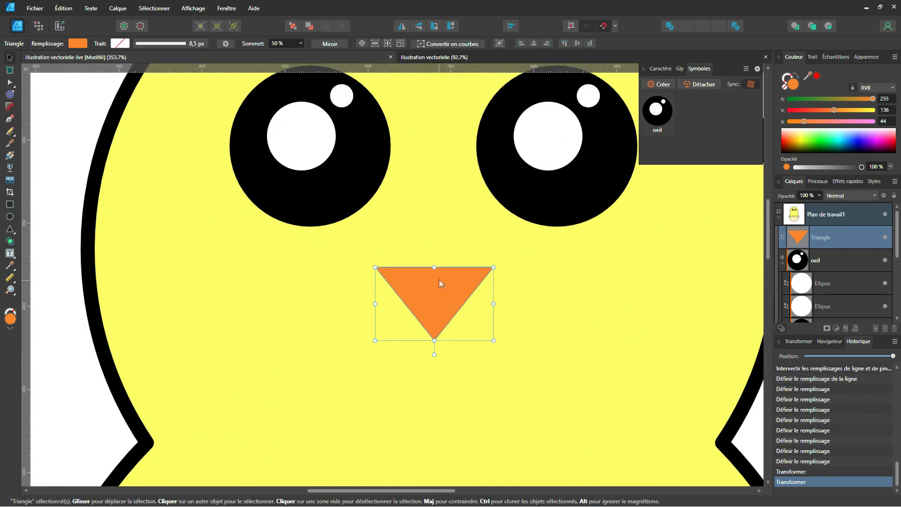
pyautogui.click(451, 44)
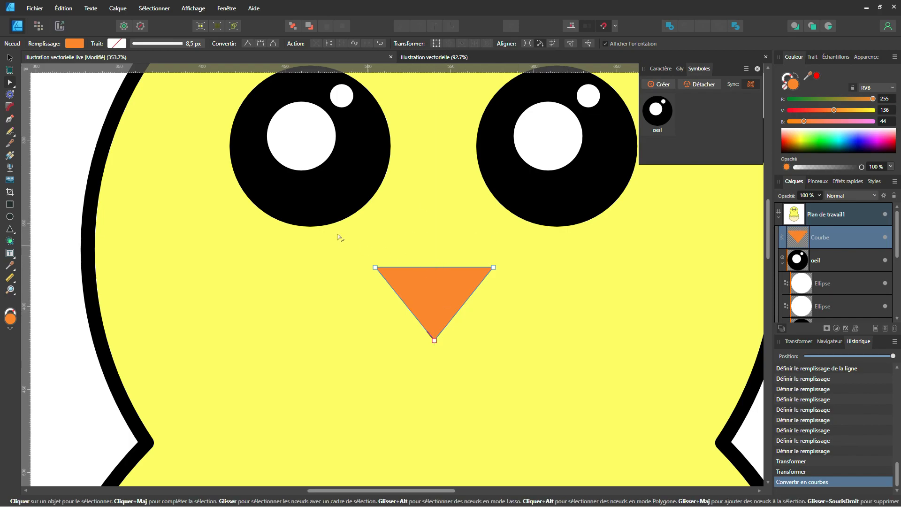
pyautogui.moveTo(438, 267); pyautogui.dragTo(434, 257)
pyautogui.moveTo(436, 341); pyautogui.dragTo(436, 330)
pyautogui.scroll(-3, 433, 326)
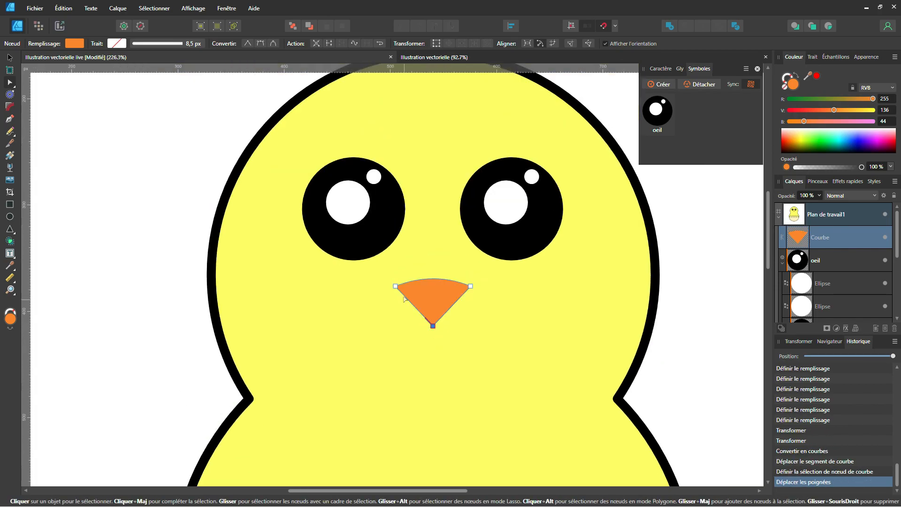
# Round all three corners of the beak with the Corner tool to a radius of about 3.8 px
pyautogui.moveTo(383, 268); pyautogui.dragTo(483, 333)
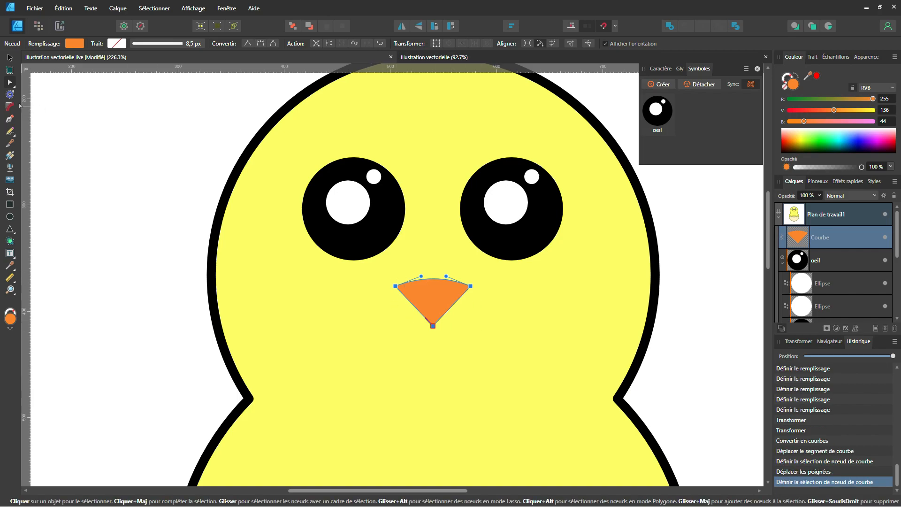
pyautogui.click(8, 107)
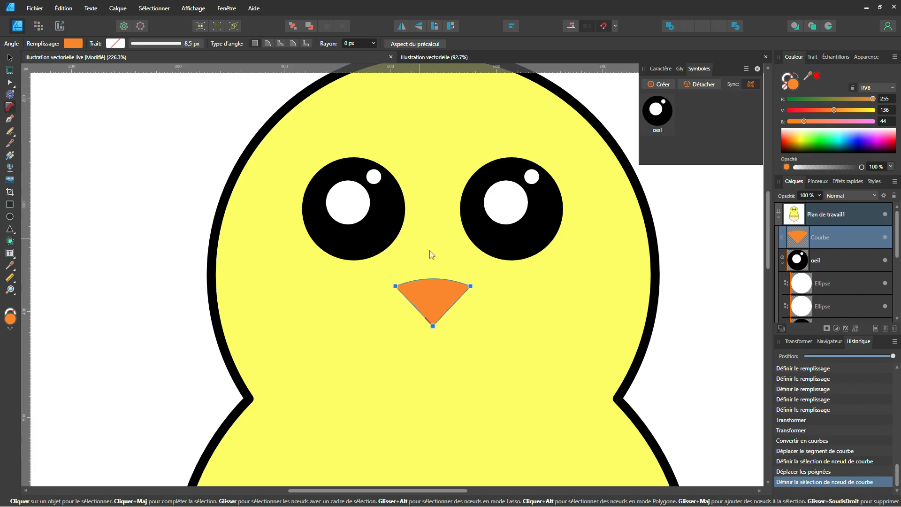
pyautogui.scroll(4, 446, 268)
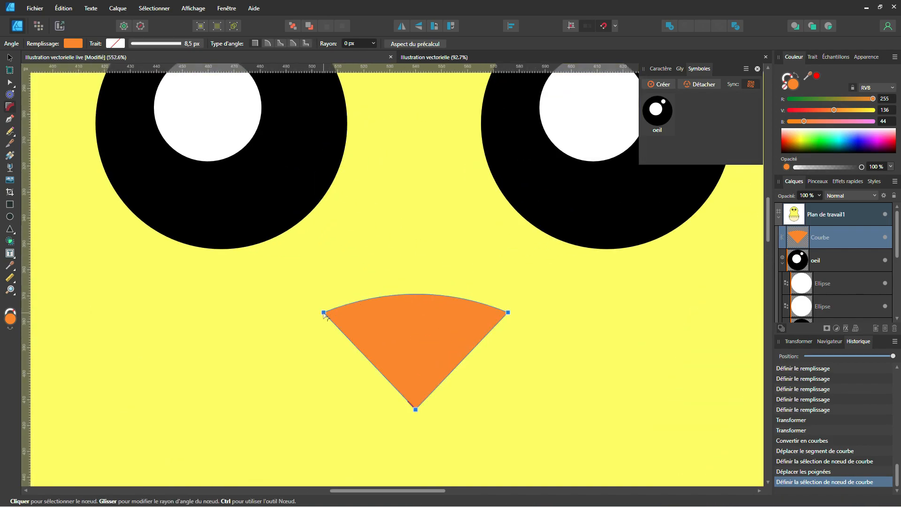
pyautogui.moveTo(324, 313); pyautogui.dragTo(344, 315)
pyautogui.scroll(-1, 510, 228)
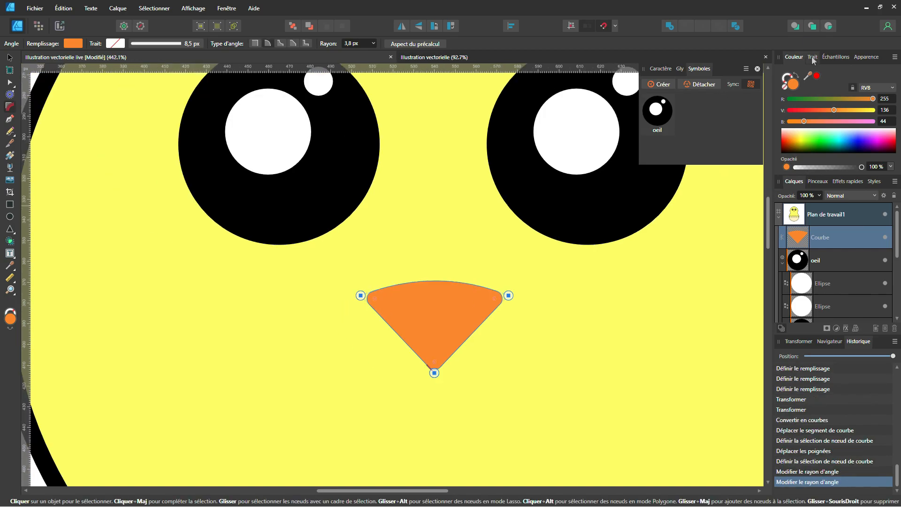
# Give the beak a black 8.5 px outline and deselect it
pyautogui.click(812, 58)
pyautogui.click(882, 88)
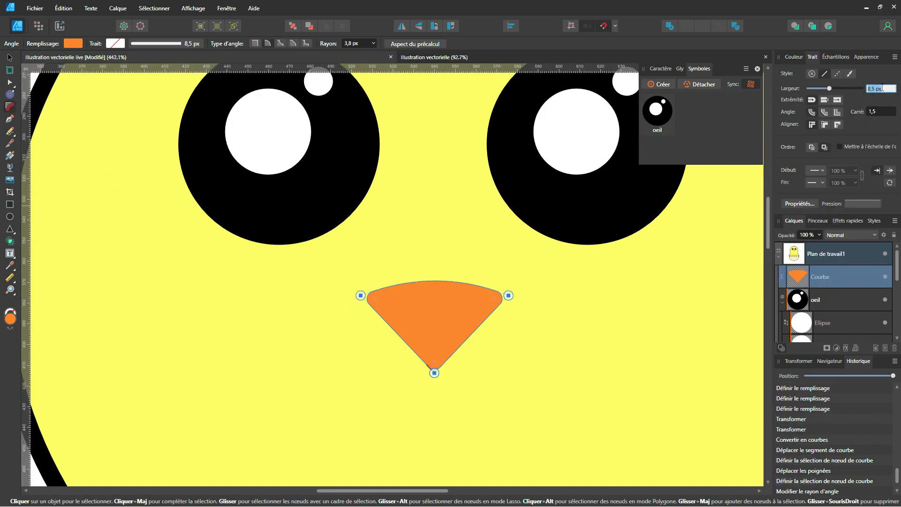
pyautogui.press('Return')
pyautogui.hotkey('ctrl', 'd')
pyautogui.scroll(-4, 434, 319)
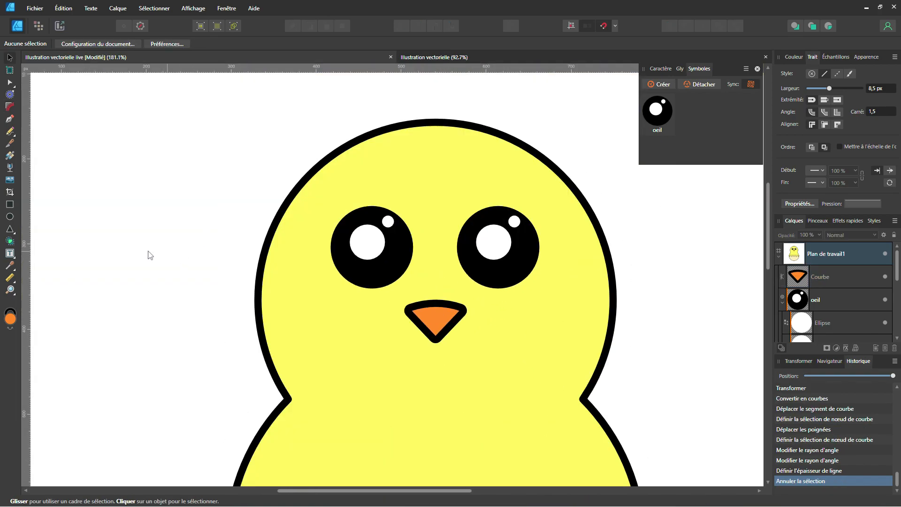
# Add an upside-down teardrop on top of the head, tilted to the left, and fill it with red (RGB 255, 63, 44)
pyautogui.click(13, 235)
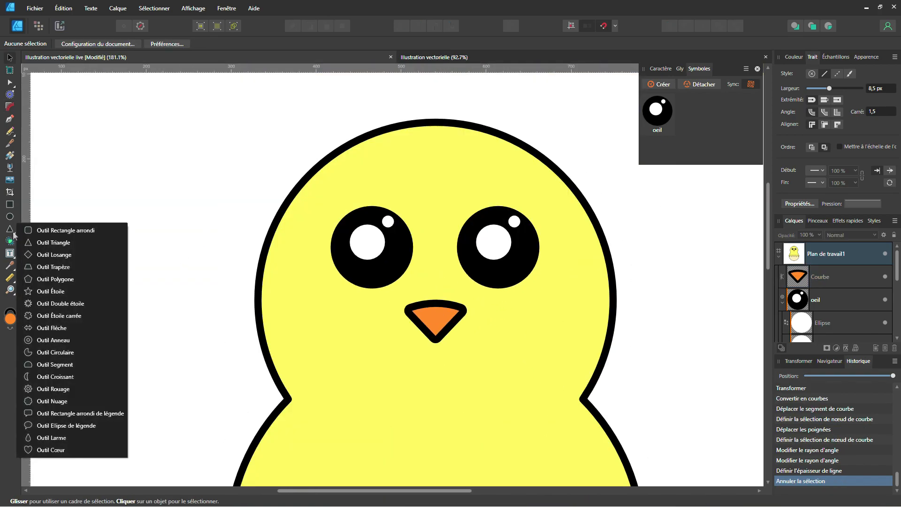
pyautogui.click(47, 438)
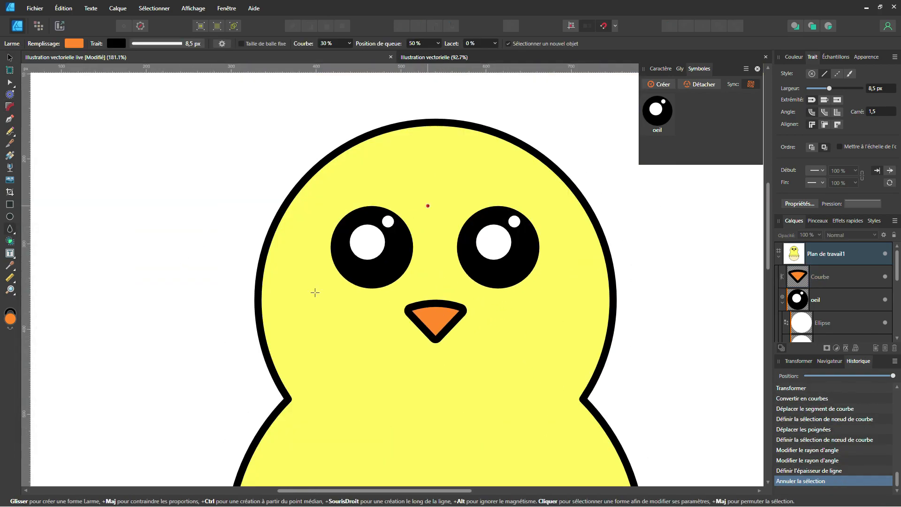
pyautogui.moveTo(376, 118); pyautogui.dragTo(413, 116)
pyautogui.moveTo(460, 116); pyautogui.dragTo(443, 164)
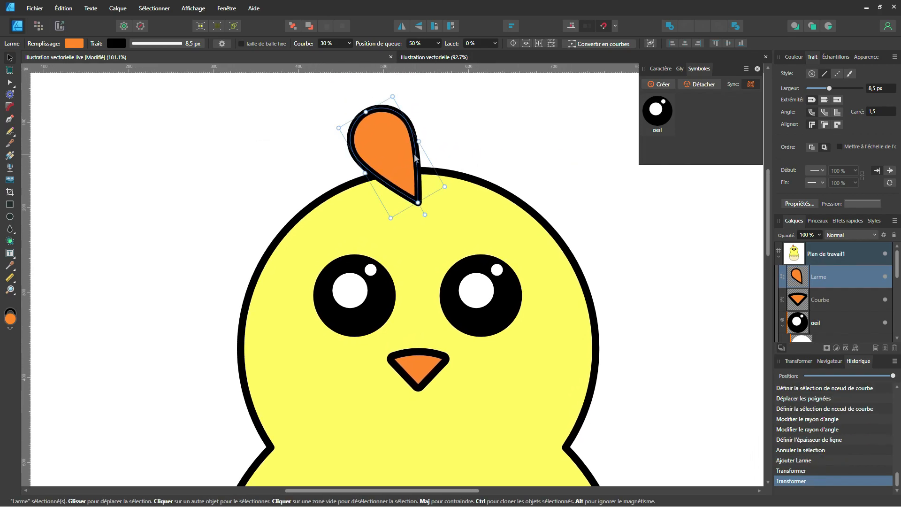
pyautogui.click(795, 58)
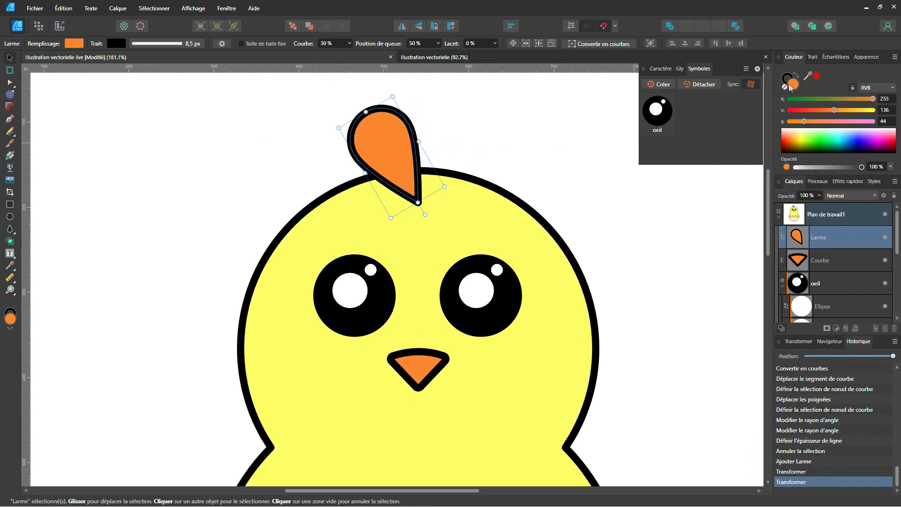
pyautogui.moveTo(814, 109); pyautogui.dragTo(809, 110)
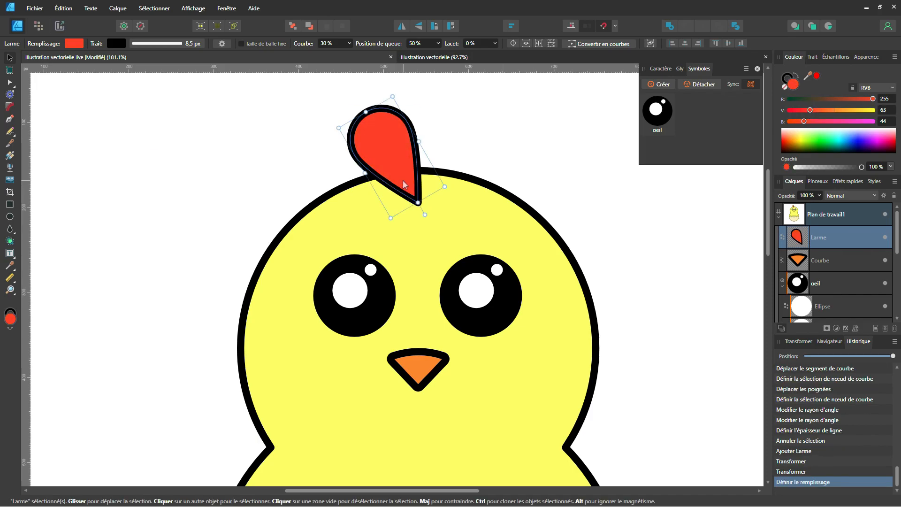
# Duplicate the red teardrop twice, fanning the slightly smaller copies to the right from the shared lower tip to form a three-lobed crest
pyautogui.hotkey('ctrl', 'j')
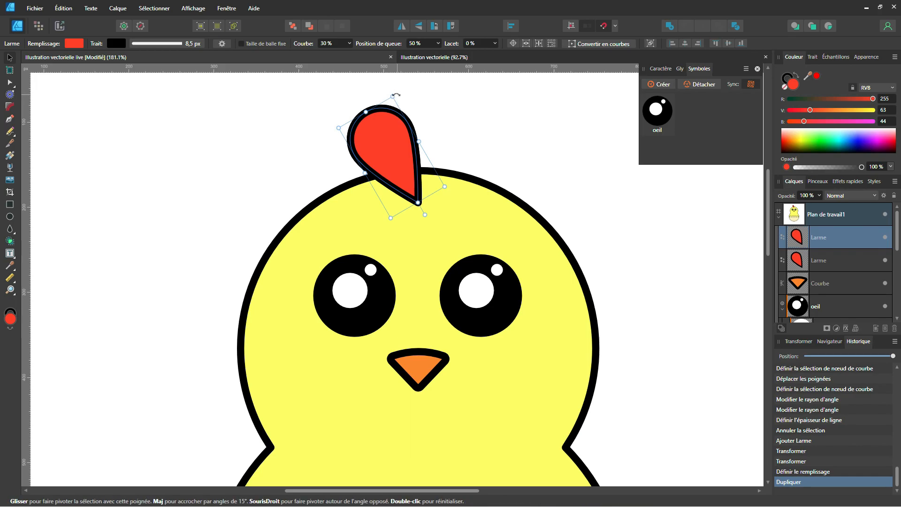
pyautogui.moveTo(402, 95); pyautogui.dragTo(418, 103)
pyautogui.moveTo(379, 145); pyautogui.dragTo(397, 137)
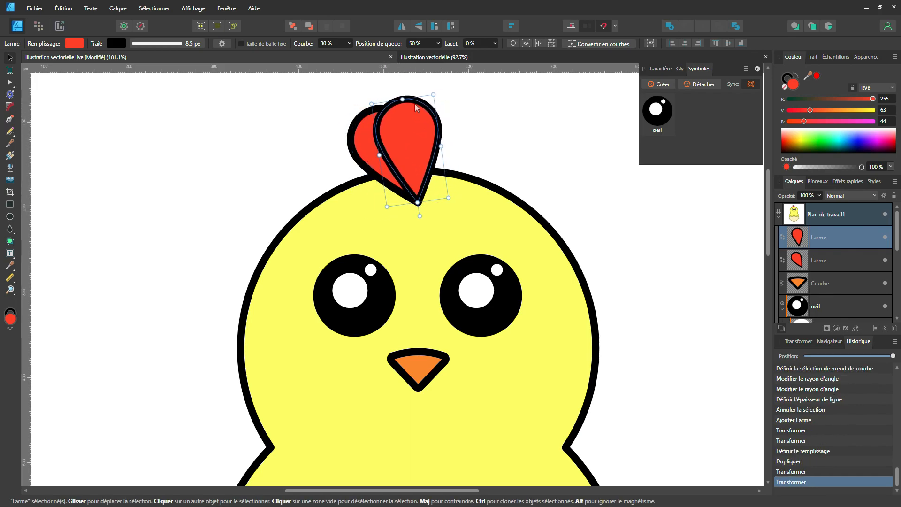
pyautogui.moveTo(434, 94); pyautogui.dragTo(426, 112)
pyautogui.moveTo(405, 144); pyautogui.dragTo(447, 146)
pyautogui.moveTo(476, 110); pyautogui.dragTo(505, 137)
pyautogui.moveTo(456, 150); pyautogui.dragTo(450, 158)
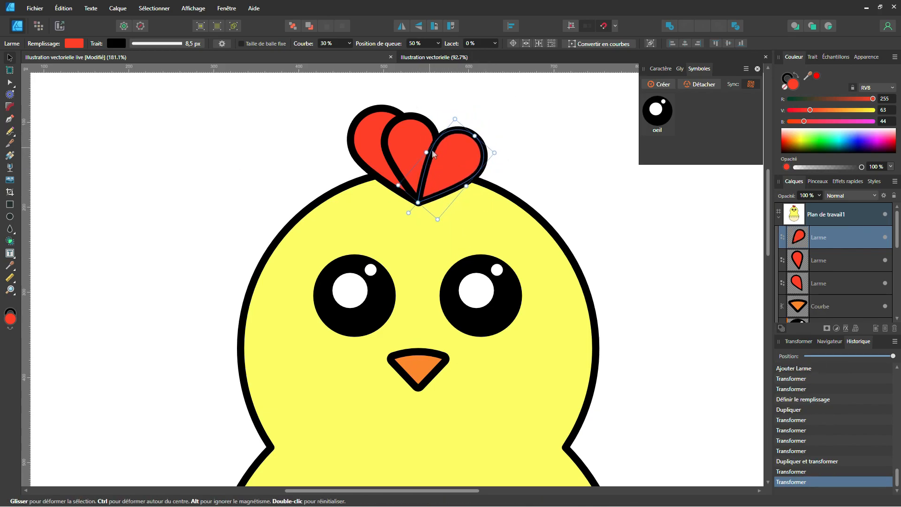
# Merge the three red teardrops into a single crest shape with the Add operation
pyautogui.keyDown('shift'); pyautogui.click(407, 143); pyautogui.keyUp('shift')
pyautogui.keyDown('shift'); pyautogui.click(378, 137); pyautogui.keyUp('shift')
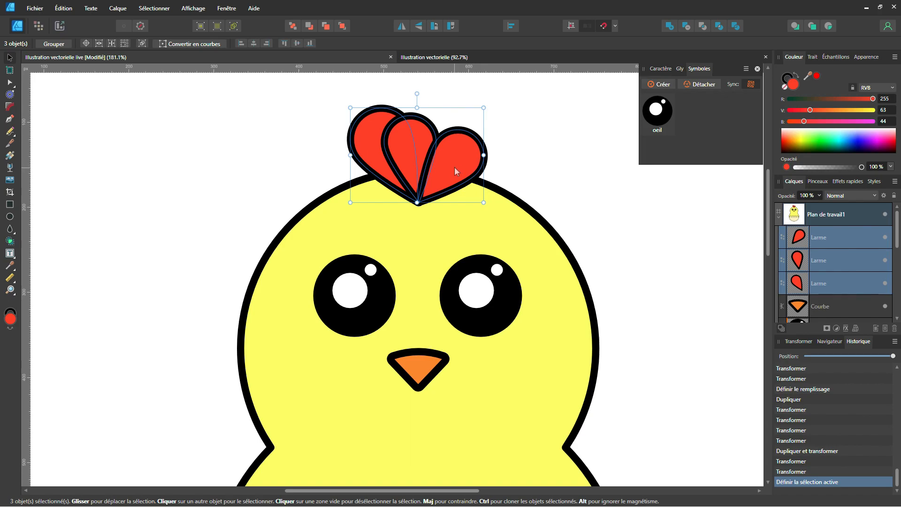
pyautogui.click(669, 27)
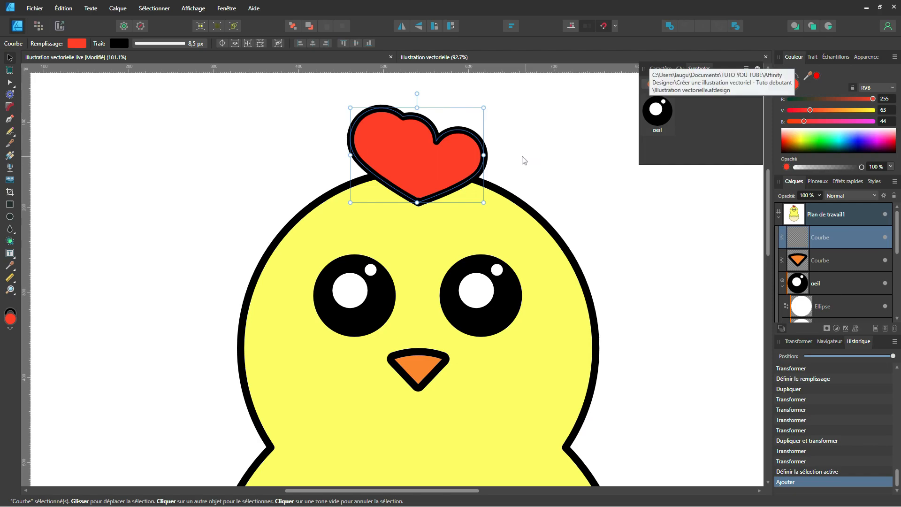
pyautogui.scroll(-3, 482, 189)
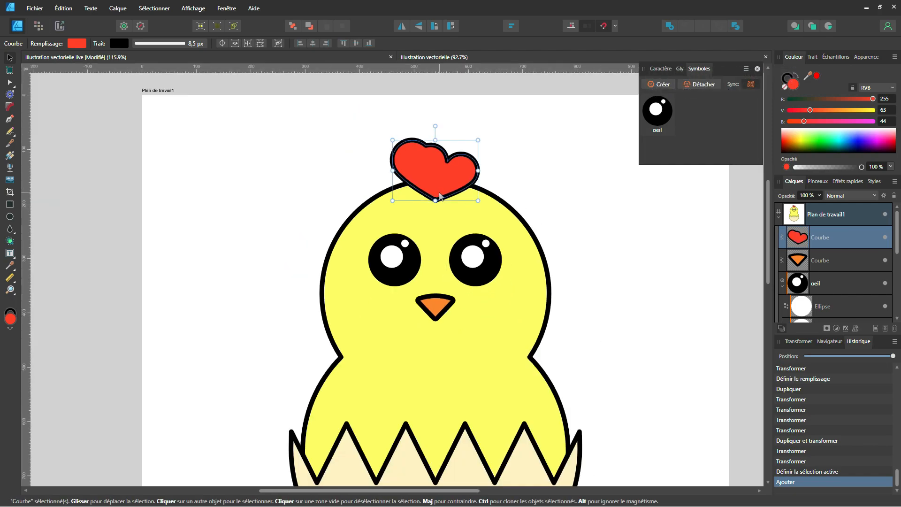
# Duplicate the head ellipse from the 01 - Corps compound, place the copy above all other layers, and remove its fill
pyautogui.scroll(-3, 445, 212)
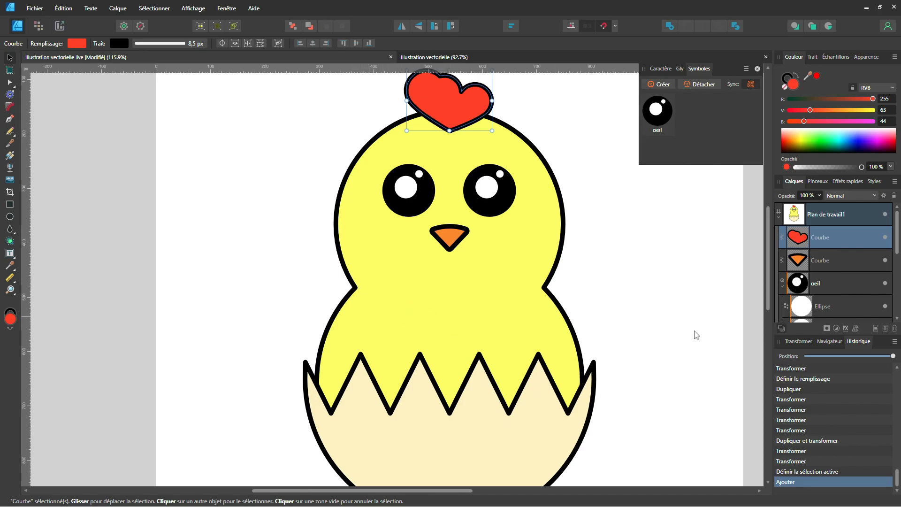
pyautogui.scroll(-3, 836, 278)
pyautogui.click(829, 286)
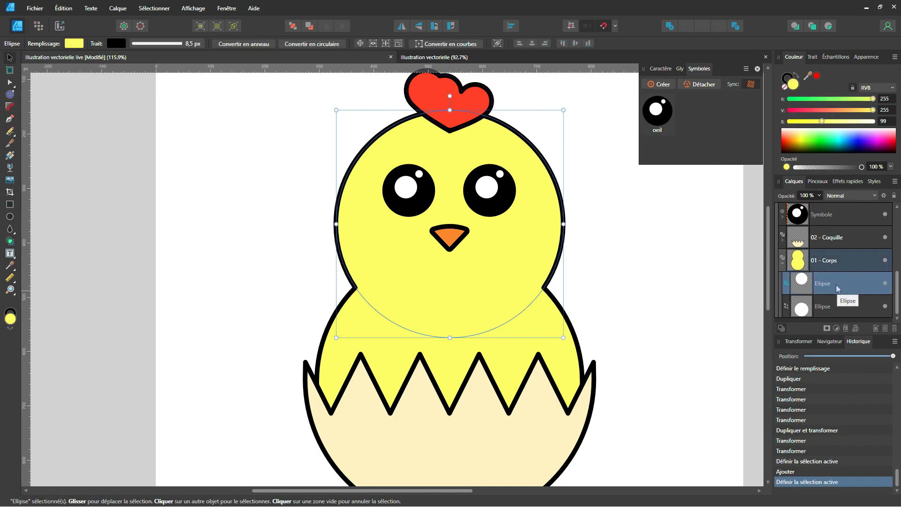
pyautogui.hotkey('ctrl', 'j')
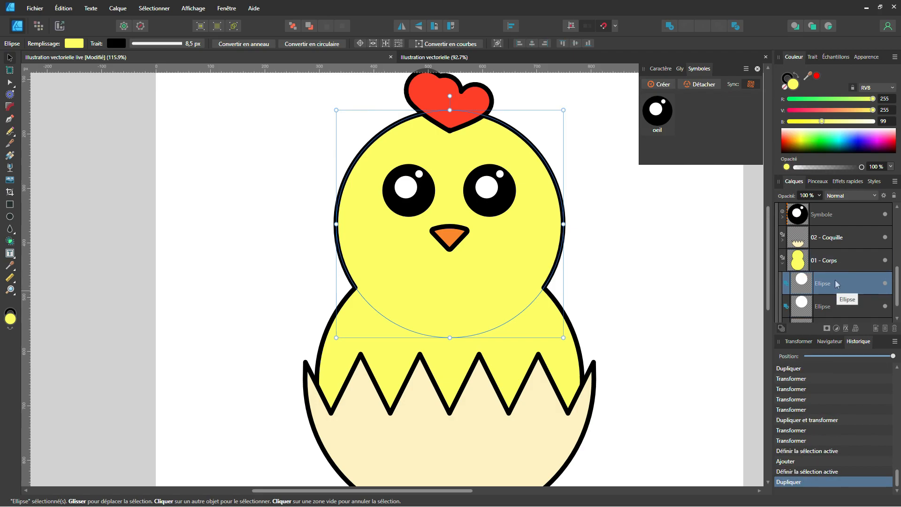
pyautogui.moveTo(829, 289); pyautogui.dragTo(833, 232)
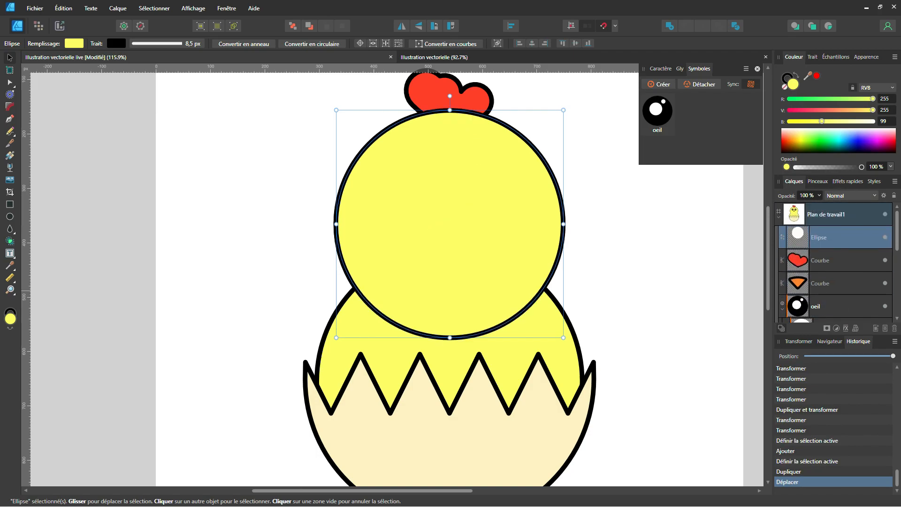
pyautogui.click(784, 87)
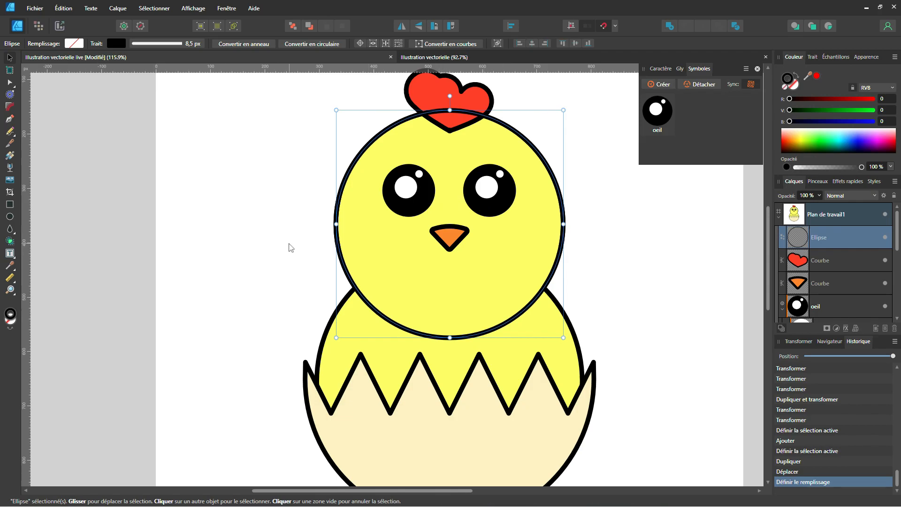
# Convert the unfilled circle to curves and insert two nodes on its lower-left arc, the first where the head meets the body
pyautogui.press('a')
pyautogui.click(453, 44)
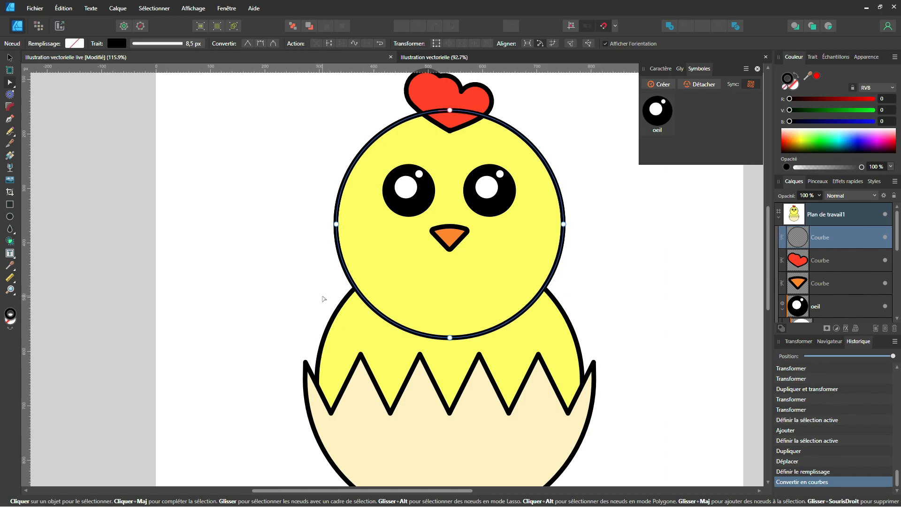
pyautogui.click(356, 288)
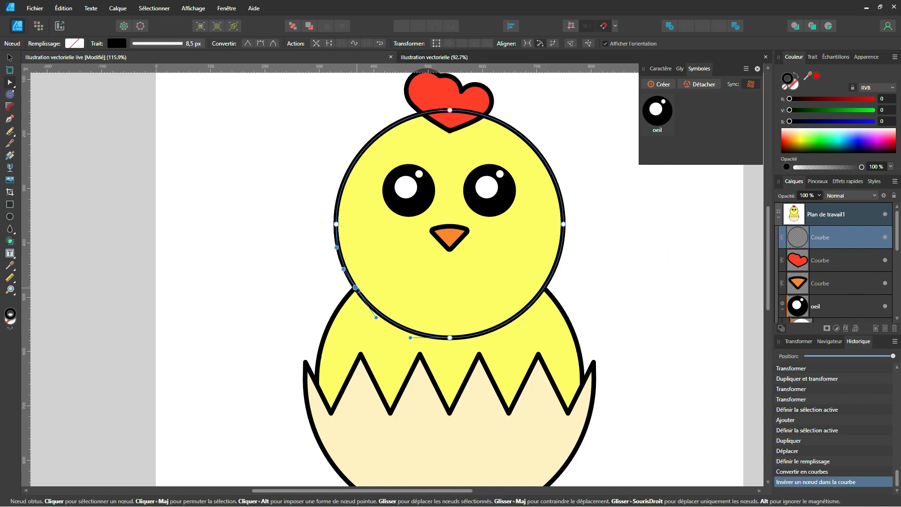
pyautogui.click(387, 320)
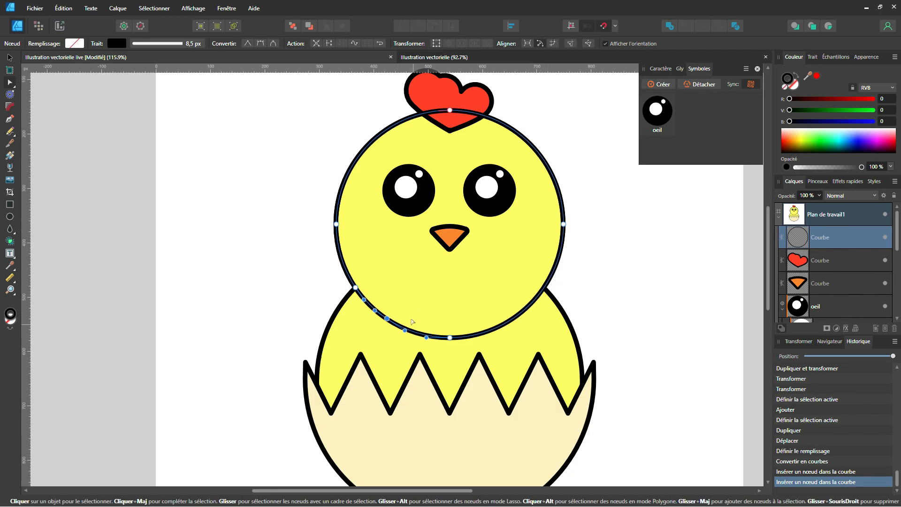
# Delete the circle's other segments, keeping only the short arc between the two inserted nodes, and deselect it
pyautogui.keyDown('ctrl'); pyautogui.keyDown('alt'); pyautogui.click(419, 334); pyautogui.keyUp('alt'); pyautogui.keyUp('ctrl')
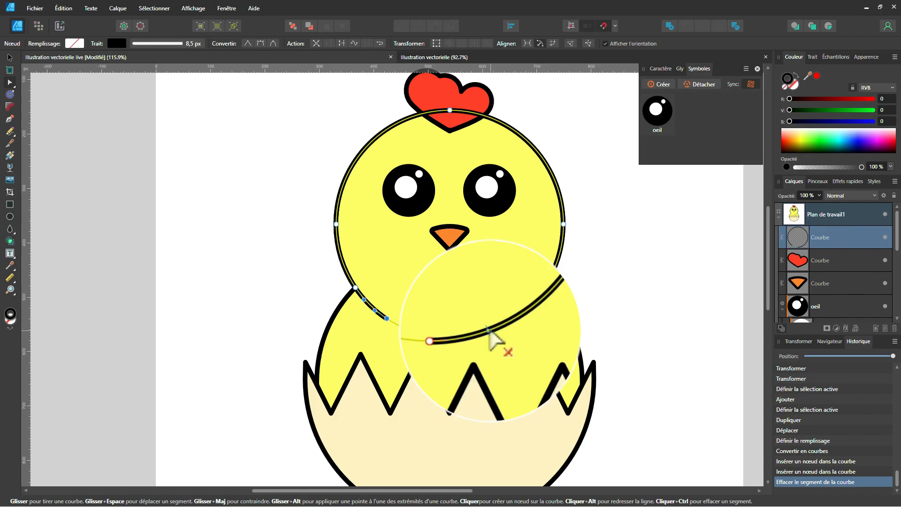
pyautogui.keyDown('ctrl'); pyautogui.click(488, 332); pyautogui.keyUp('ctrl')
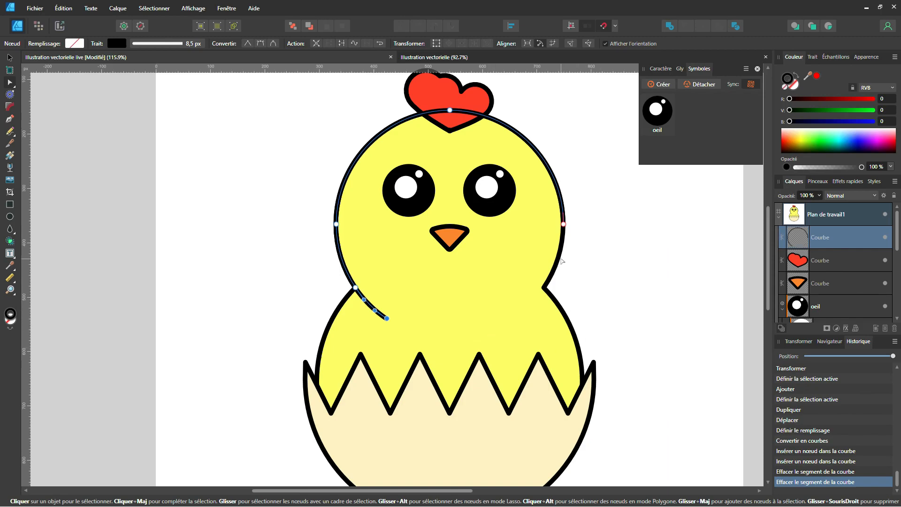
pyautogui.keyDown('ctrl'); pyautogui.click(553, 176); pyautogui.keyUp('ctrl')
pyautogui.keyDown('ctrl'); pyautogui.click(350, 183); pyautogui.keyUp('ctrl')
pyautogui.keyDown('ctrl'); pyautogui.click(342, 257); pyautogui.keyUp('ctrl')
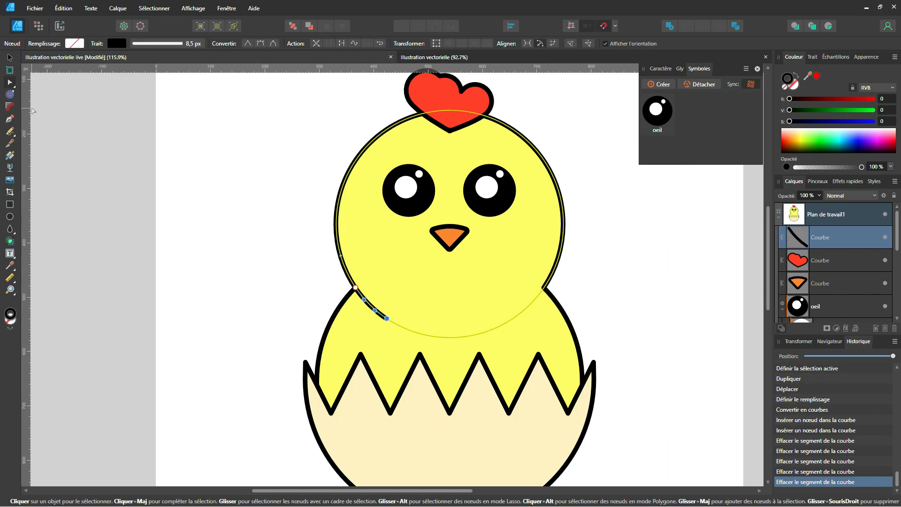
pyautogui.click(10, 57)
pyautogui.click(102, 206)
# Taper the short neck line towards its inner end by lowering the start of its stroke pressure profile to about half, and deselect it
pyautogui.click(365, 302)
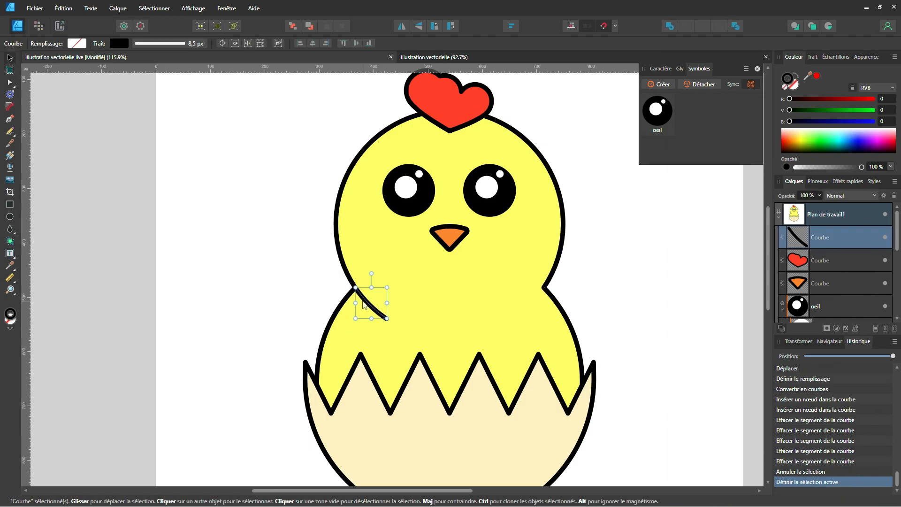
pyautogui.scroll(2, 384, 303)
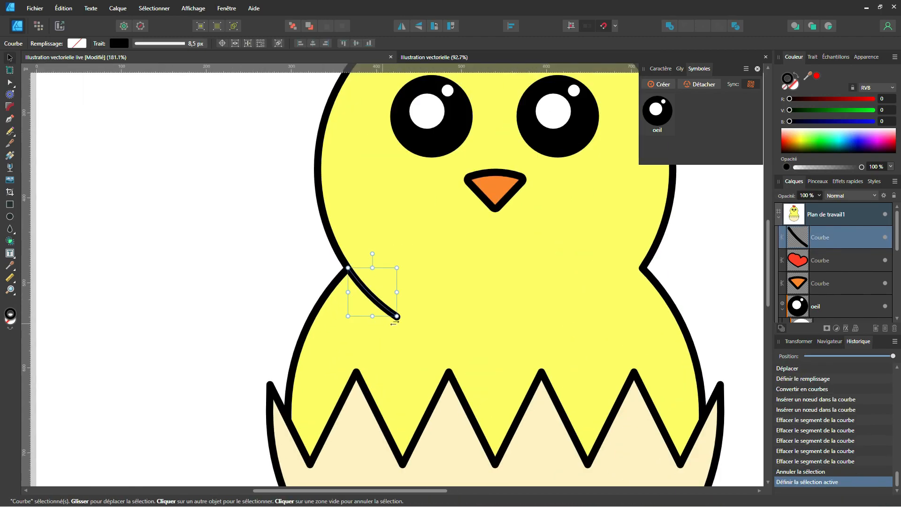
pyautogui.click(813, 57)
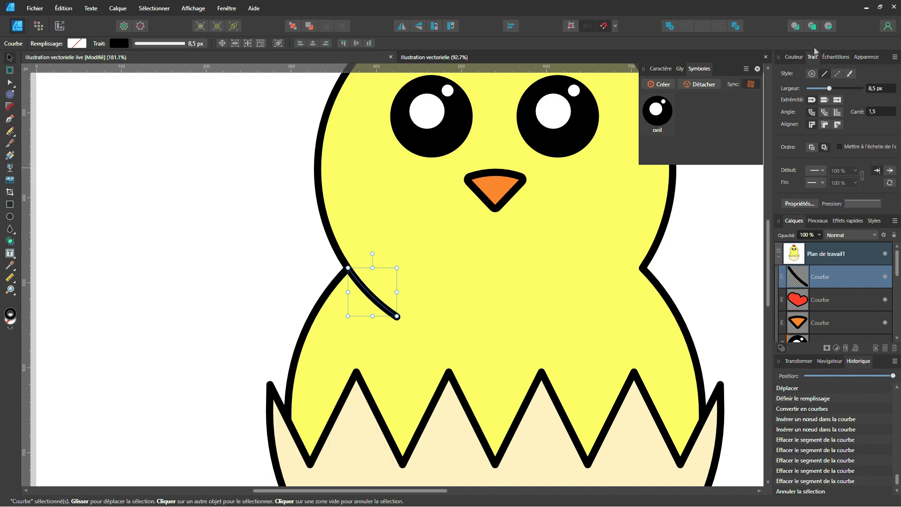
pyautogui.click(856, 204)
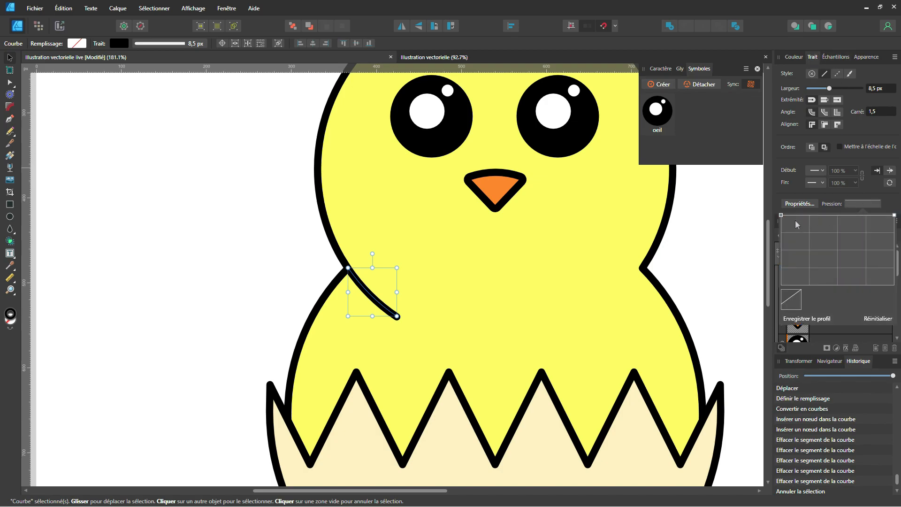
pyautogui.click(780, 215)
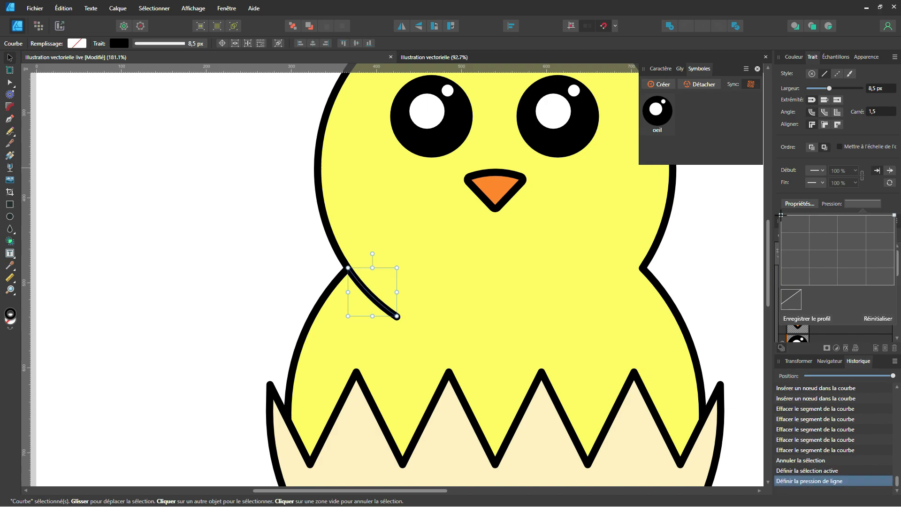
pyautogui.click(781, 215)
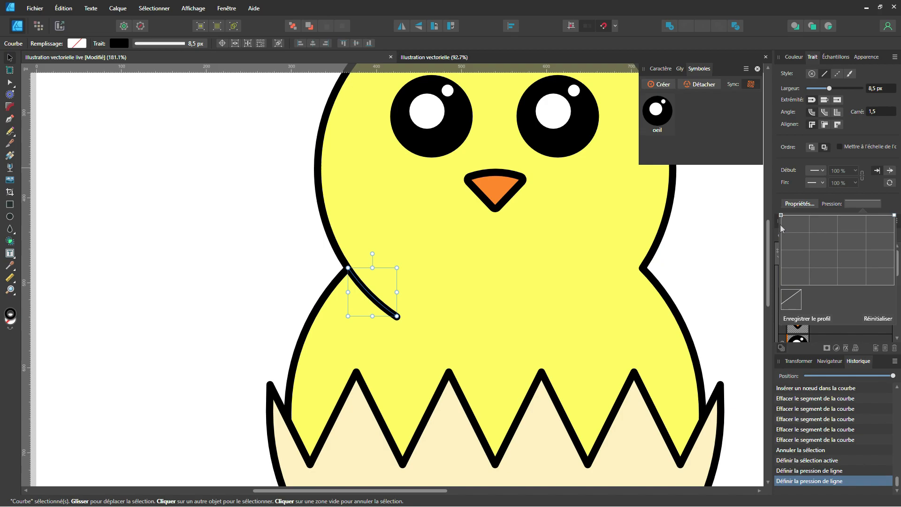
pyautogui.moveTo(781, 215); pyautogui.dragTo(781, 254)
pyautogui.click(297, 273)
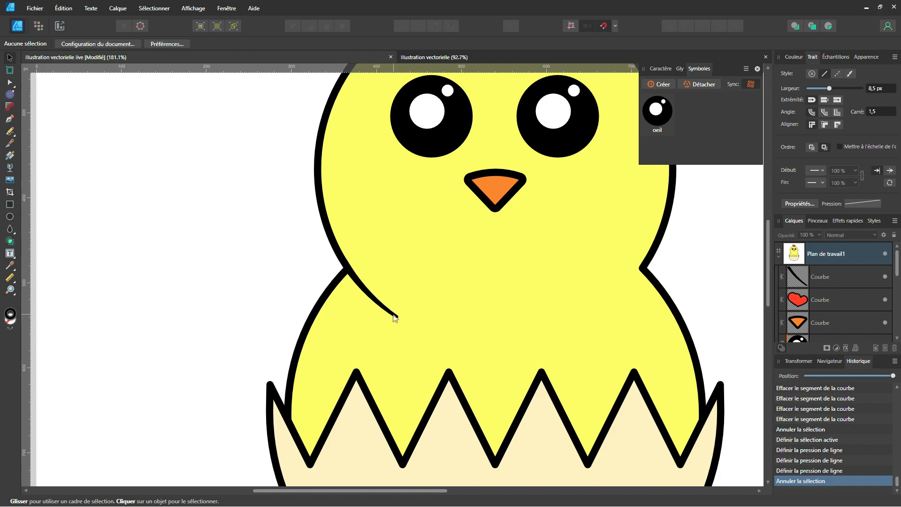
# Duplicate the tapered neck line, flip the copy horizontally, and place it at the opposite side of the neck
pyautogui.scroll(-3, 432, 296)
pyautogui.scroll(2, 417, 299)
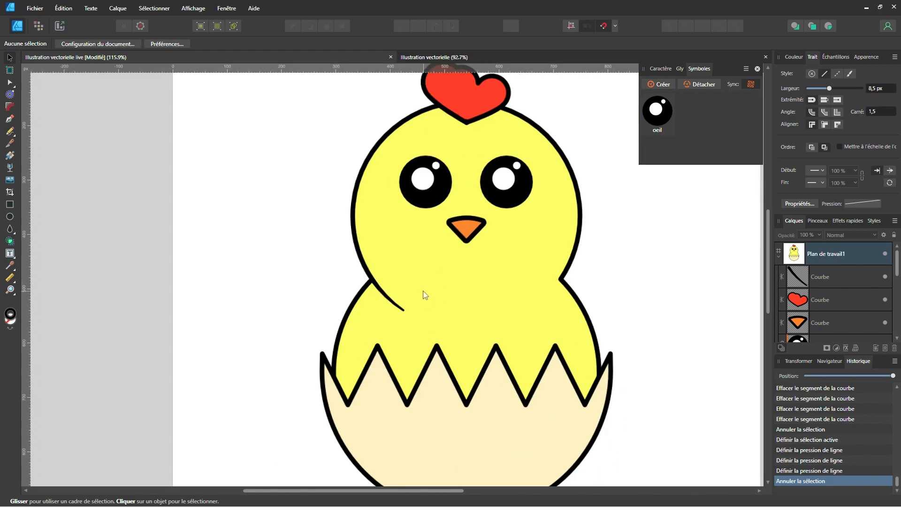
pyautogui.click(364, 302)
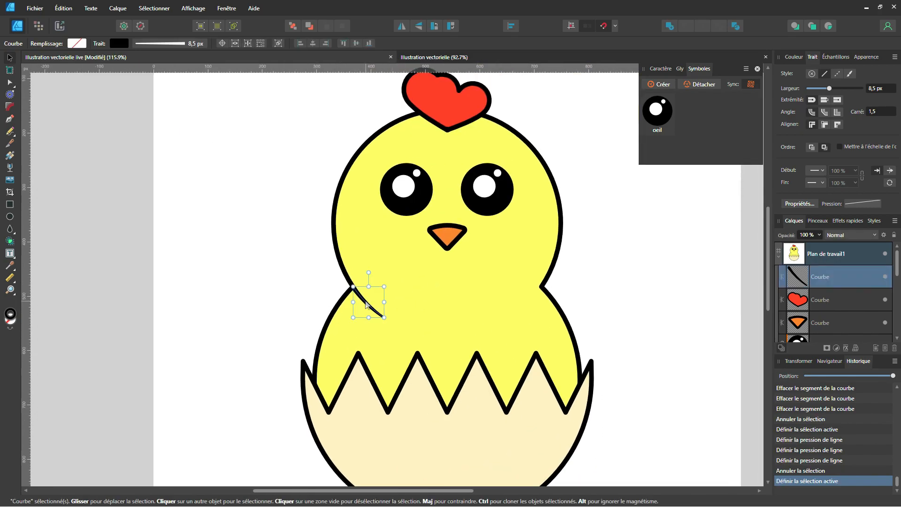
pyautogui.hotkey('ctrl', 'j')
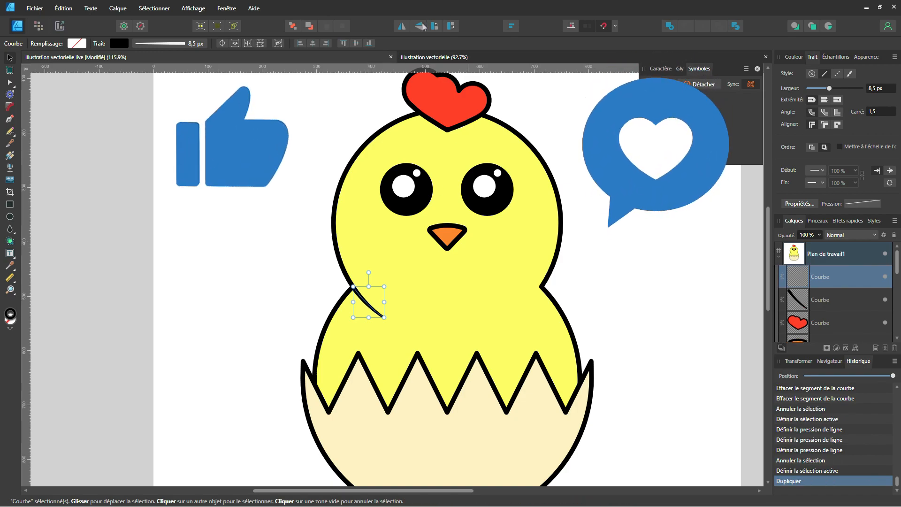
pyautogui.click(403, 27)
pyautogui.moveTo(371, 303); pyautogui.dragTo(534, 310)
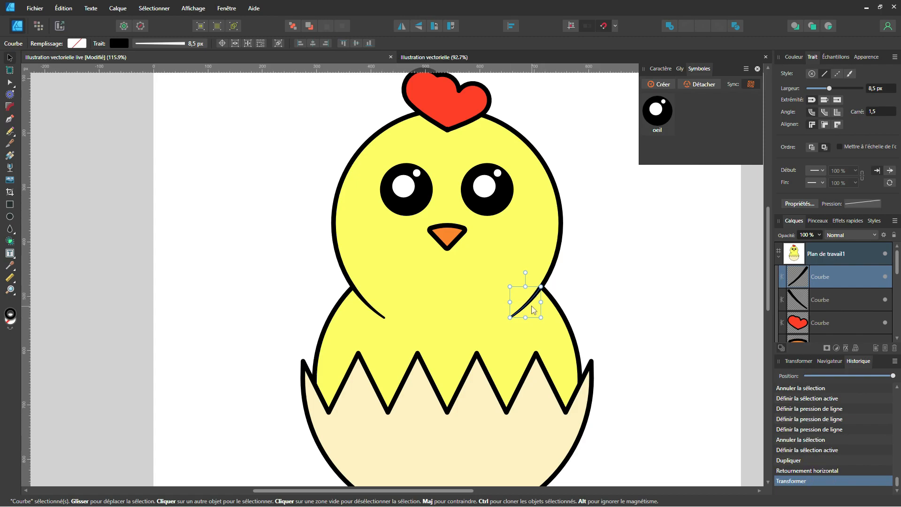
pyautogui.click(593, 268)
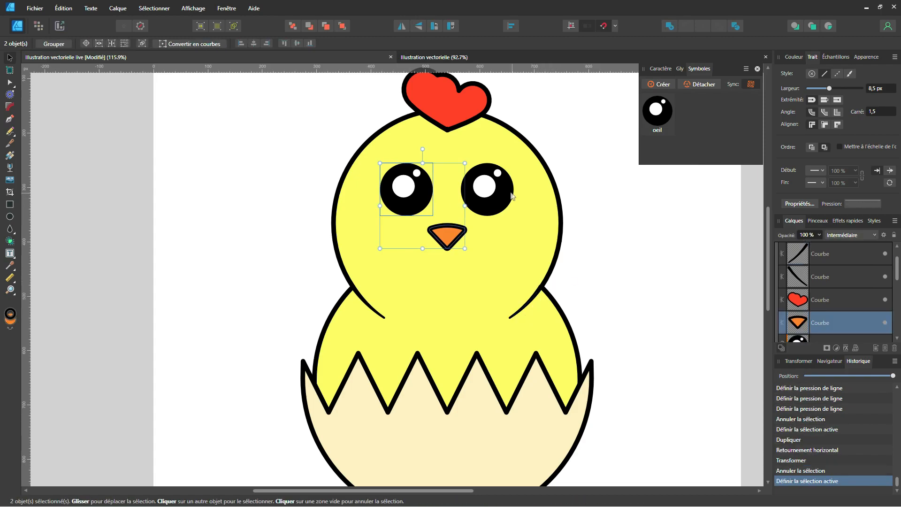
# Move both eyes and the beak lower on the face, and spread the eyes slightly farther apart
pyautogui.keyDown('shift'); pyautogui.click(503, 197); pyautogui.keyUp('shift')
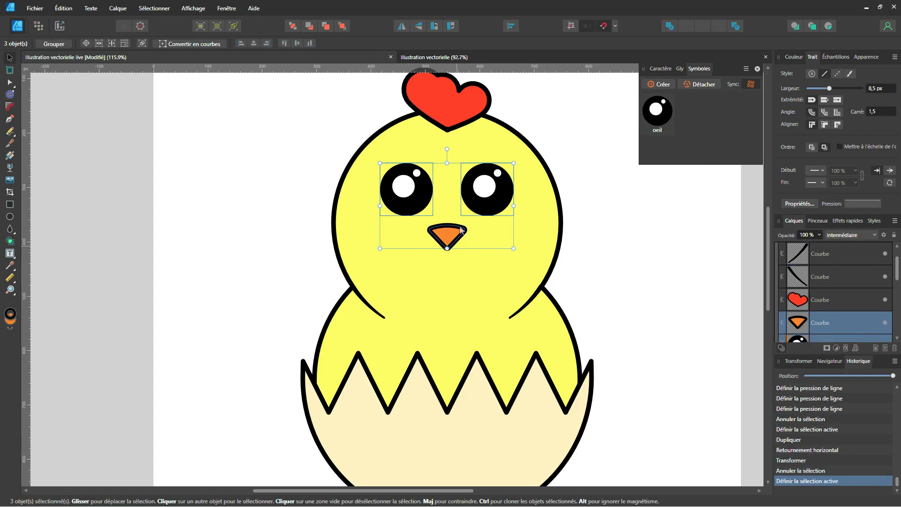
pyautogui.moveTo(488, 201); pyautogui.dragTo(496, 228)
pyautogui.click(584, 232)
pyautogui.click(495, 227)
pyautogui.keyDown('shift'); pyautogui.click(401, 226); pyautogui.keyUp('shift')
pyautogui.click(613, 253)
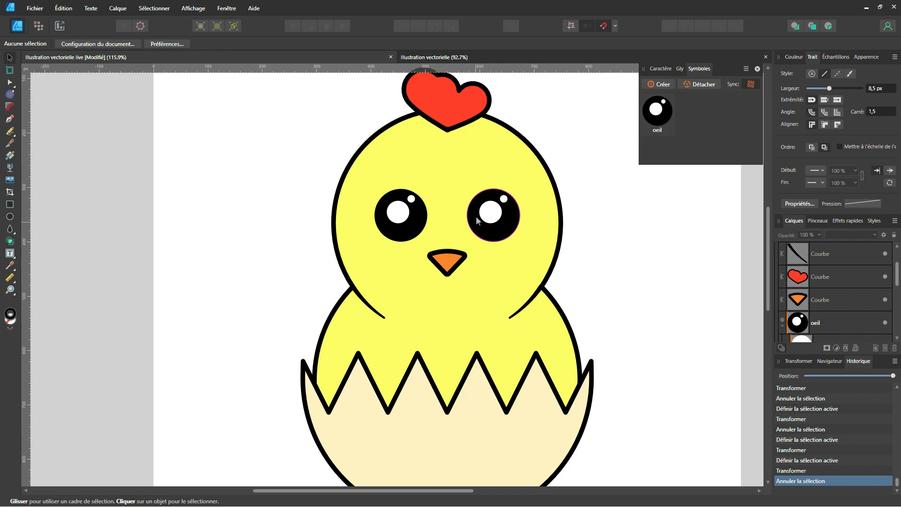
# Draw a flat ellipse as wide as the eggshell beneath its base and reset the ellipse's stroke pressure profile
pyautogui.scroll(-3, 469, 221)
pyautogui.moveTo(466, 223); pyautogui.dragTo(432, 251)
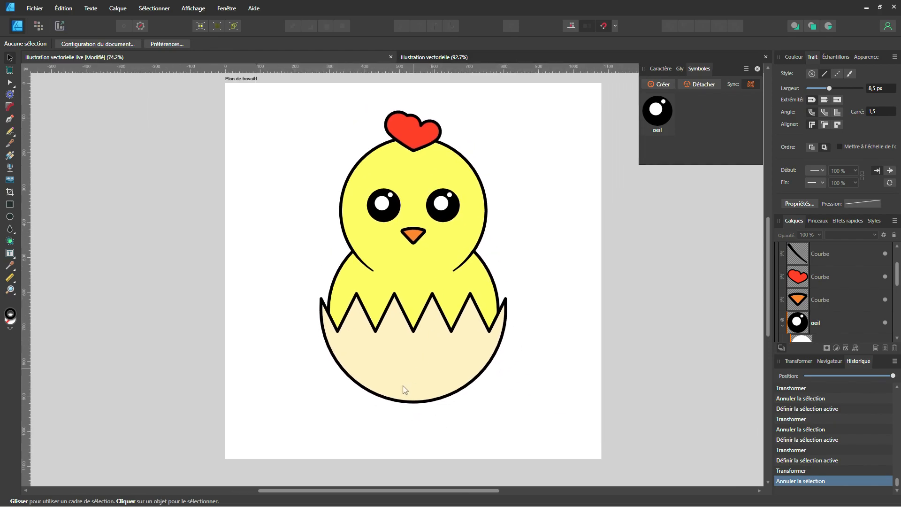
pyautogui.click(10, 217)
pyautogui.moveTo(413, 402); pyautogui.dragTo(506, 395)
pyautogui.click(794, 57)
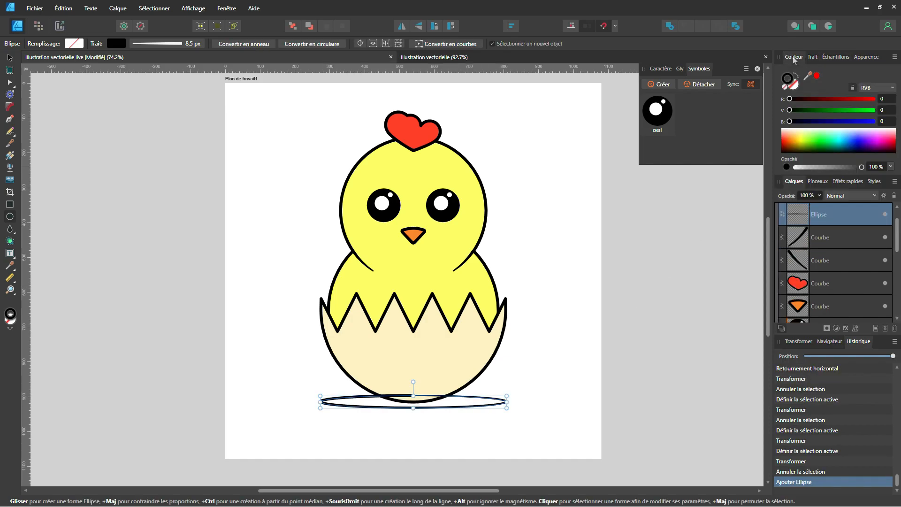
pyautogui.click(813, 57)
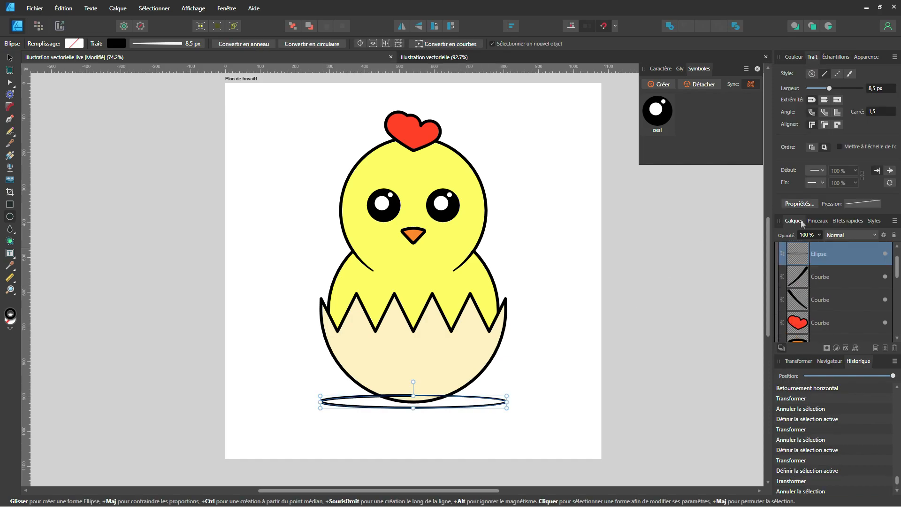
pyautogui.click(850, 204)
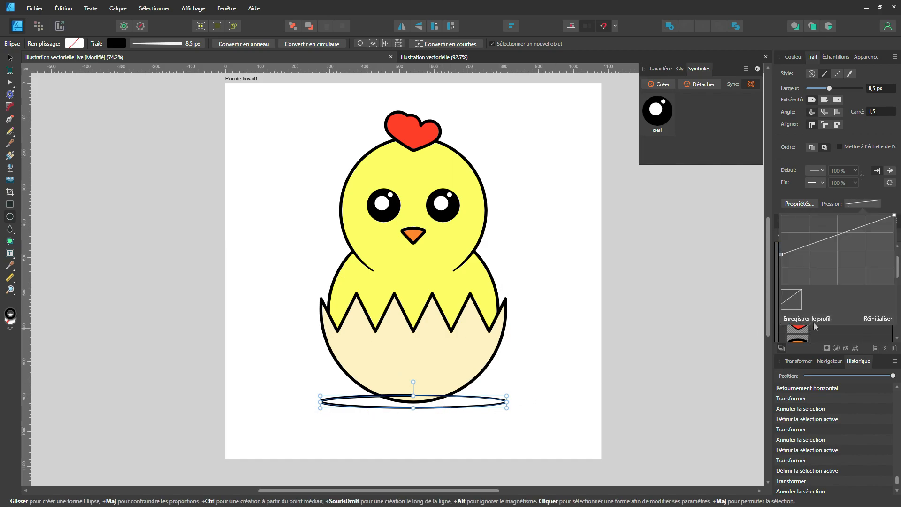
pyautogui.click(878, 319)
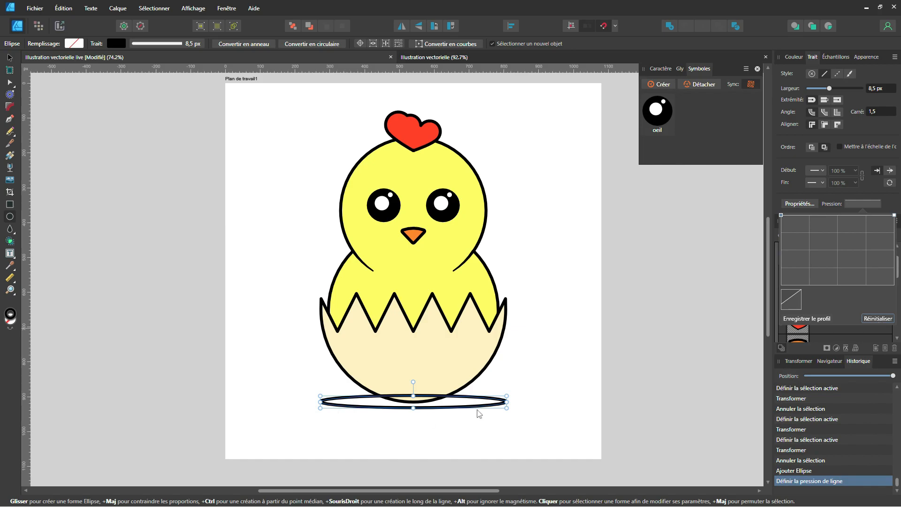
# Turn the ellipse into a ground shadow with black fill at 49% opacity and no outline, placed behind all other layers
pyautogui.click(794, 57)
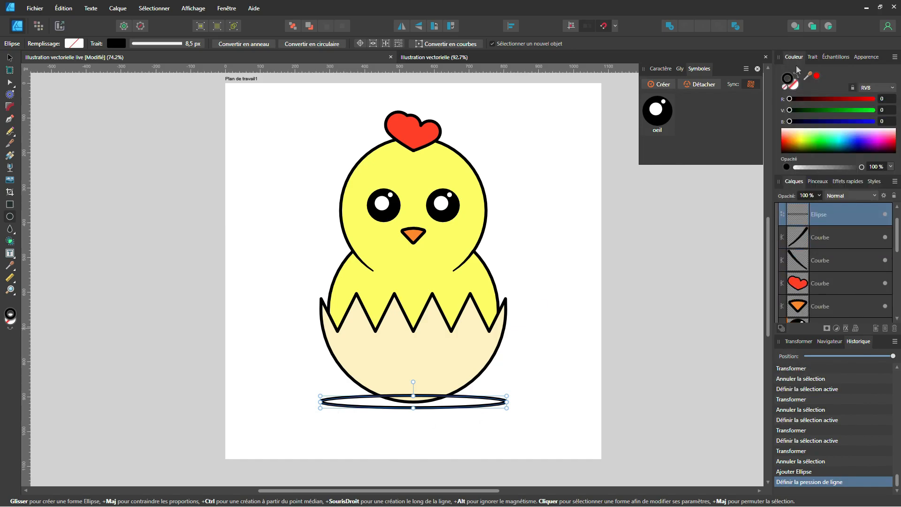
pyautogui.click(797, 75)
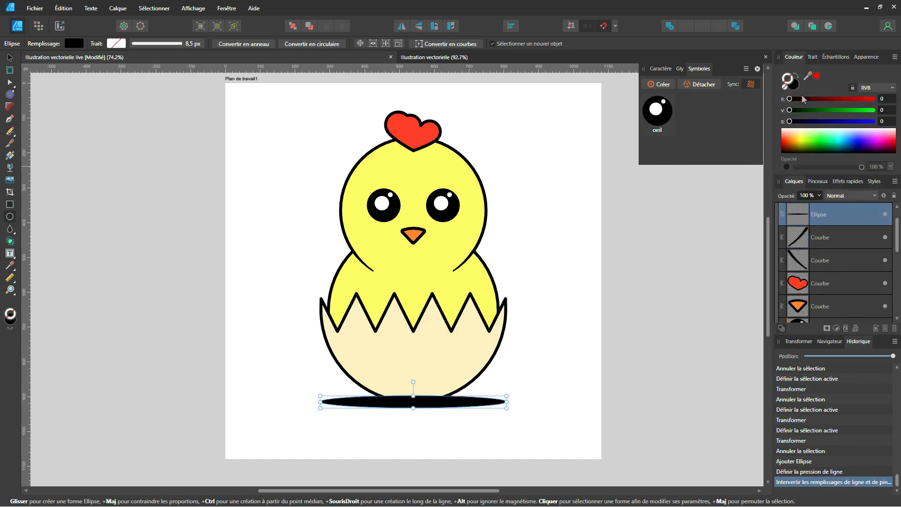
pyautogui.click(794, 85)
pyautogui.moveTo(862, 168); pyautogui.dragTo(828, 168)
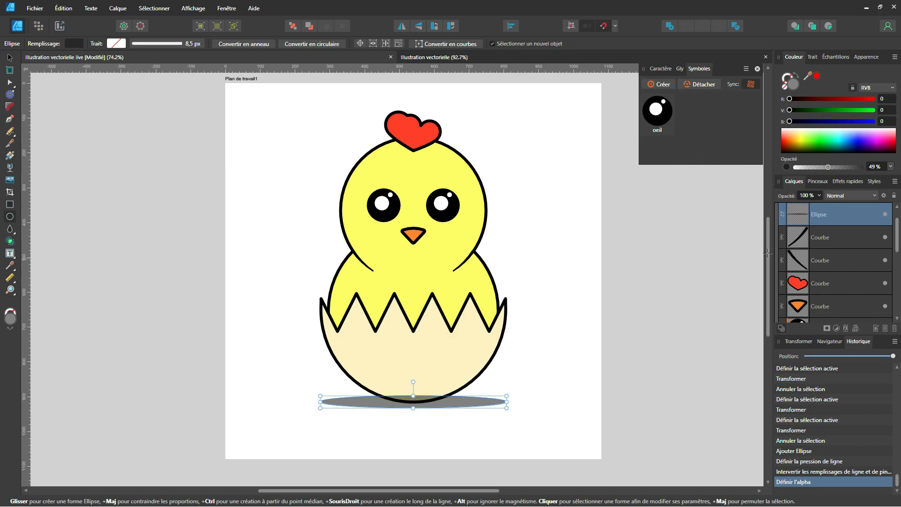
pyautogui.click(292, 26)
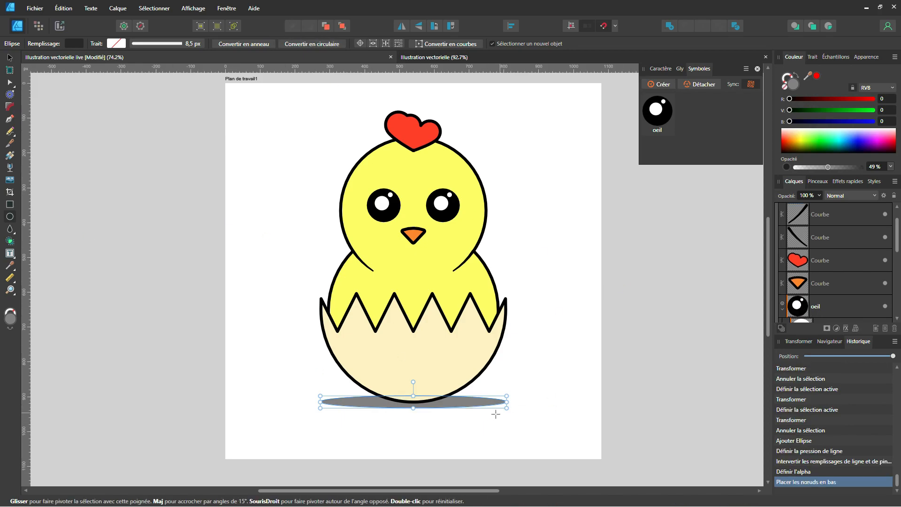
# Duplicate the 02 - Coquille compound and rename the copy "04 - ombre coquille"
pyautogui.click(460, 373)
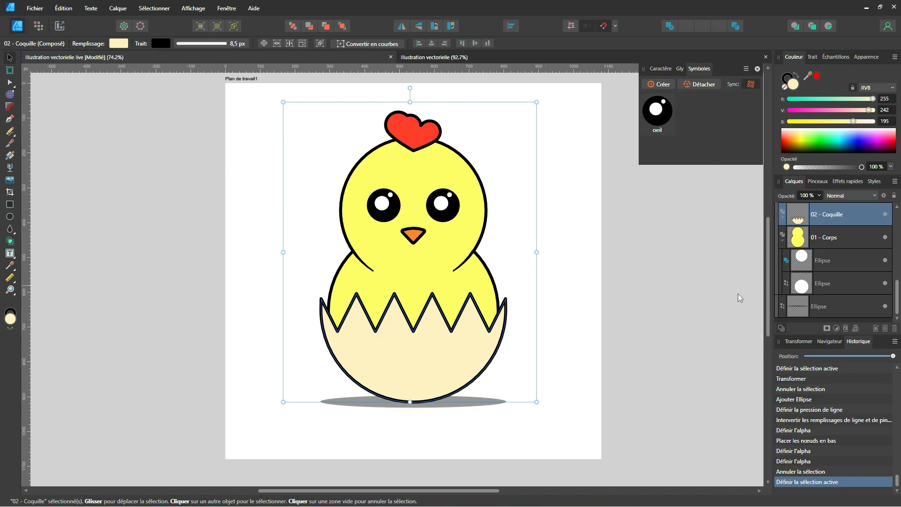
pyautogui.click(782, 243)
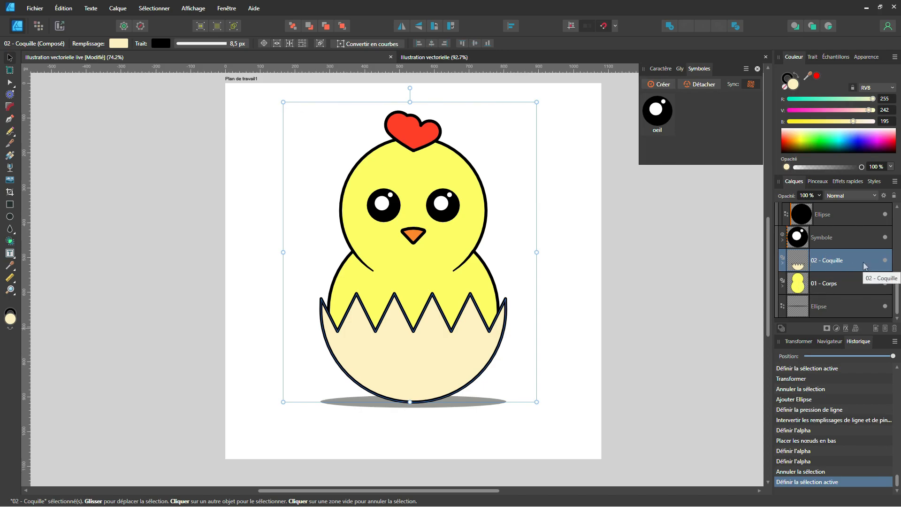
pyautogui.hotkey('ctrl', 'j')
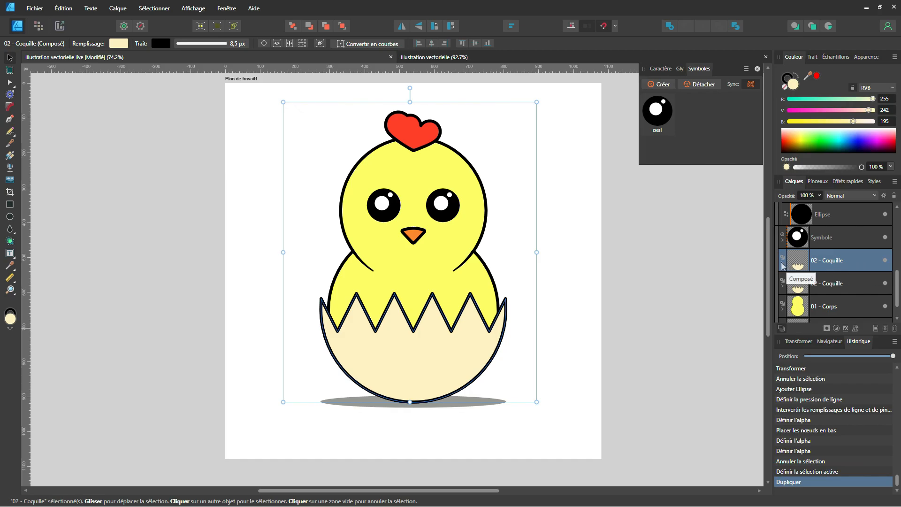
pyautogui.click(782, 266)
pyautogui.doubleClick(839, 262)
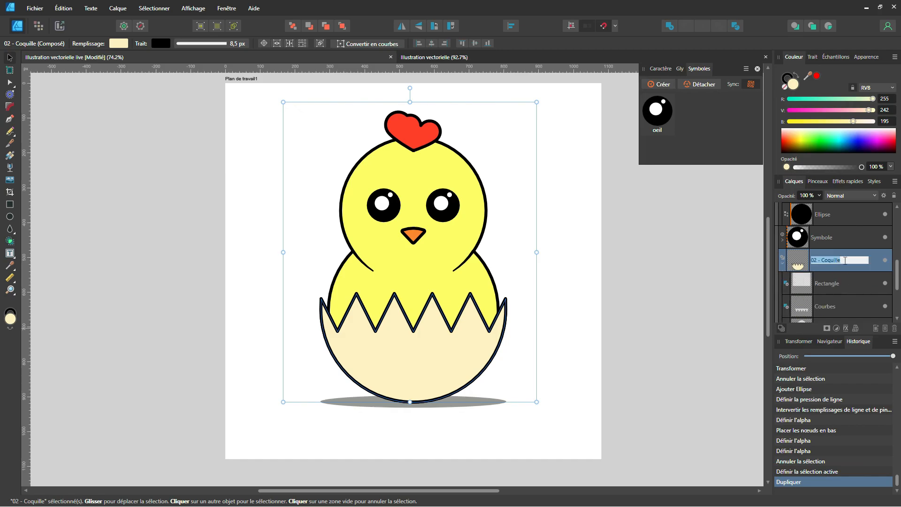
pyautogui.write('04 - ombre')
pyautogui.write('coquille')
pyautogui.press('Return')
pyautogui.scroll(-1, 819, 277)
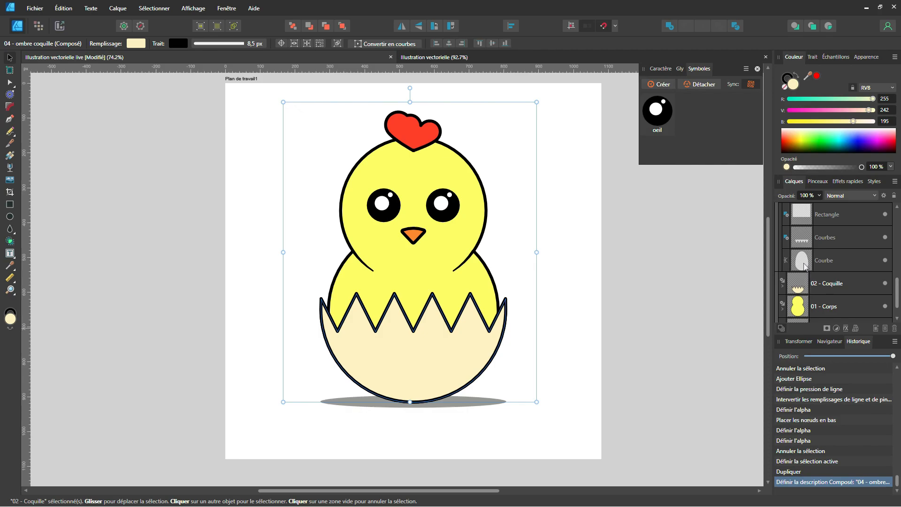
# Duplicate the egg curve inside the 04 - ombre coquille compound and set the copy's operation to Soustraction
pyautogui.click(804, 266)
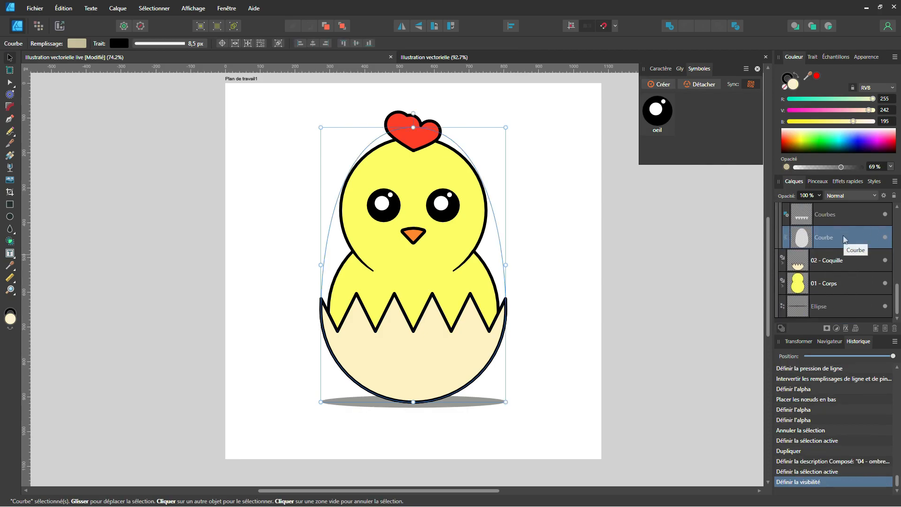
pyautogui.hotkey('ctrl', 'j')
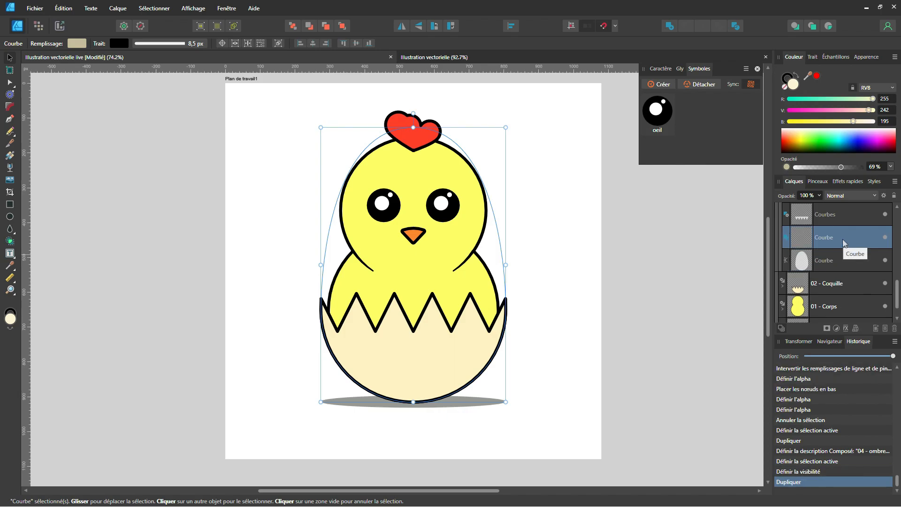
pyautogui.click(787, 238)
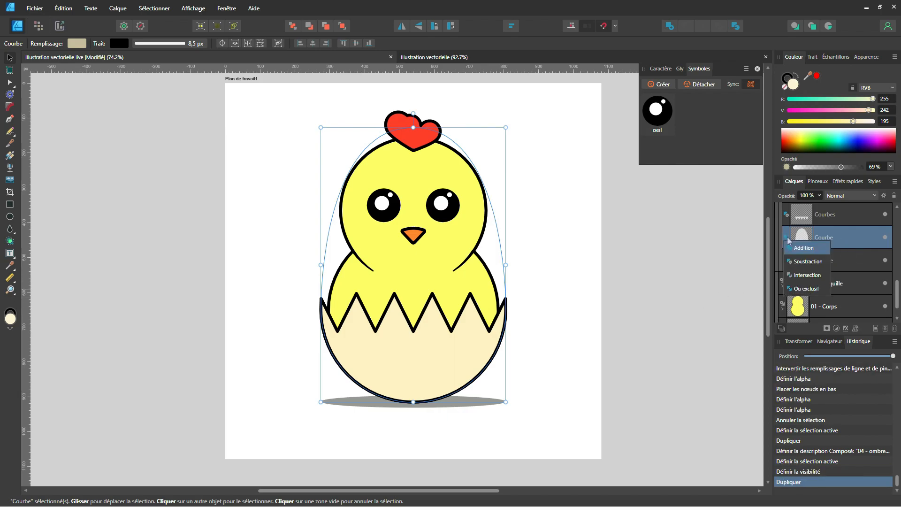
pyautogui.click(795, 248)
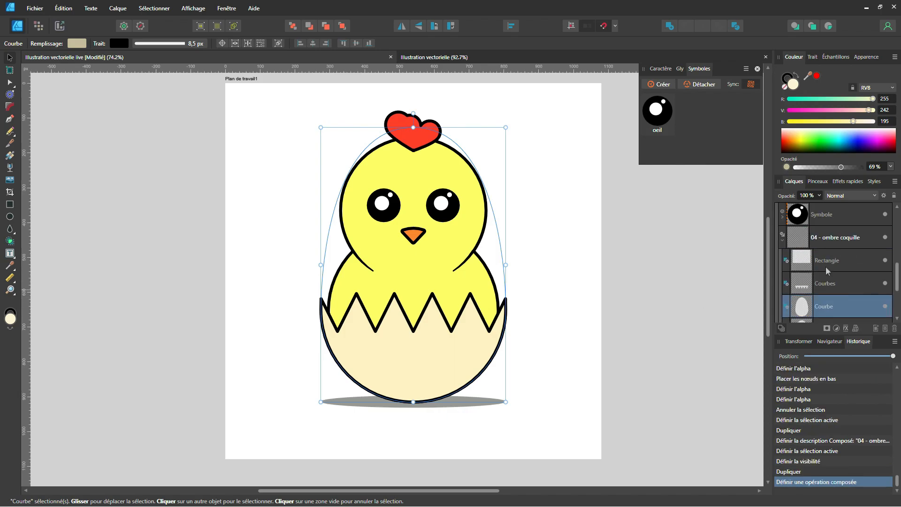
# Place the subtracting egg curve first in the compound and shift it up and left, leaving a crescent along the shell's lower-right edge
pyautogui.moveTo(833, 304); pyautogui.dragTo(827, 250)
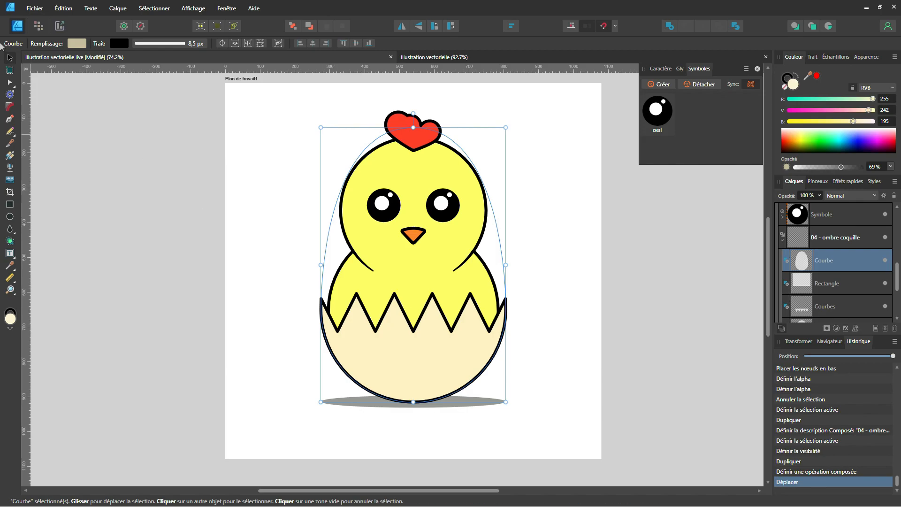
pyautogui.moveTo(432, 343); pyautogui.dragTo(419, 337)
# Give the 04 - ombre coquille crescent a black fill at 15% opacity with no outline, and deselect it
pyautogui.hotkey('shift', 'x')
pyautogui.click(827, 240)
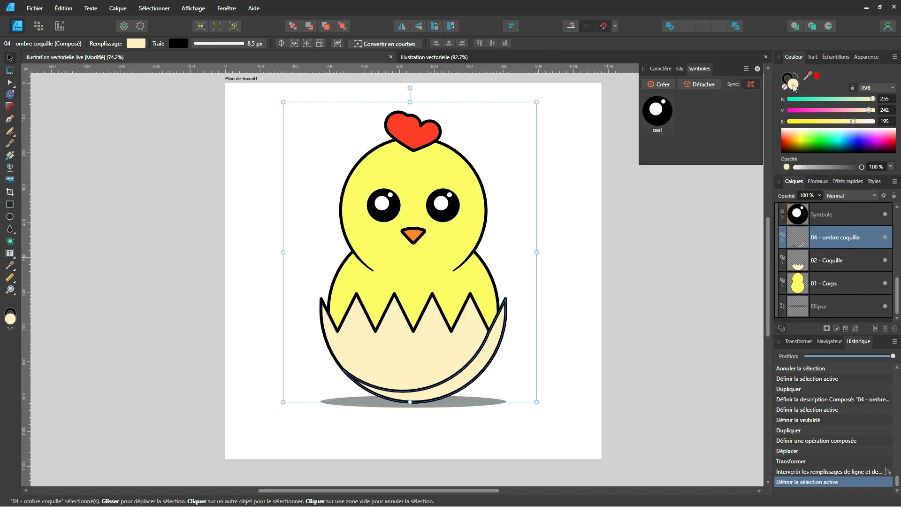
pyautogui.click(796, 79)
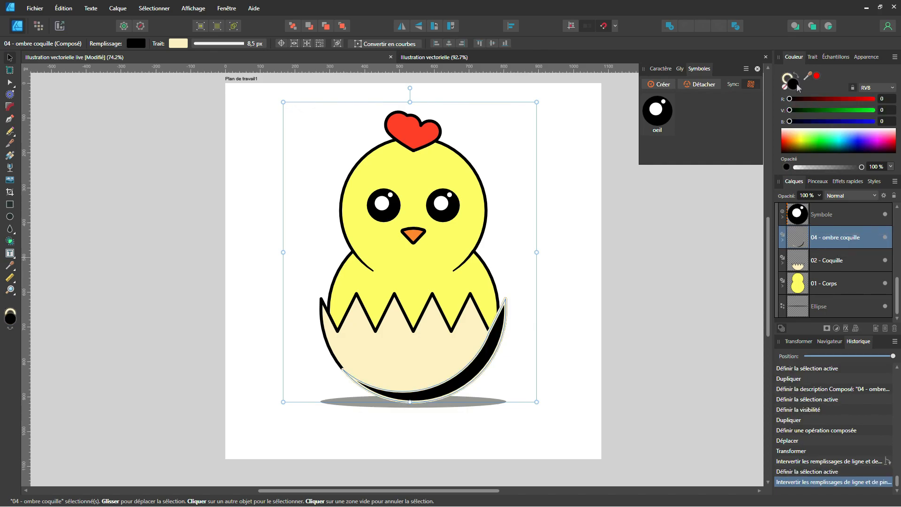
pyautogui.click(785, 77)
pyautogui.click(784, 87)
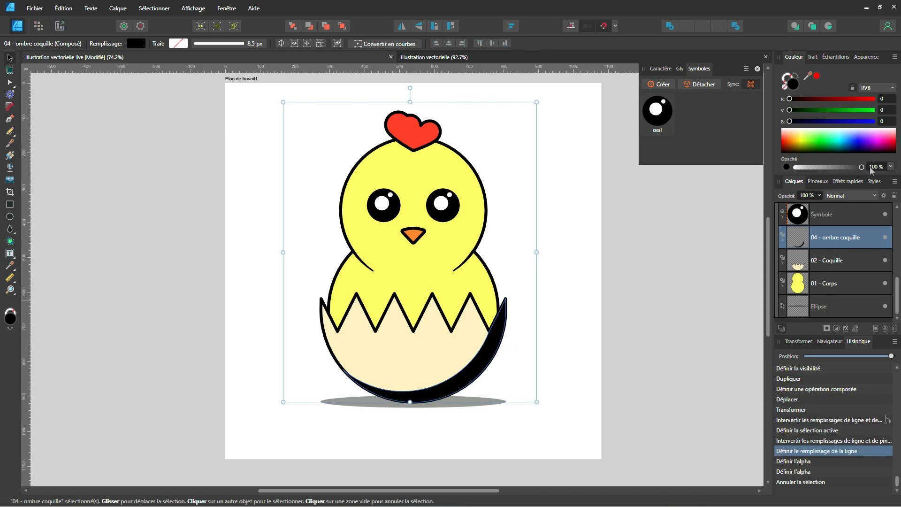
pyautogui.click(873, 167)
pyautogui.write('15')
pyautogui.press('Return')
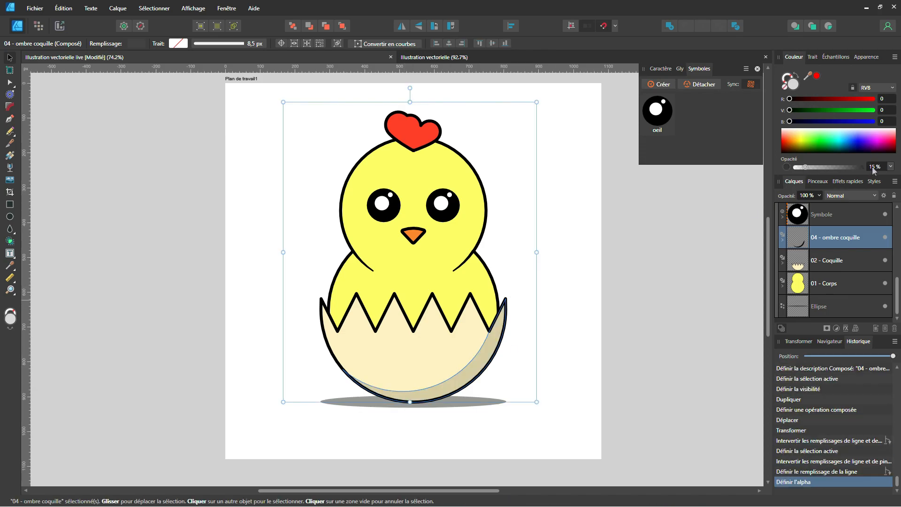
pyautogui.click(678, 354)
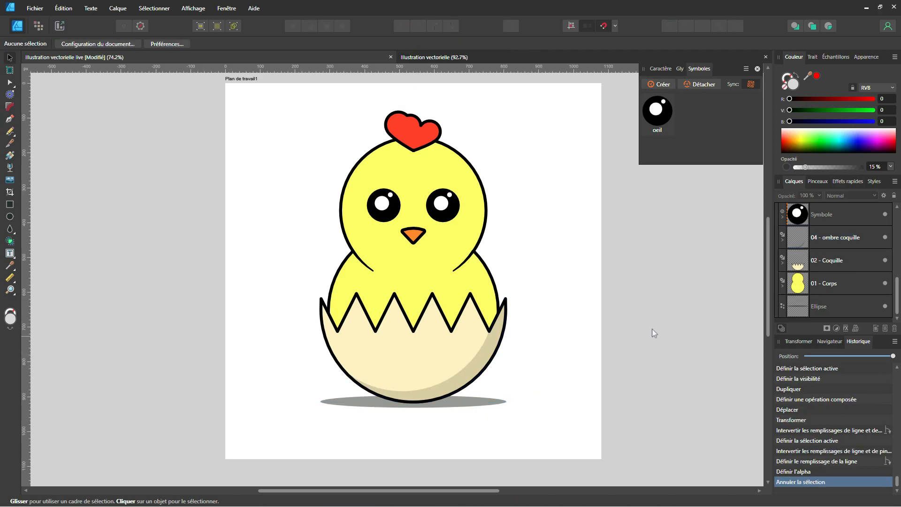
pyautogui.scroll(-2, 497, 356)
pyautogui.moveTo(497, 356); pyautogui.dragTo(573, 294)
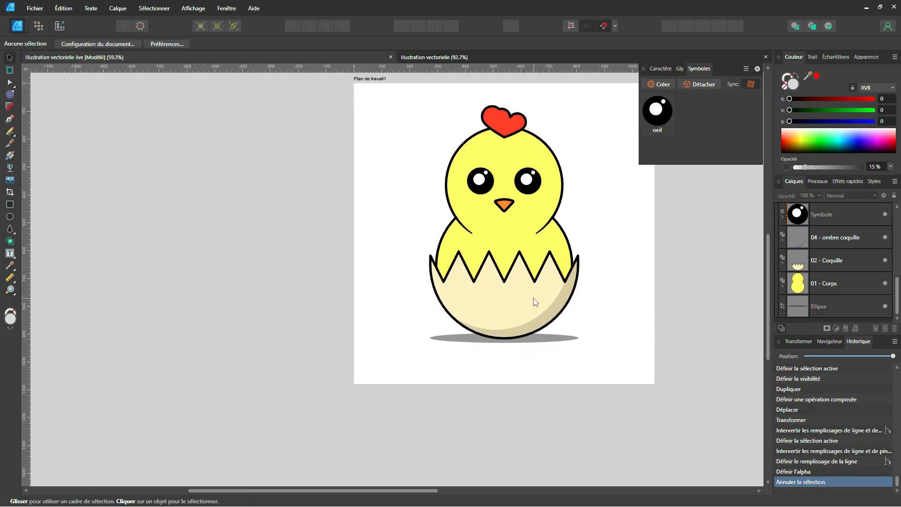
pyautogui.scroll(1, 539, 259)
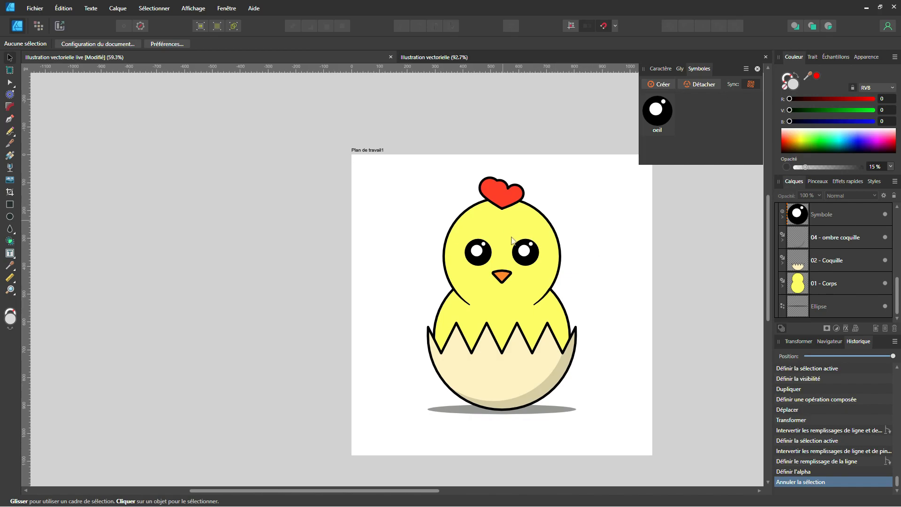
pyautogui.scroll(1, 542, 258)
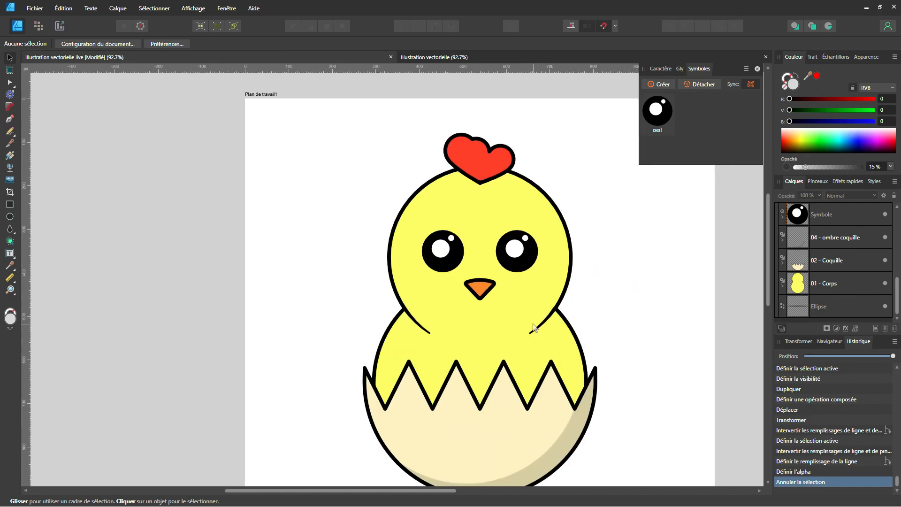
pyautogui.hotkey('ctrl', 'd')
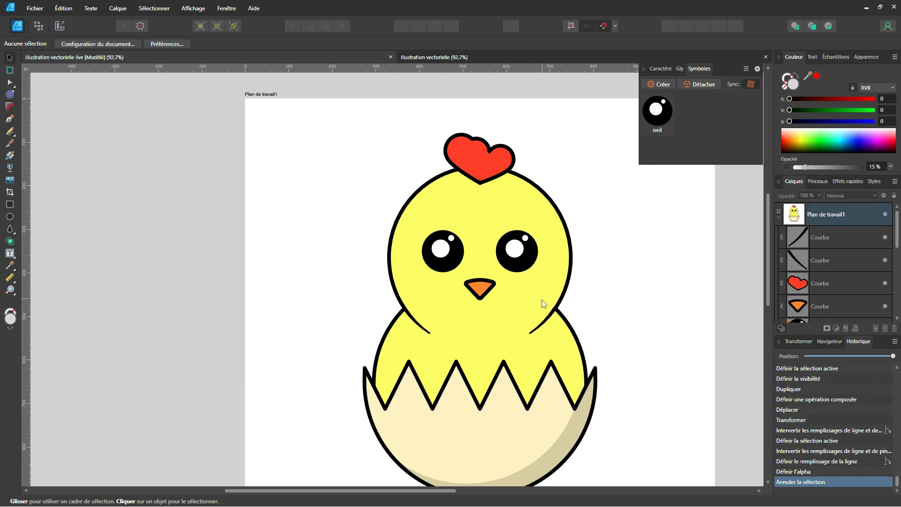
# Duplicate the 01 - Corps compound, keep its name, and expand the copy to show its ellipses
pyautogui.scroll(-5, 839, 282)
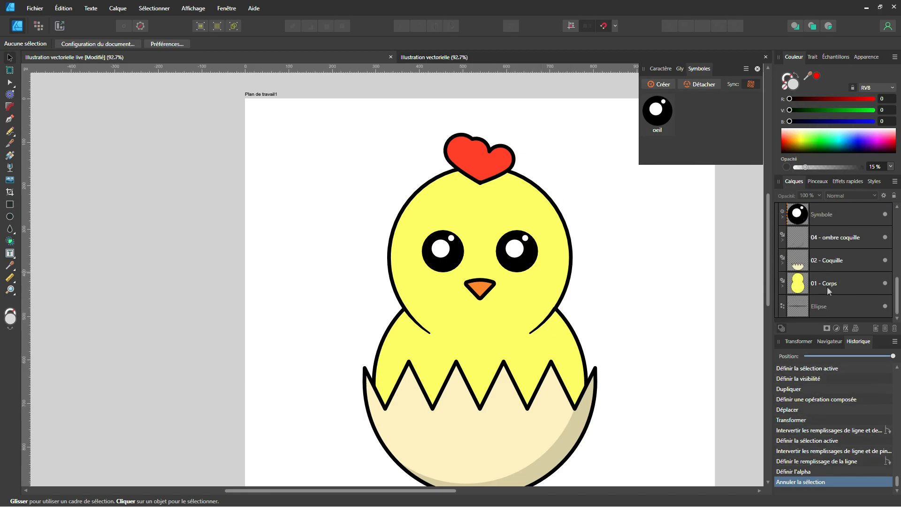
pyautogui.click(831, 285)
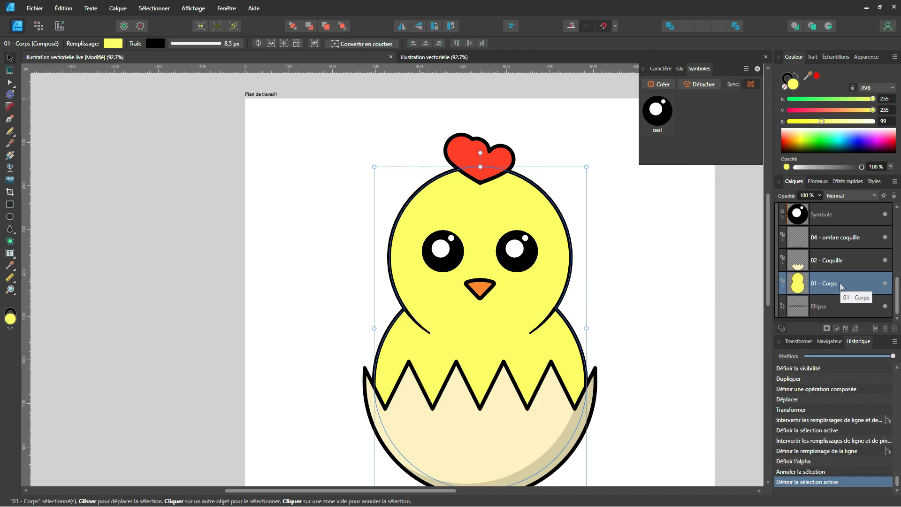
pyautogui.hotkey('ctrl', 'j')
pyautogui.doubleClick(823, 284)
pyautogui.click(782, 286)
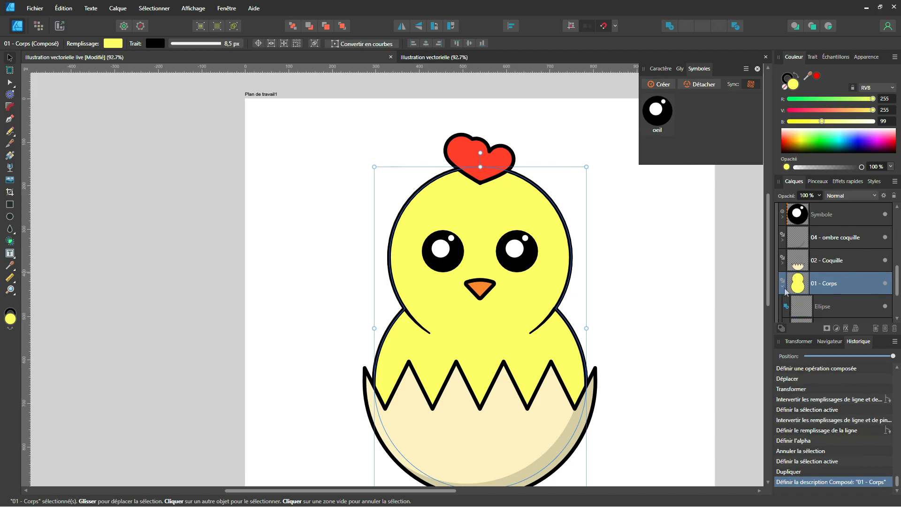
pyautogui.scroll(-3, 822, 290)
# Duplicate the head ellipse inside the copied 01 - Corps compound and delete that compound's body ellipse
pyautogui.click(826, 240)
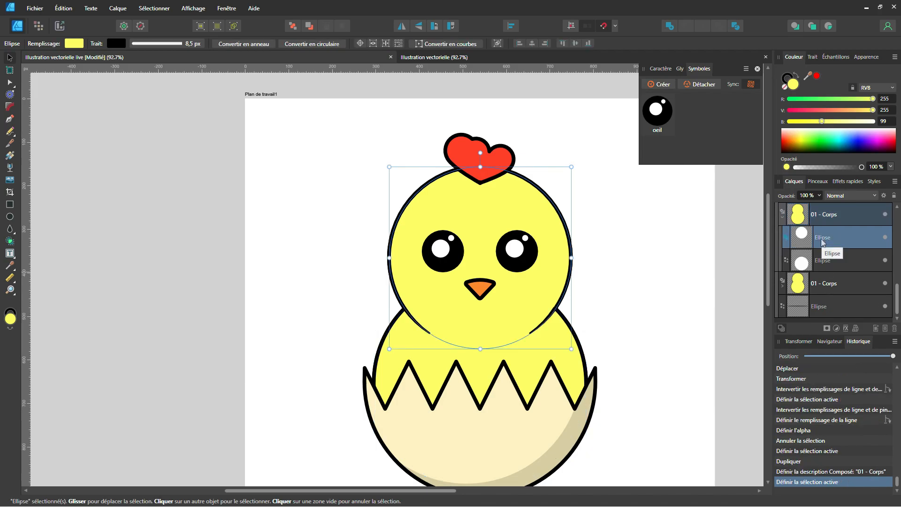
pyautogui.hotkey('ctrl', 'j')
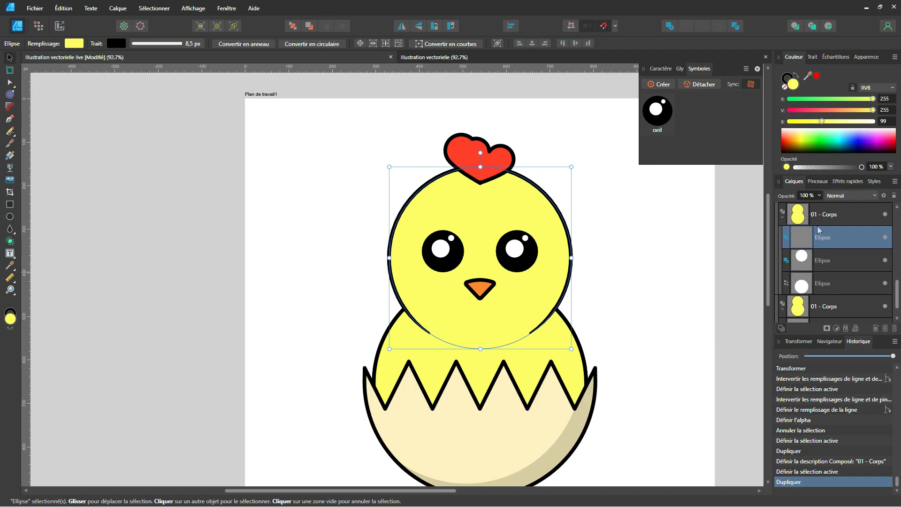
pyautogui.click(825, 285)
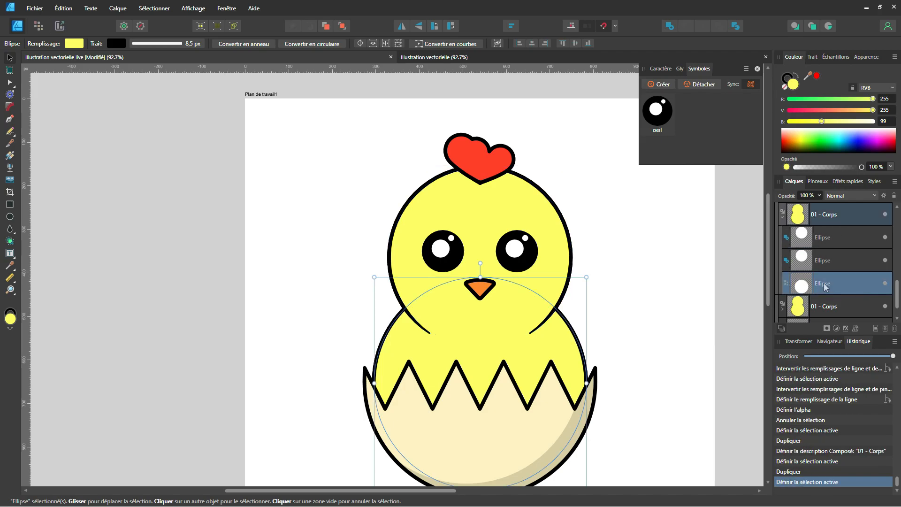
pyautogui.press('Delete')
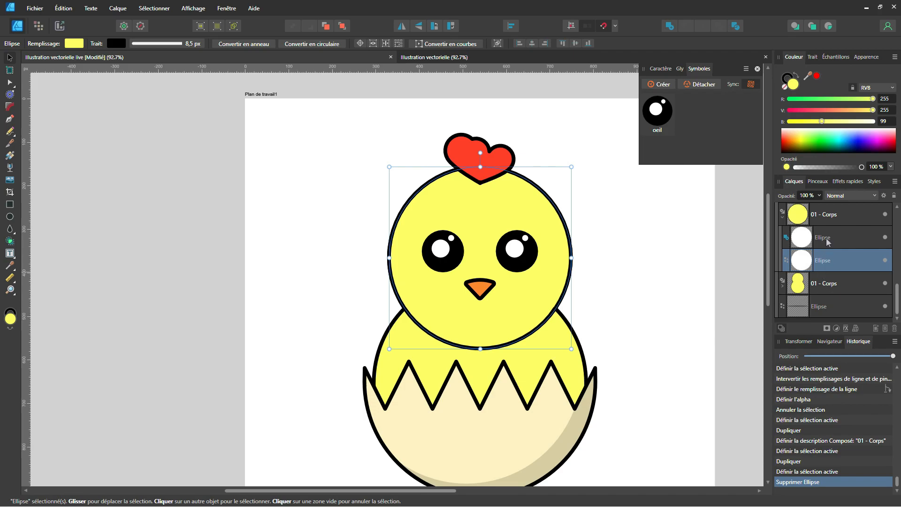
# Set the upper head ellipse to Soustraction, then enlarge and shift it down and left, leaving a crescent along the head's upper-right edge
pyautogui.click(828, 240)
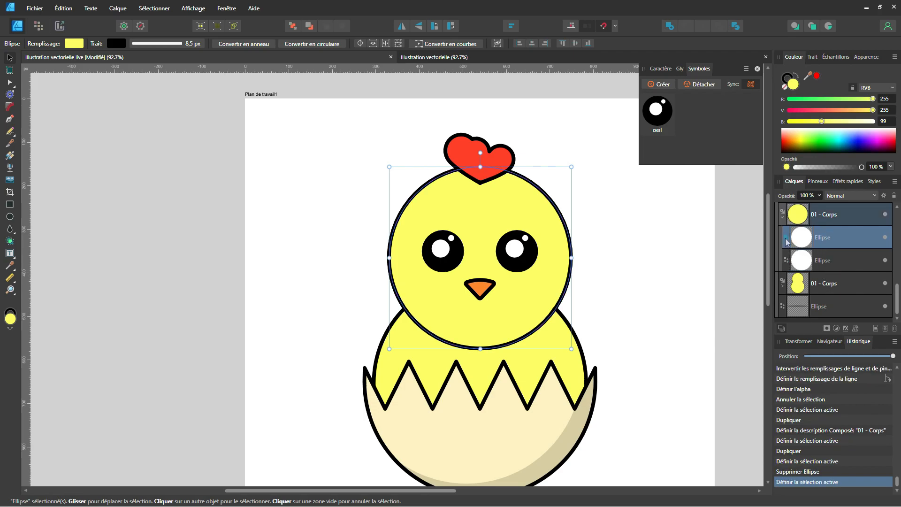
pyautogui.click(787, 240)
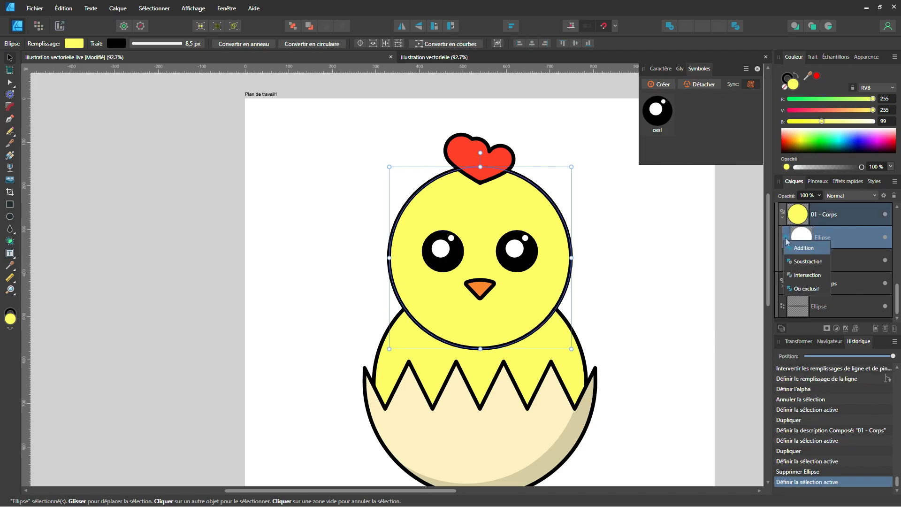
pyautogui.click(792, 264)
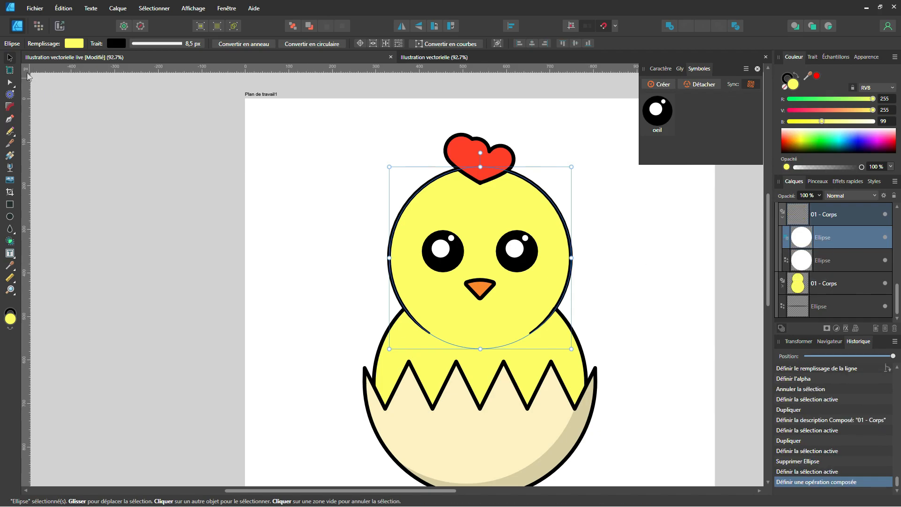
pyautogui.moveTo(528, 217)
pyautogui.mouseDown()
pyautogui.moveTo(512, 228)
pyautogui.moveTo(520, 224)
pyautogui.mouseUp()
pyautogui.moveTo(381, 356)
pyautogui.mouseDown()
pyautogui.moveTo(404, 333)
pyautogui.moveTo(360, 375)
pyautogui.moveTo(369, 367)
pyautogui.mouseUp()
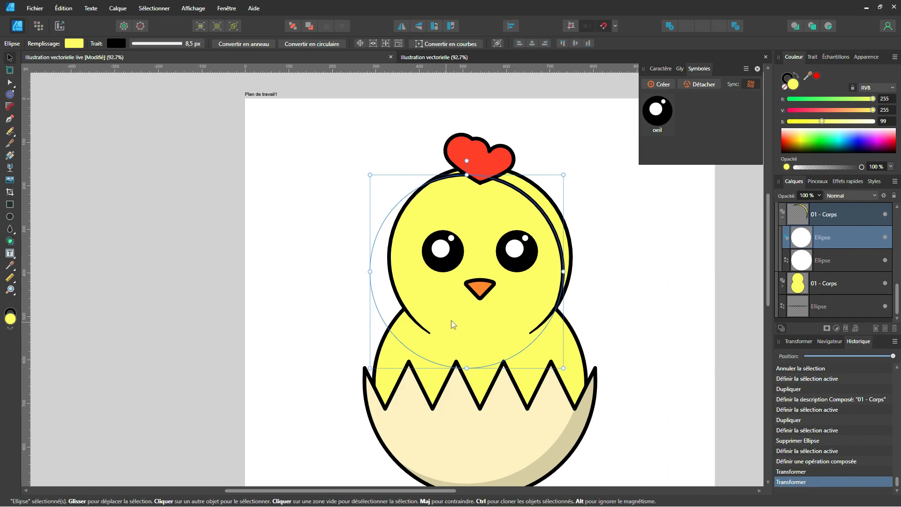
pyautogui.moveTo(464, 319); pyautogui.dragTo(468, 319)
# Give the head crescent compound a black fill at 15% opacity with no outline, and deselect it
pyautogui.click(840, 214)
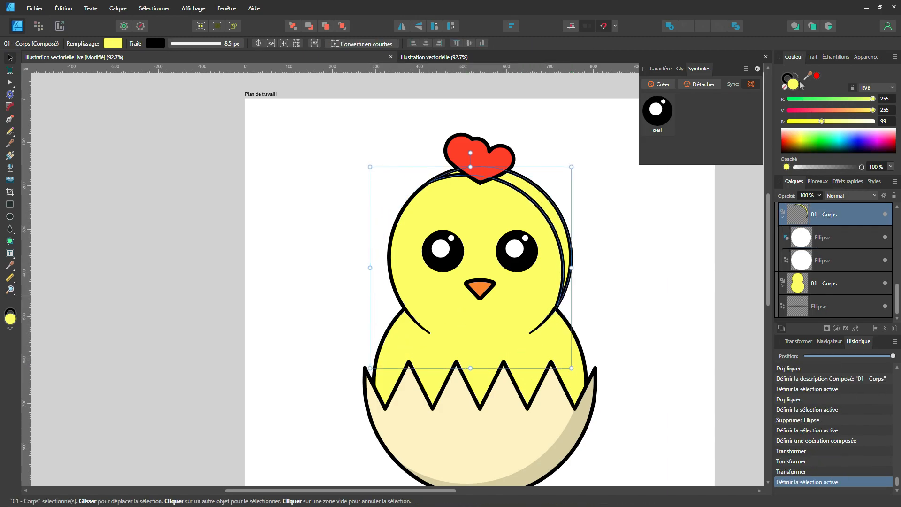
pyautogui.click(785, 90)
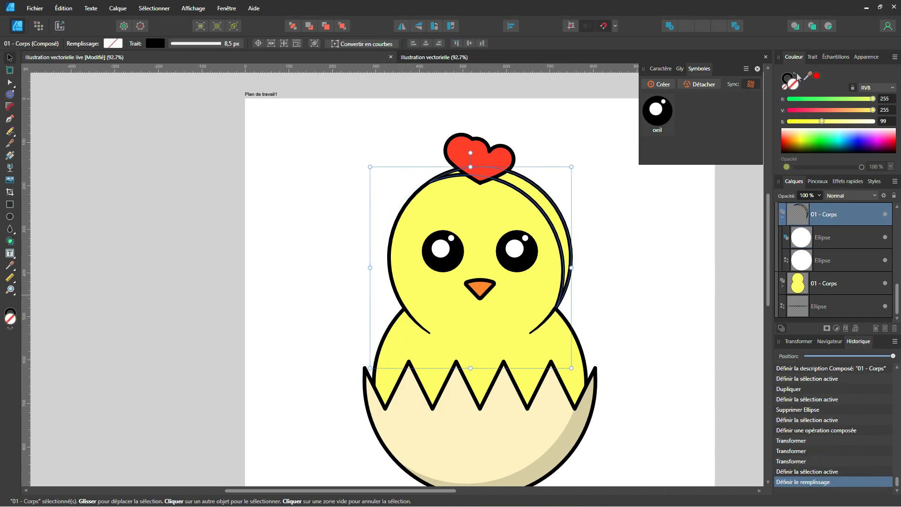
pyautogui.click(797, 75)
pyautogui.click(880, 167)
pyautogui.write('1')
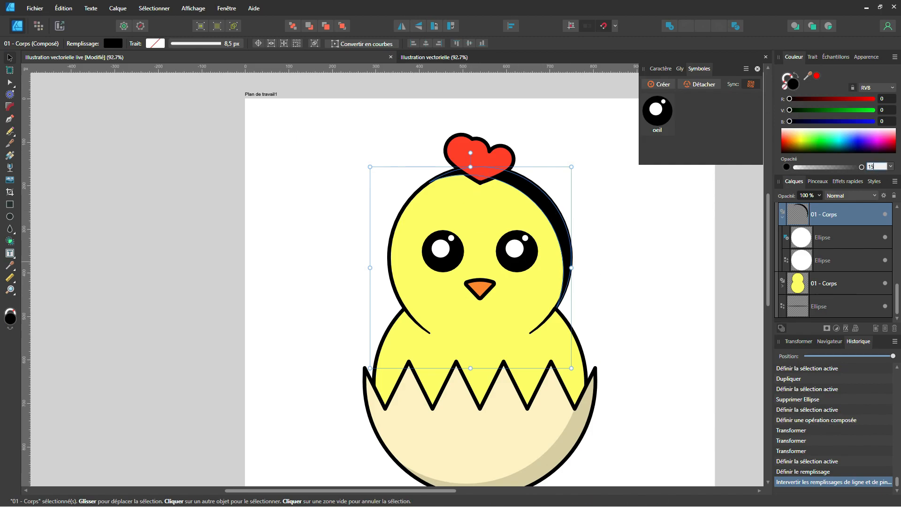
pyautogui.write('5')
pyautogui.press('Return')
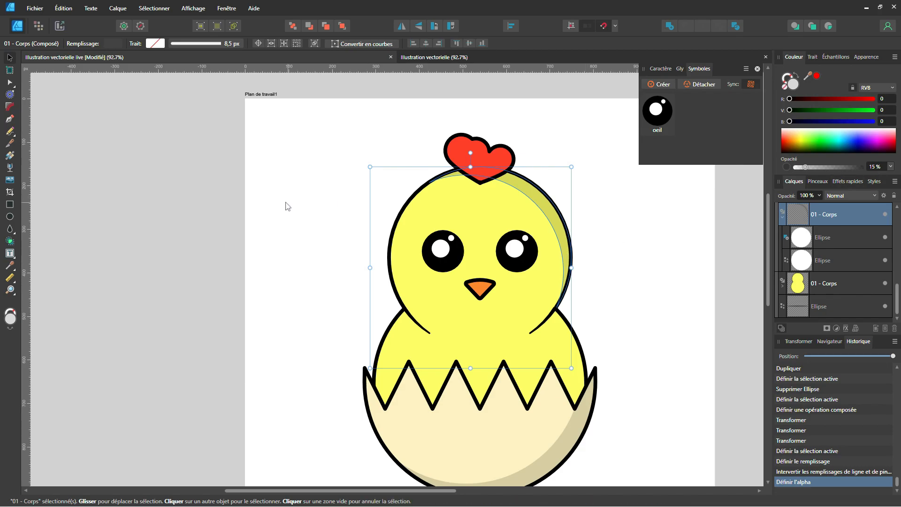
pyautogui.click(313, 269)
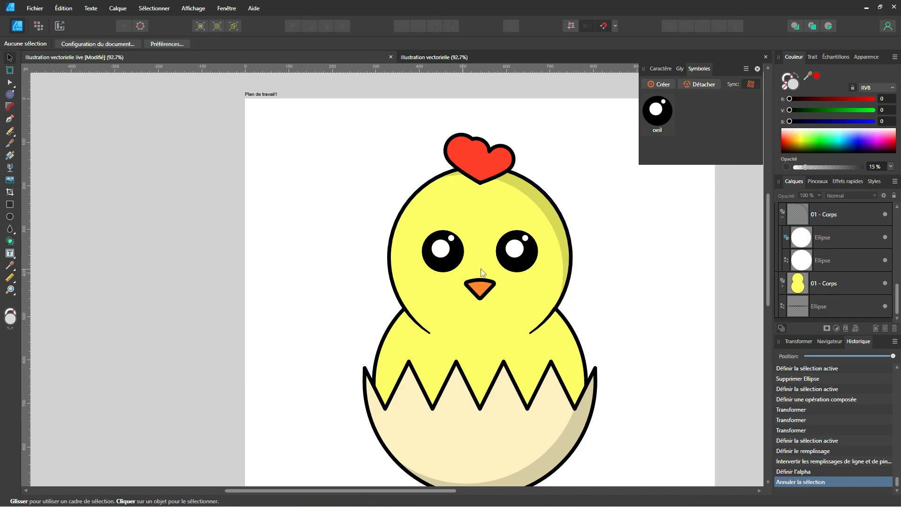
# Select the red comb and draw a freehand Pencil curve inside it along its left side, down to the lower tip
pyautogui.scroll(-1, 500, 275)
pyautogui.moveTo(485, 271); pyautogui.dragTo(504, 264)
pyautogui.scroll(1, 493, 282)
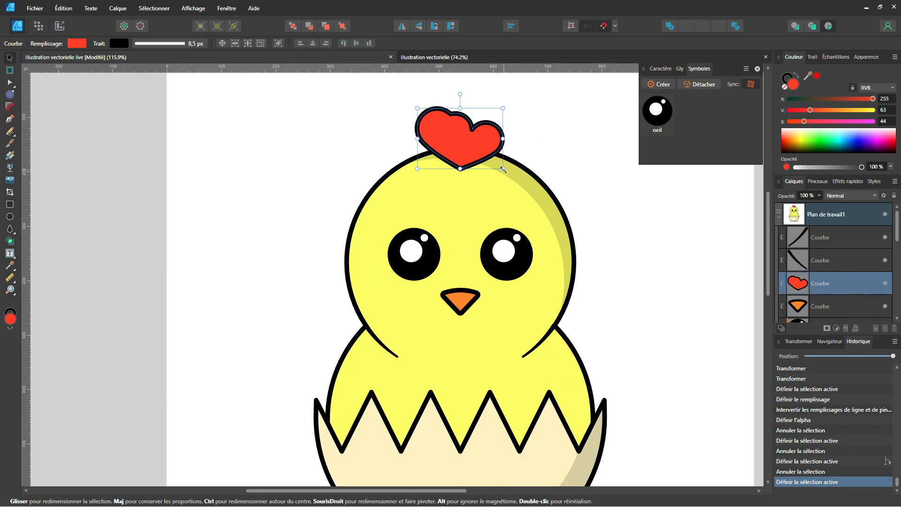
pyautogui.click(370, 156)
pyautogui.click(455, 142)
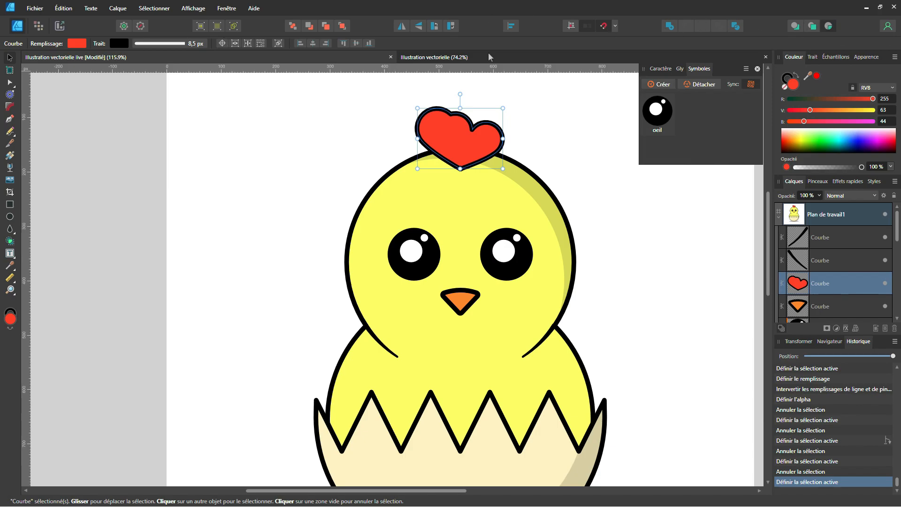
pyautogui.click(10, 131)
pyautogui.moveTo(441, 111)
pyautogui.mouseDown()
pyautogui.moveTo(426, 123)
pyautogui.moveTo(428, 141)
pyautogui.moveTo(460, 164)
pyautogui.mouseUp()
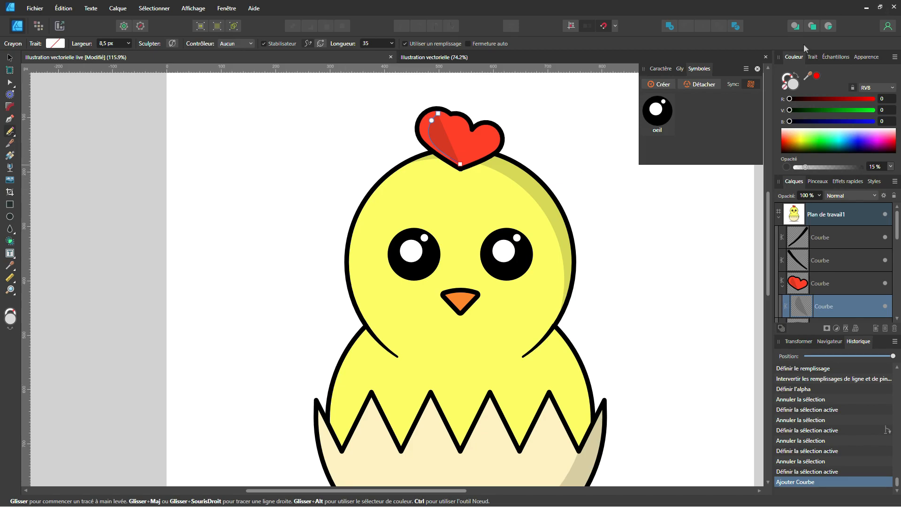
# Turn the comb curve into an unfilled stroke at 100% opacity and colour it white (RGB 255, 255, 255)
pyautogui.click(797, 77)
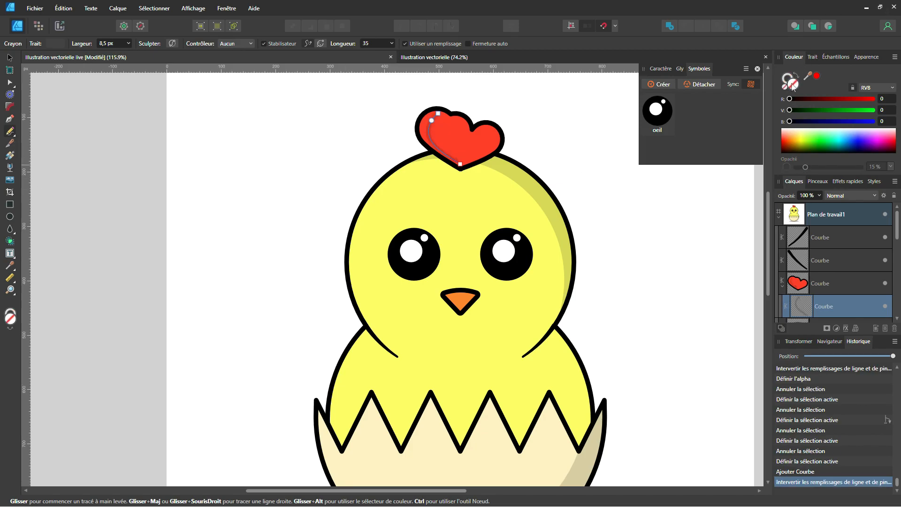
pyautogui.click(885, 166)
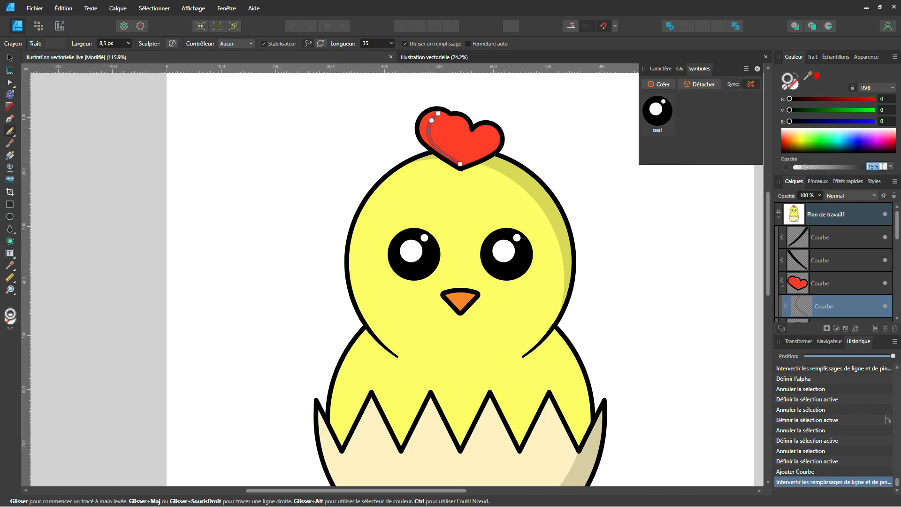
pyautogui.write('100')
pyautogui.press('Return')
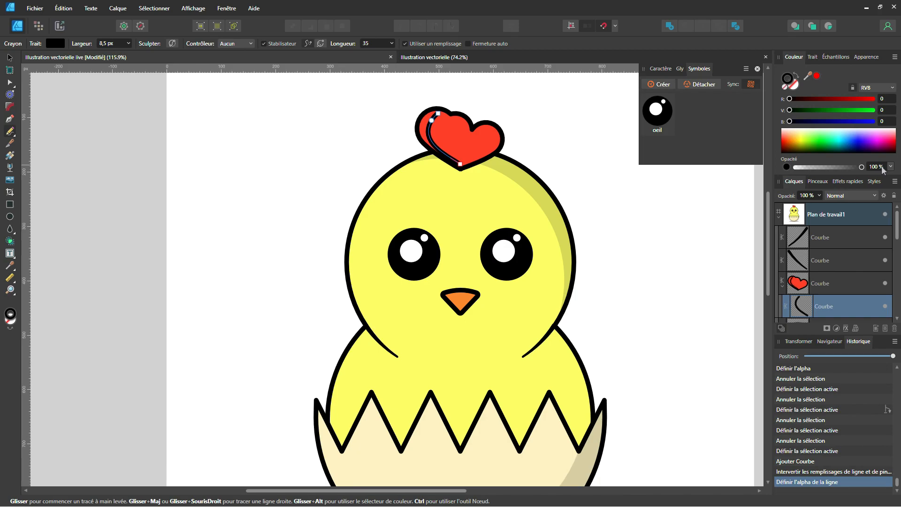
pyautogui.moveTo(790, 111); pyautogui.dragTo(876, 109)
pyautogui.moveTo(789, 99); pyautogui.dragTo(876, 99)
pyautogui.moveTo(790, 122); pyautogui.dragTo(873, 121)
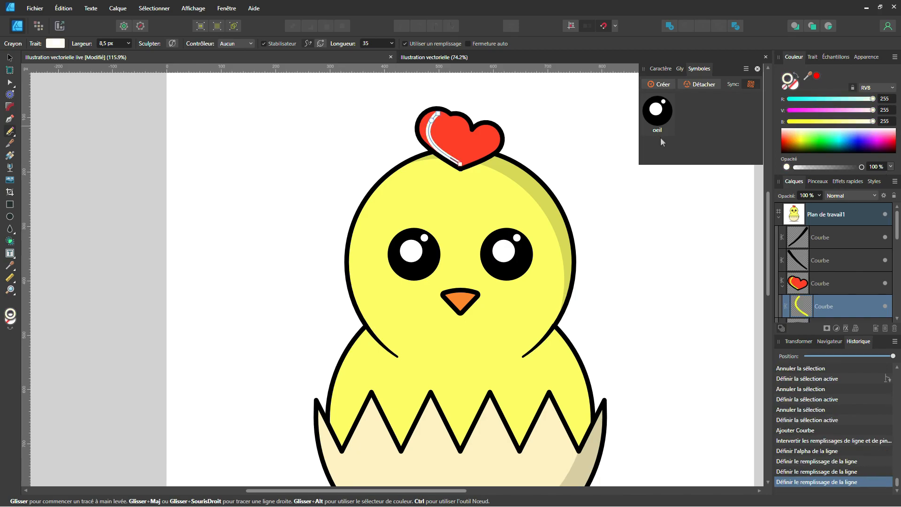
# Adjust the white highlight curve's nodes and handles so it hugs the comb's left outline and reaches the lower tip
pyautogui.scroll(2, 396, 148)
pyautogui.moveTo(440, 122); pyautogui.dragTo(451, 157)
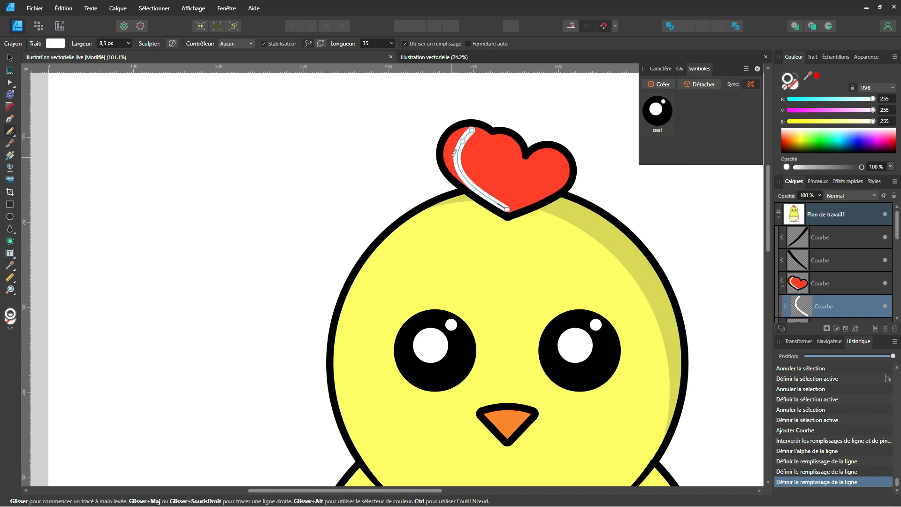
pyautogui.press('a')
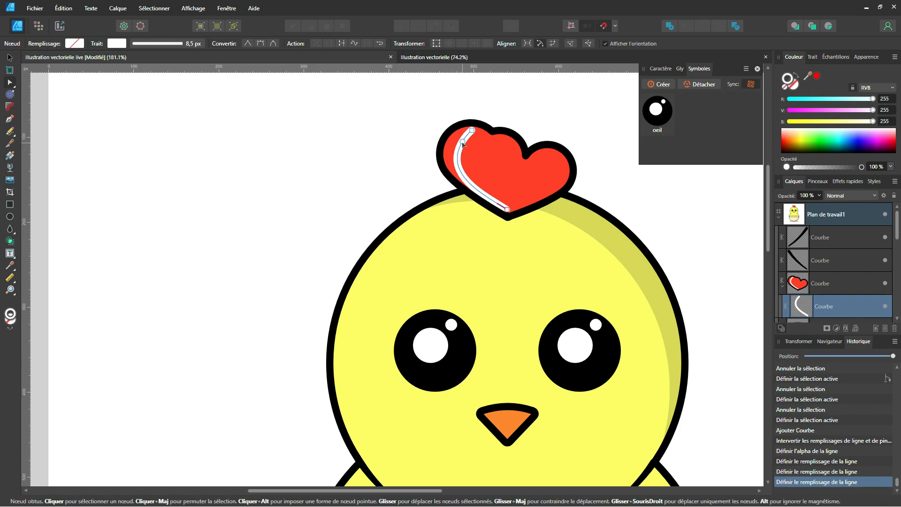
pyautogui.moveTo(462, 142)
pyautogui.mouseDown()
pyautogui.moveTo(450, 142)
pyautogui.moveTo(471, 123)
pyautogui.moveTo(455, 128)
pyautogui.mouseUp()
pyautogui.moveTo(455, 129); pyautogui.dragTo(457, 125)
pyautogui.moveTo(507, 209); pyautogui.dragTo(508, 217)
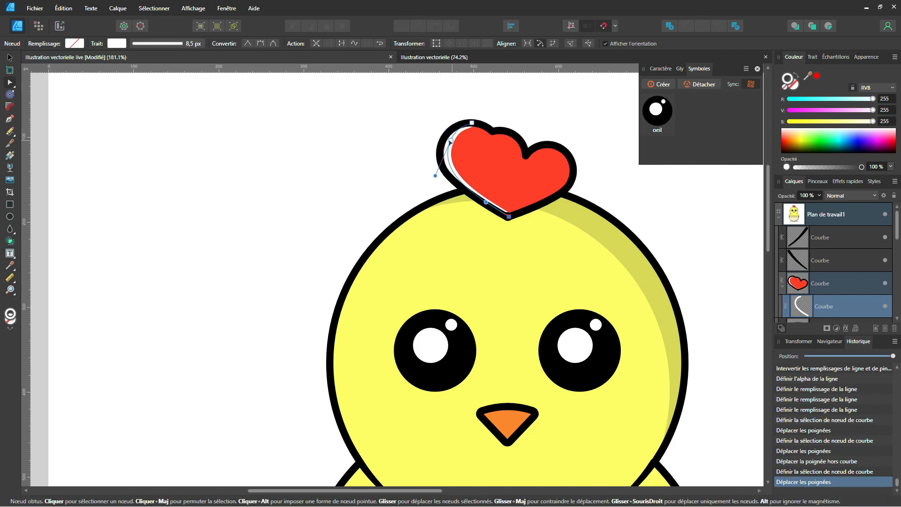
pyautogui.moveTo(450, 141); pyautogui.dragTo(449, 142)
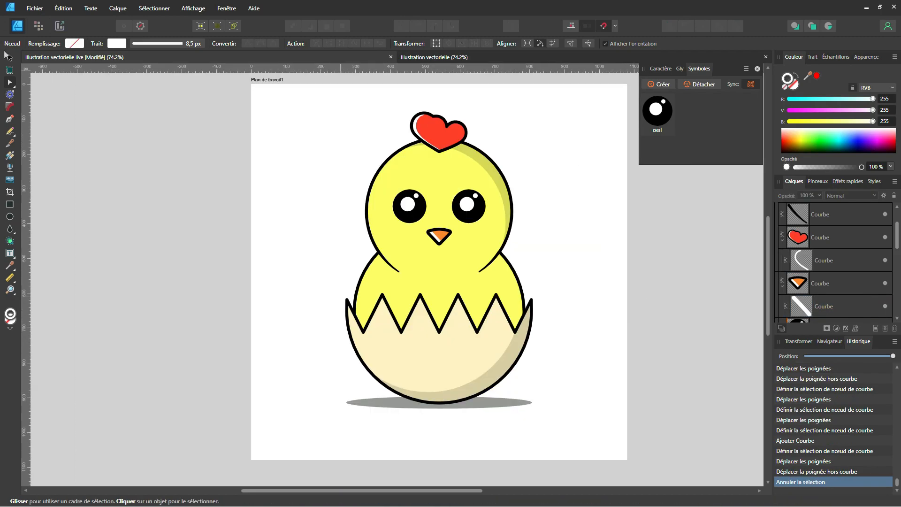
# Select the Plan de travail1 artboard and give it a light blue fill, RGB 128, 213, 235
pyautogui.click(9, 58)
pyautogui.click(268, 89)
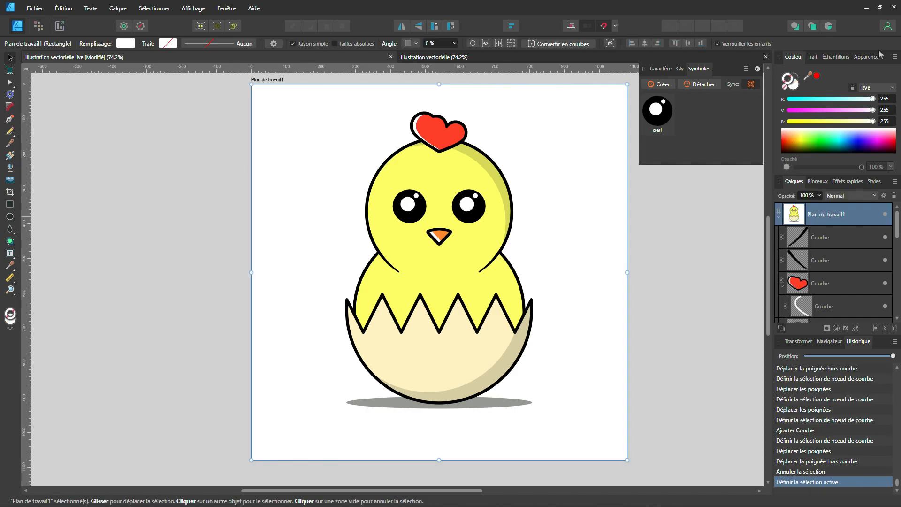
pyautogui.moveTo(872, 99)
pyautogui.mouseDown()
pyautogui.moveTo(812, 98)
pyautogui.moveTo(861, 100)
pyautogui.moveTo(821, 100)
pyautogui.moveTo(863, 111)
pyautogui.moveTo(867, 121)
pyautogui.mouseUp()
pyautogui.click(796, 75)
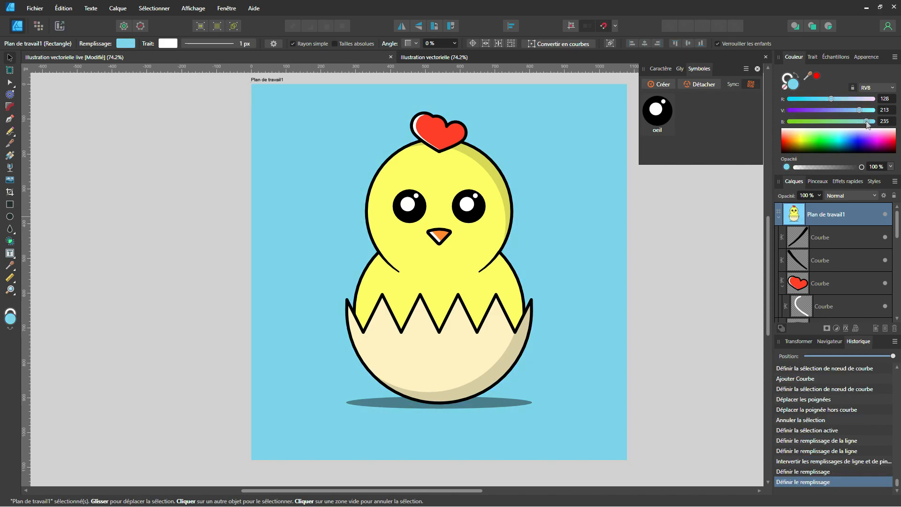
# Shrink the large white highlight in the eyes and move it up toward the top of each eye
pyautogui.scroll(-1, 547, 260)
pyautogui.moveTo(547, 260); pyautogui.dragTo(493, 255)
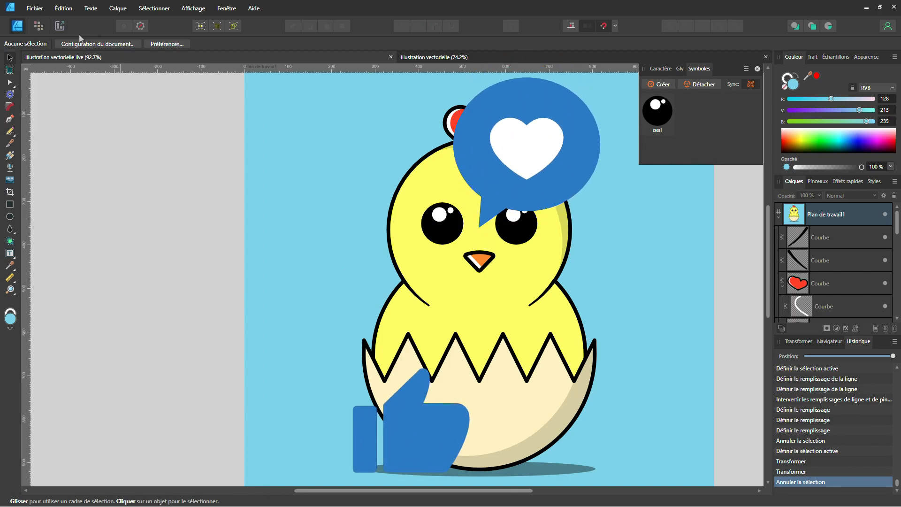
# Set up a JPEG export of the illustration with Plan de travail1 as the export area
pyautogui.click(35, 8)
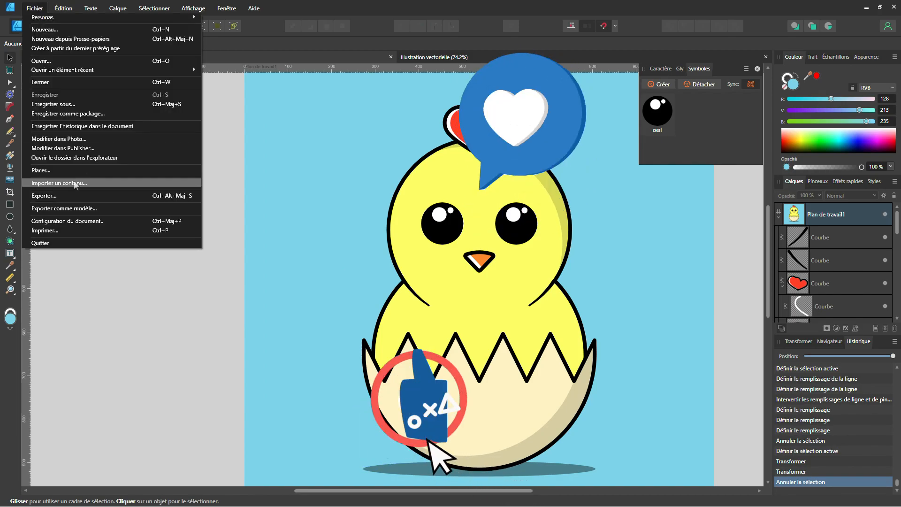
pyautogui.click(69, 197)
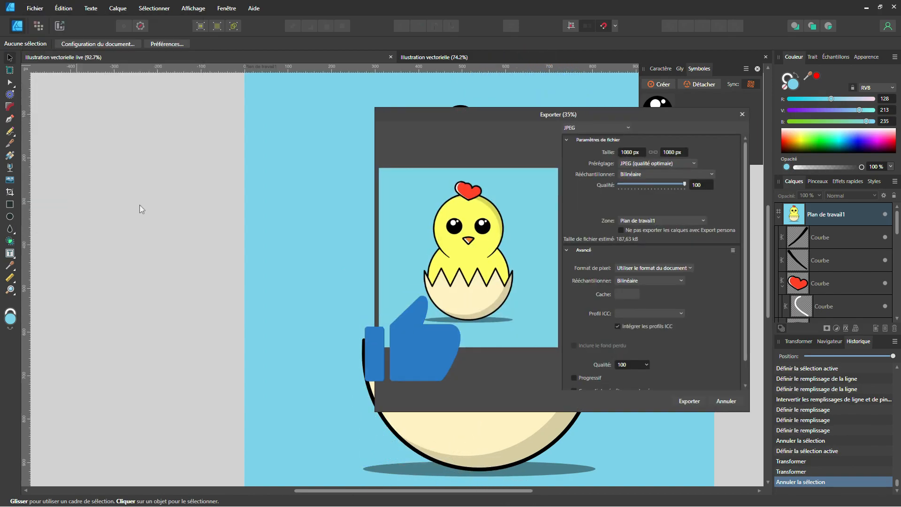
pyautogui.click(609, 127)
pyautogui.click(598, 149)
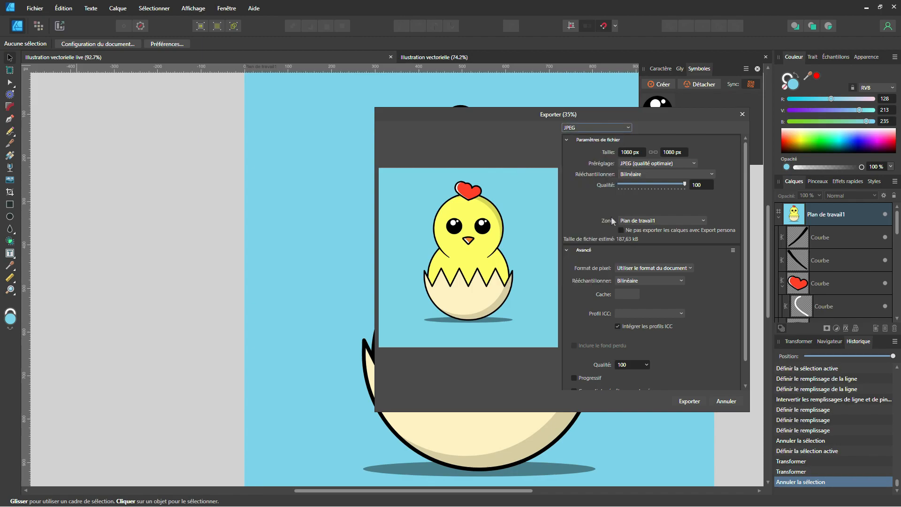
pyautogui.click(630, 221)
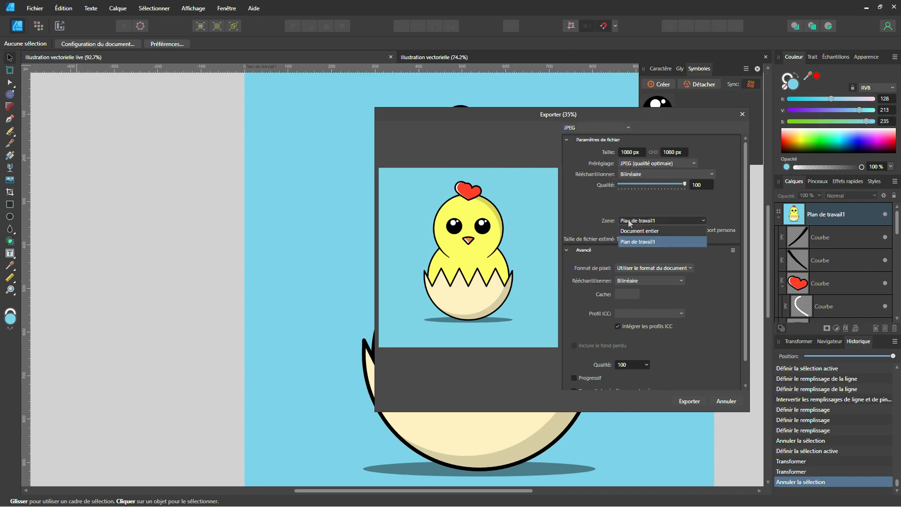
pyautogui.click(630, 221)
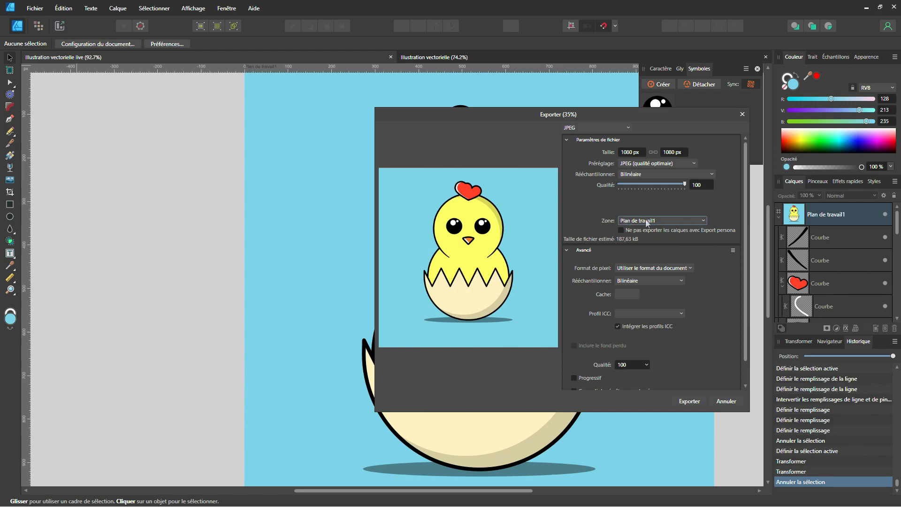